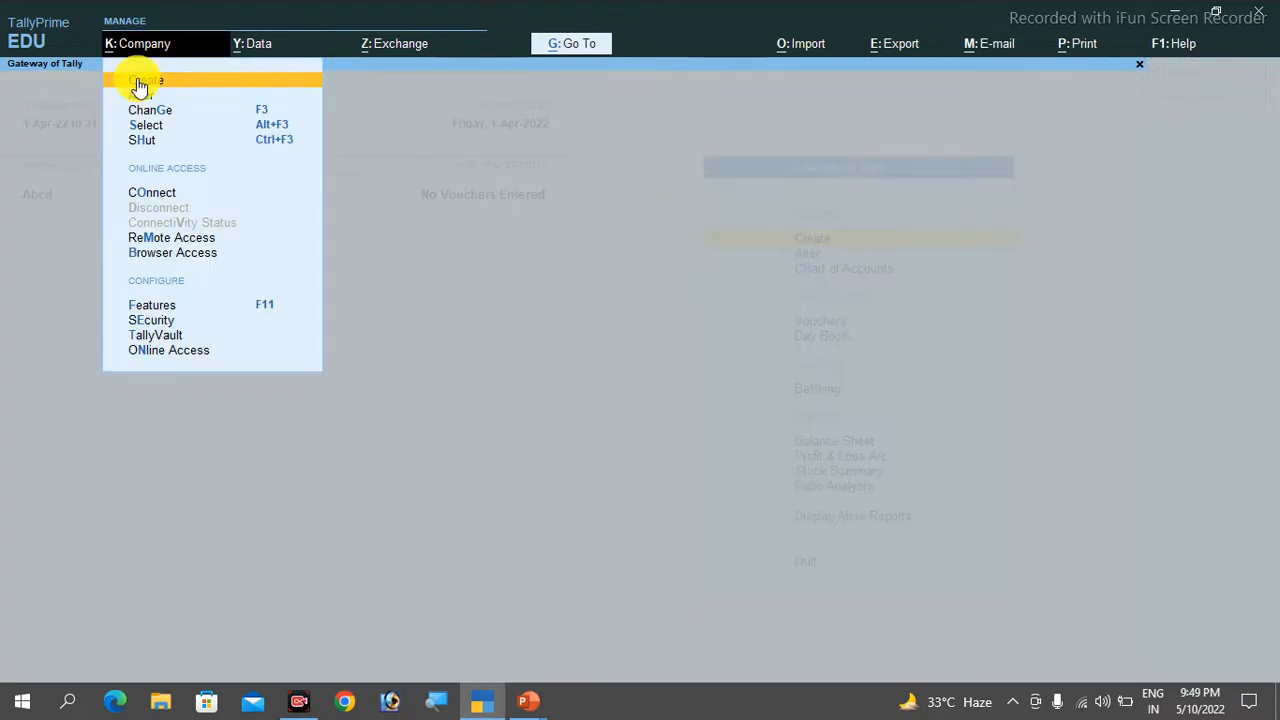
- Check the state in company Abcd's alteration details, keeping Bihar, and accept the details
click(152, 96)
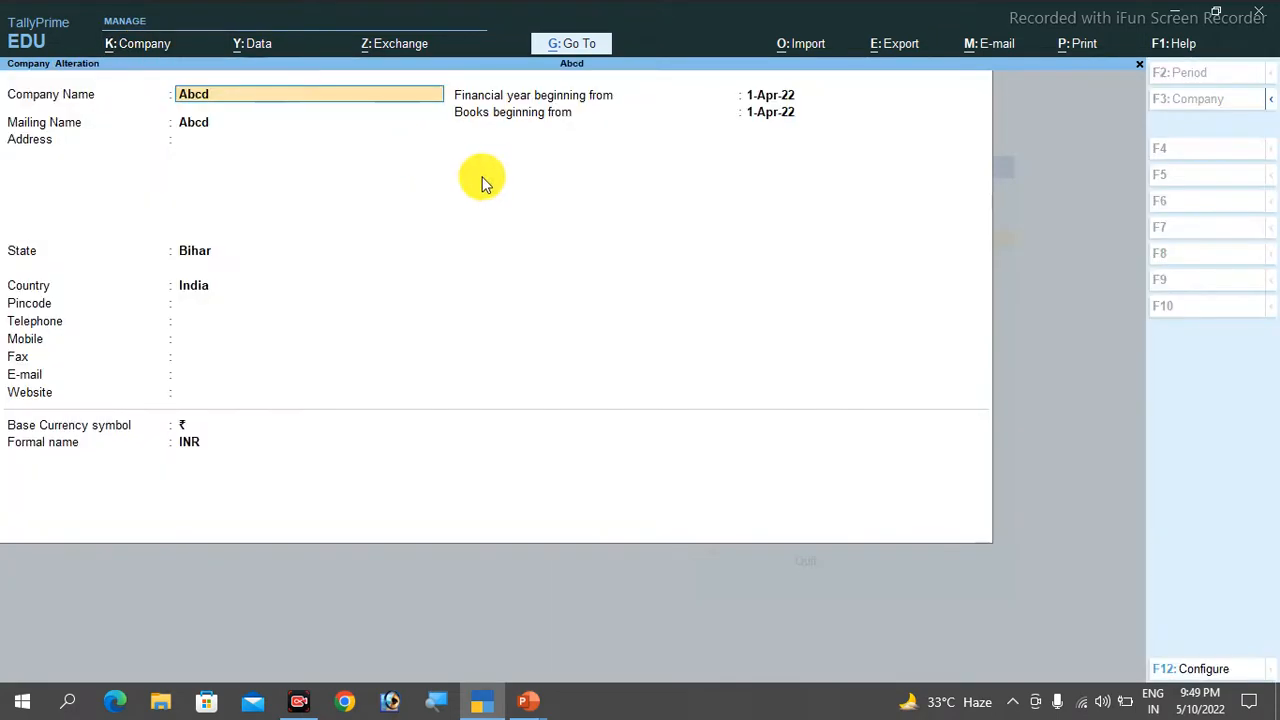
key(Return)
key(Return)
key(Return)
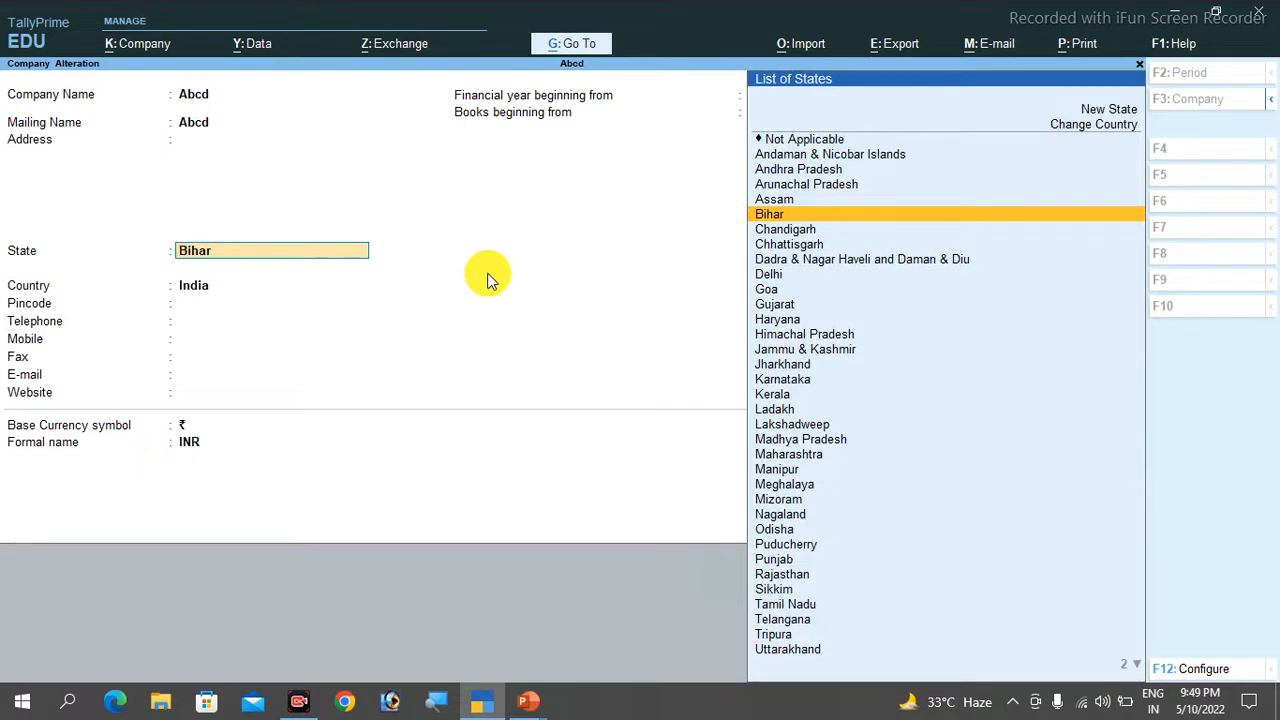
key(Return)
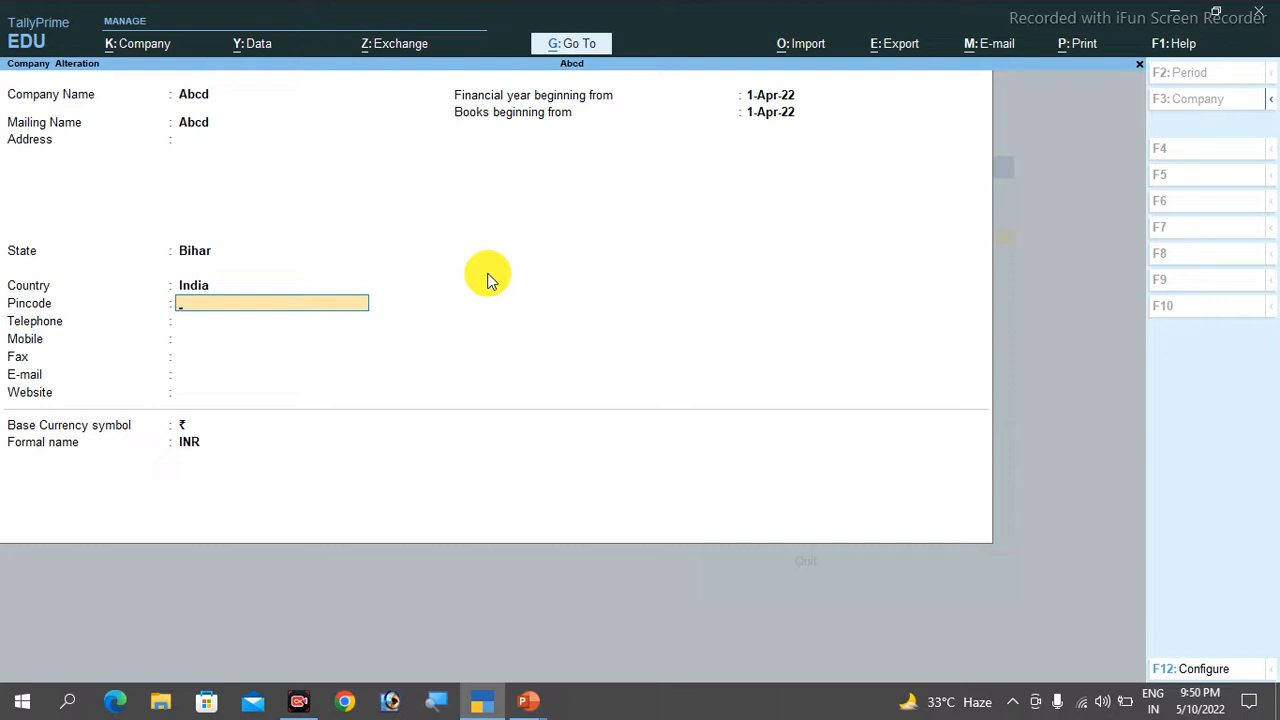
key(ctrl+a)
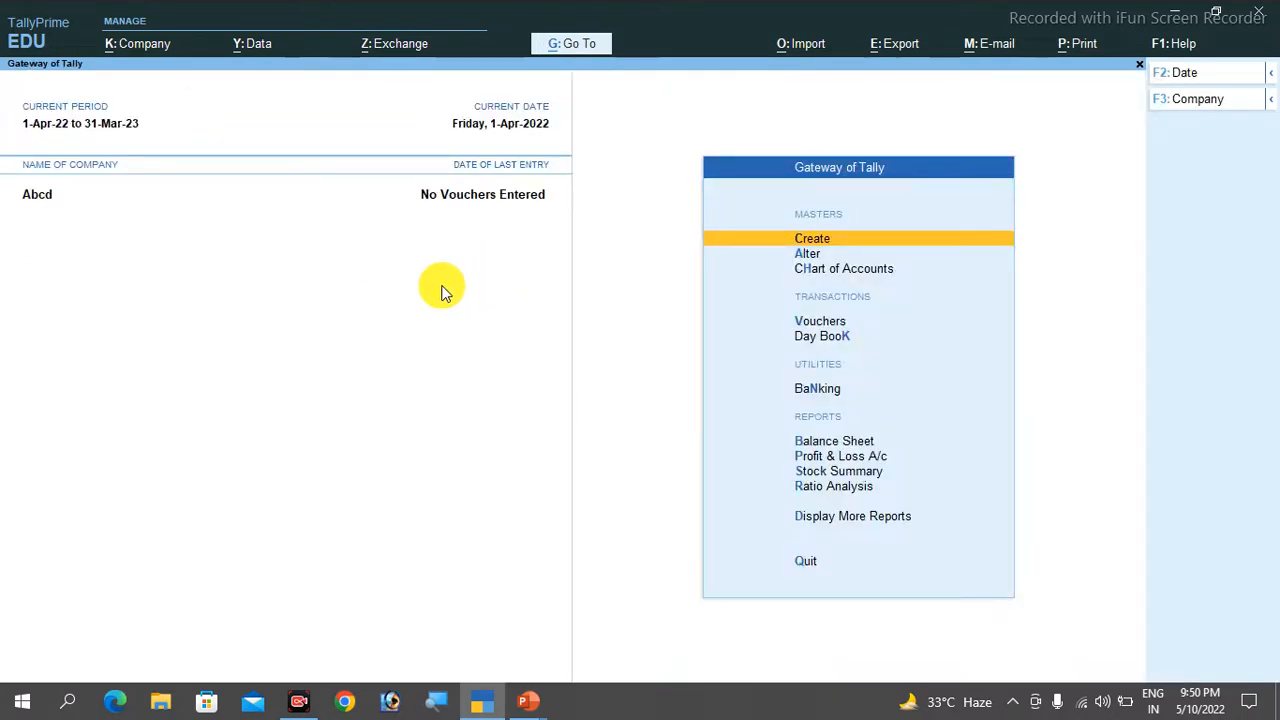
- Open the company features, keep GST enabled, and accept the GST details with Bihar as the state
click(131, 42)
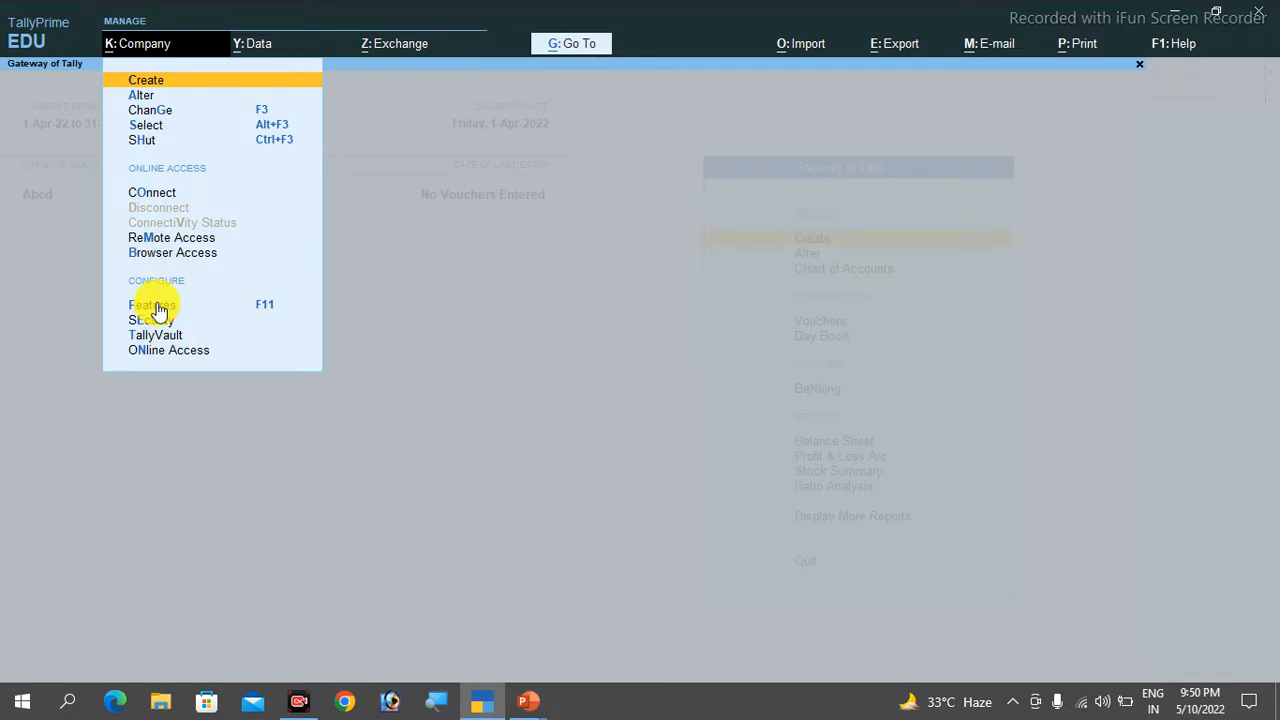
click(158, 306)
key(Return)
key(Return)
key(Return)
key(Return)
key(Return)
key(Return)
key(Return)
key(Return)
key(Return)
key(Return)
key(Return)
key(Return)
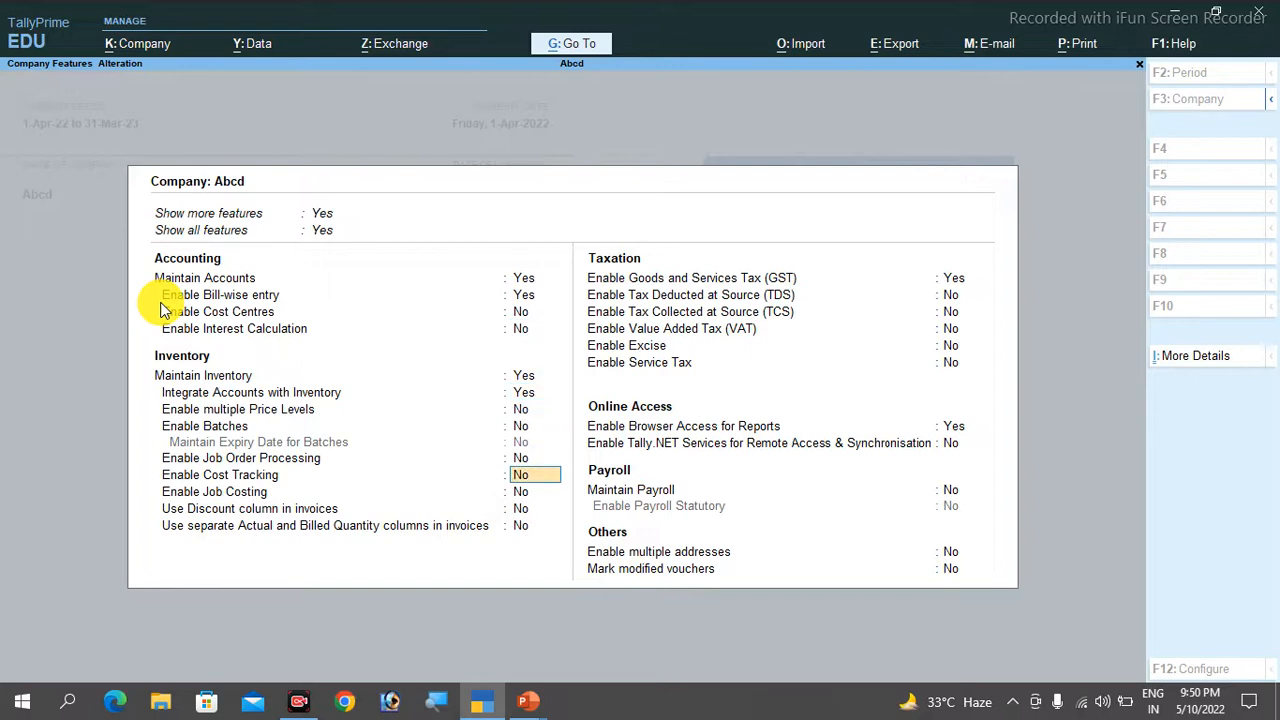
key(Return)
key(Return)
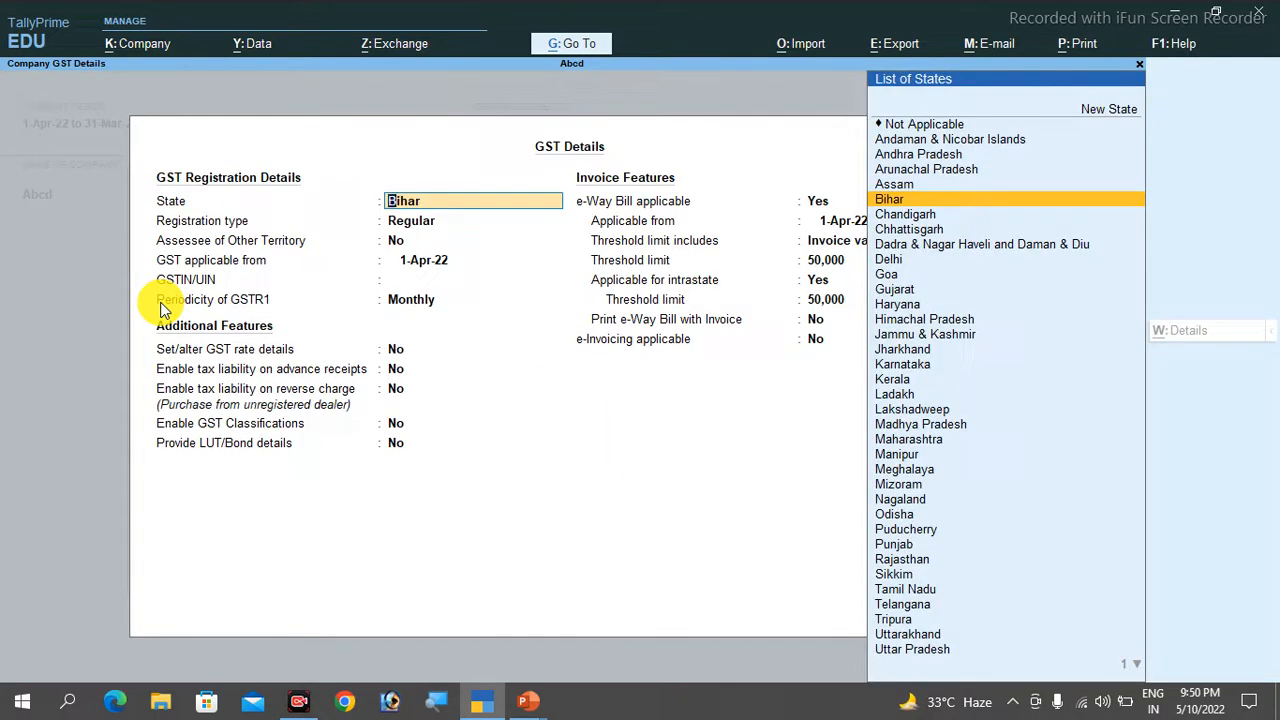
key(ctrl+a)
- Enable Value Added Tax with Bihar as the state, leaving TIN and interstate sales tax number blank, and save the company features
key(Return)
key(Return)
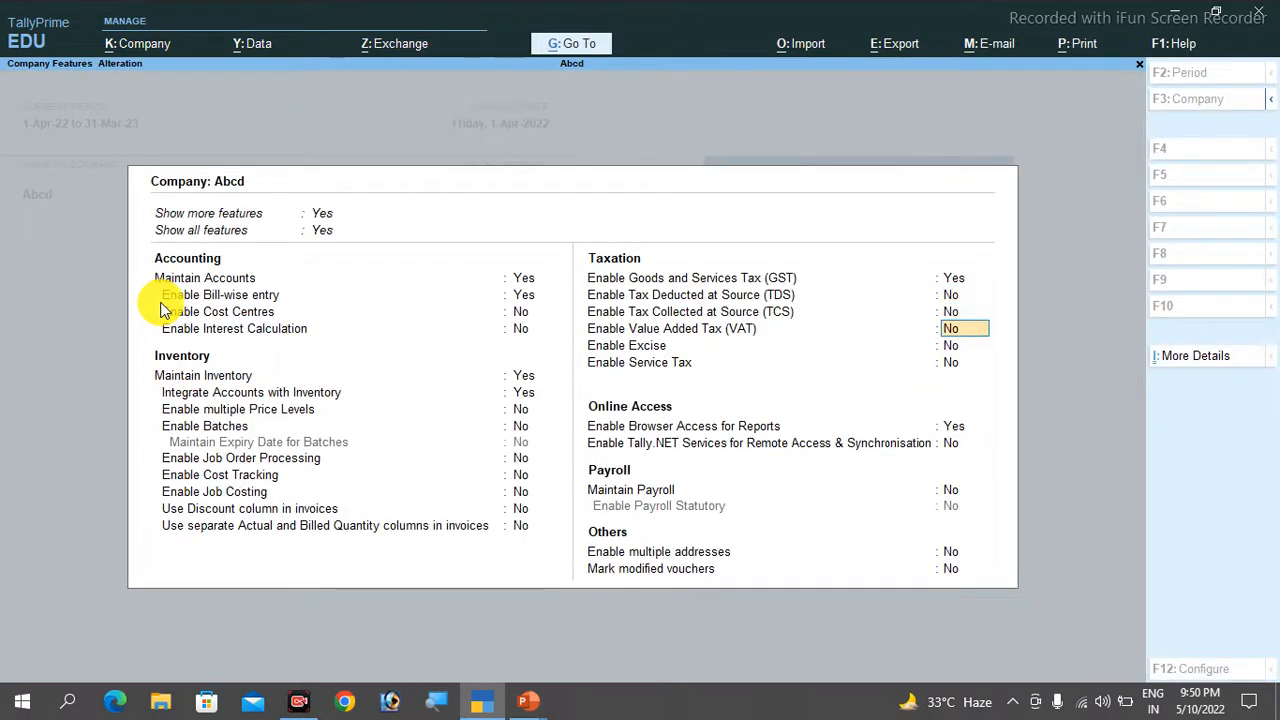
text(y)
key(Return)
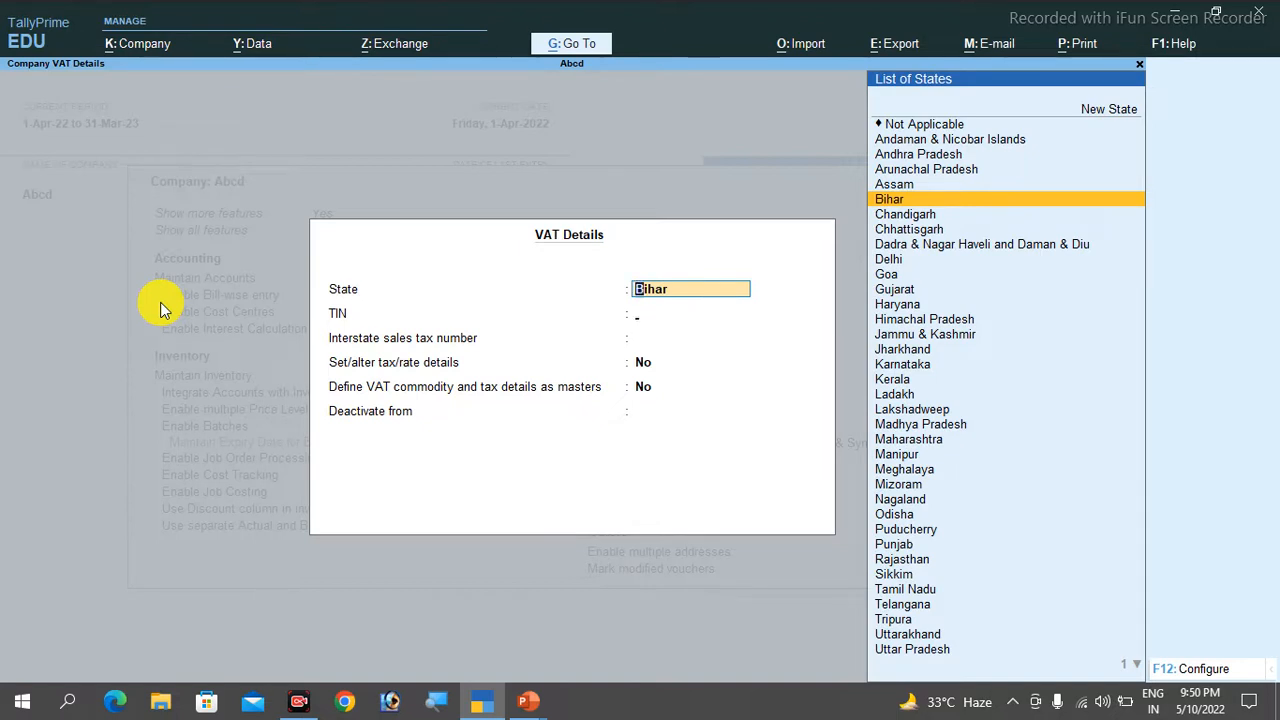
key(Return)
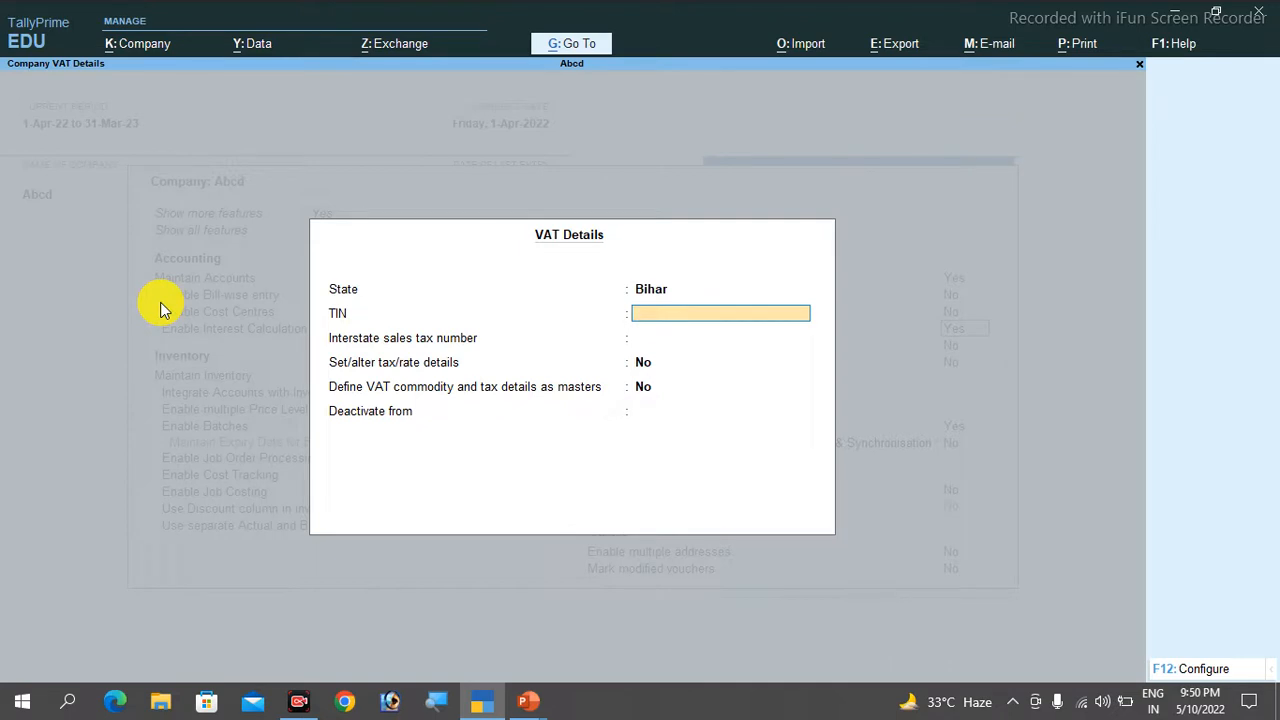
key(Return)
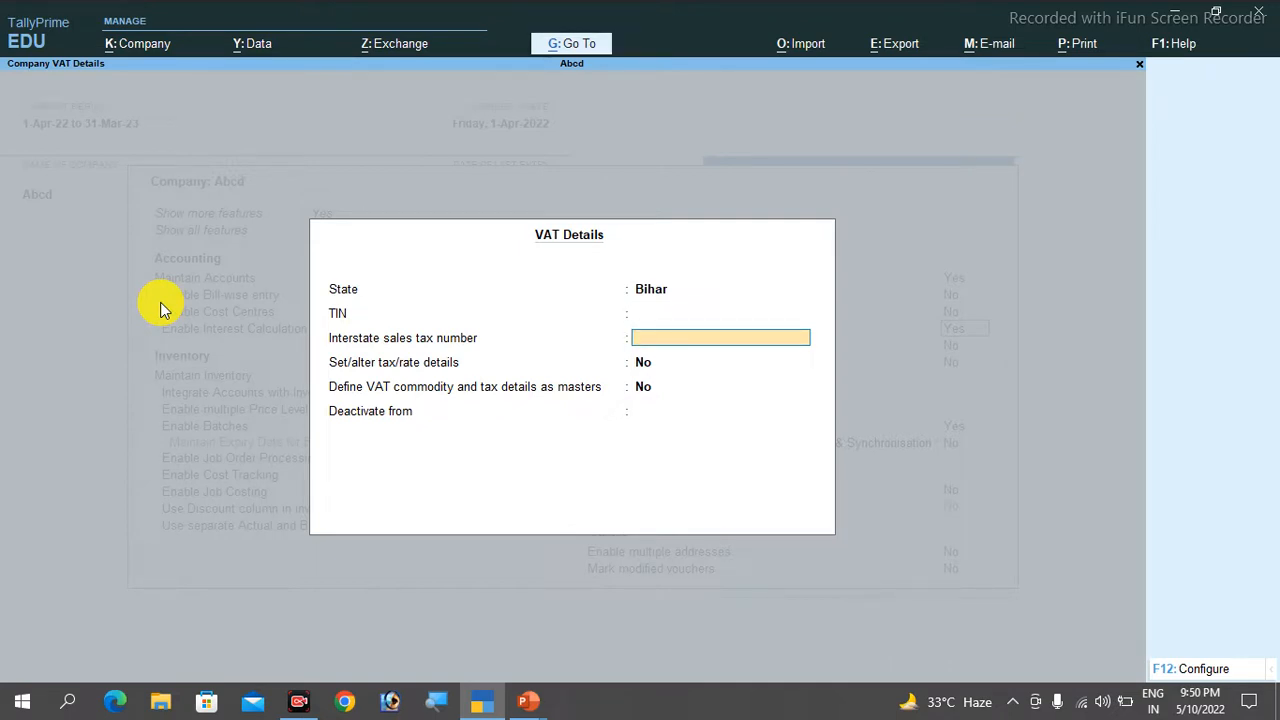
key(Return)
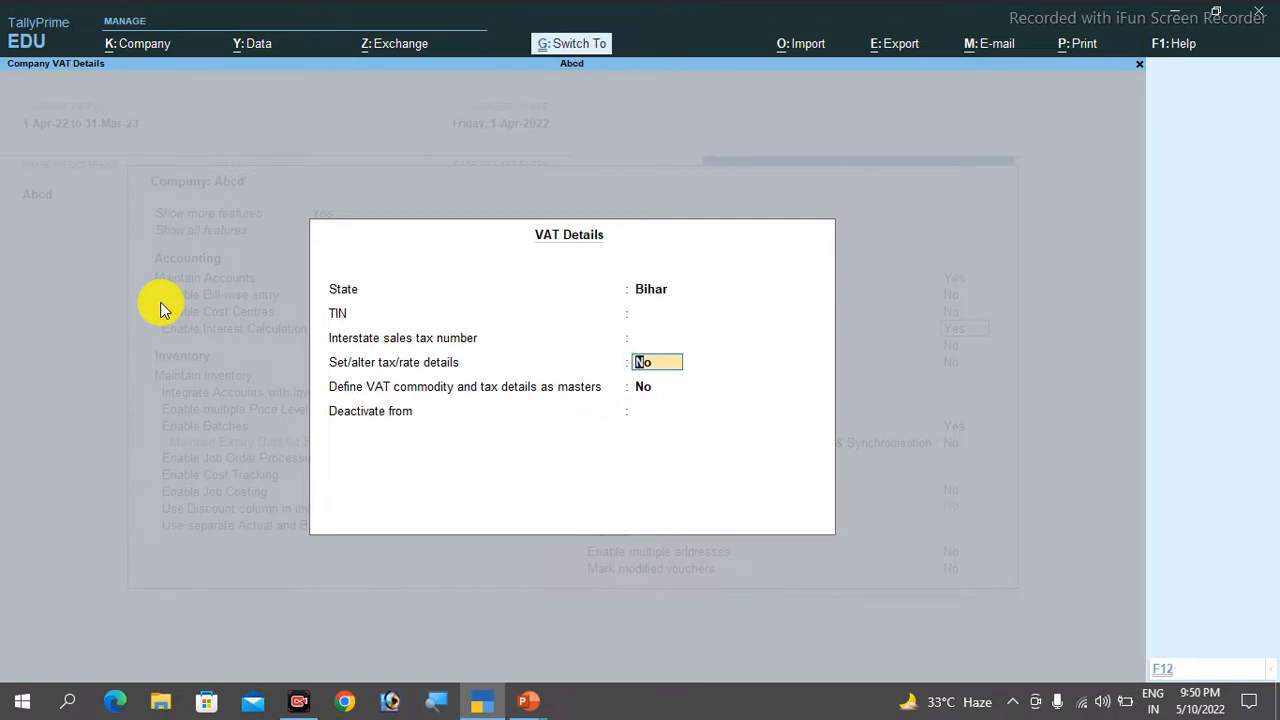
key(ctrl+a)
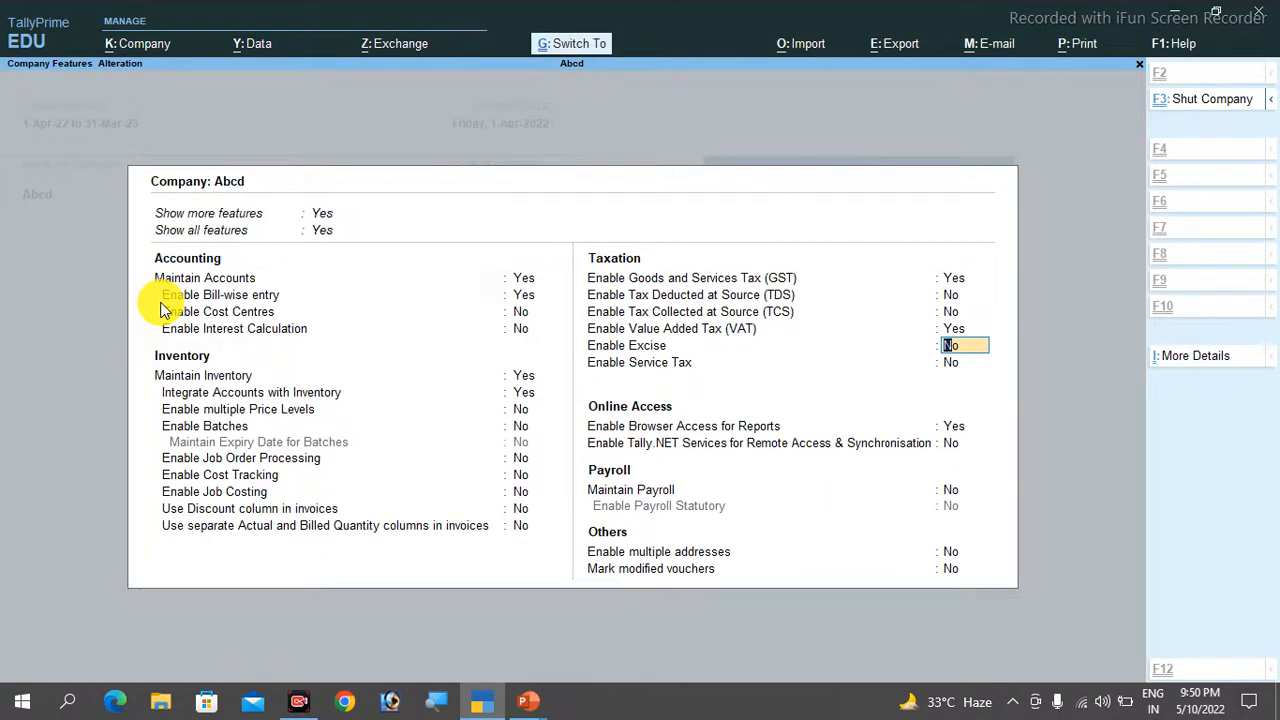
key(ctrl+a)
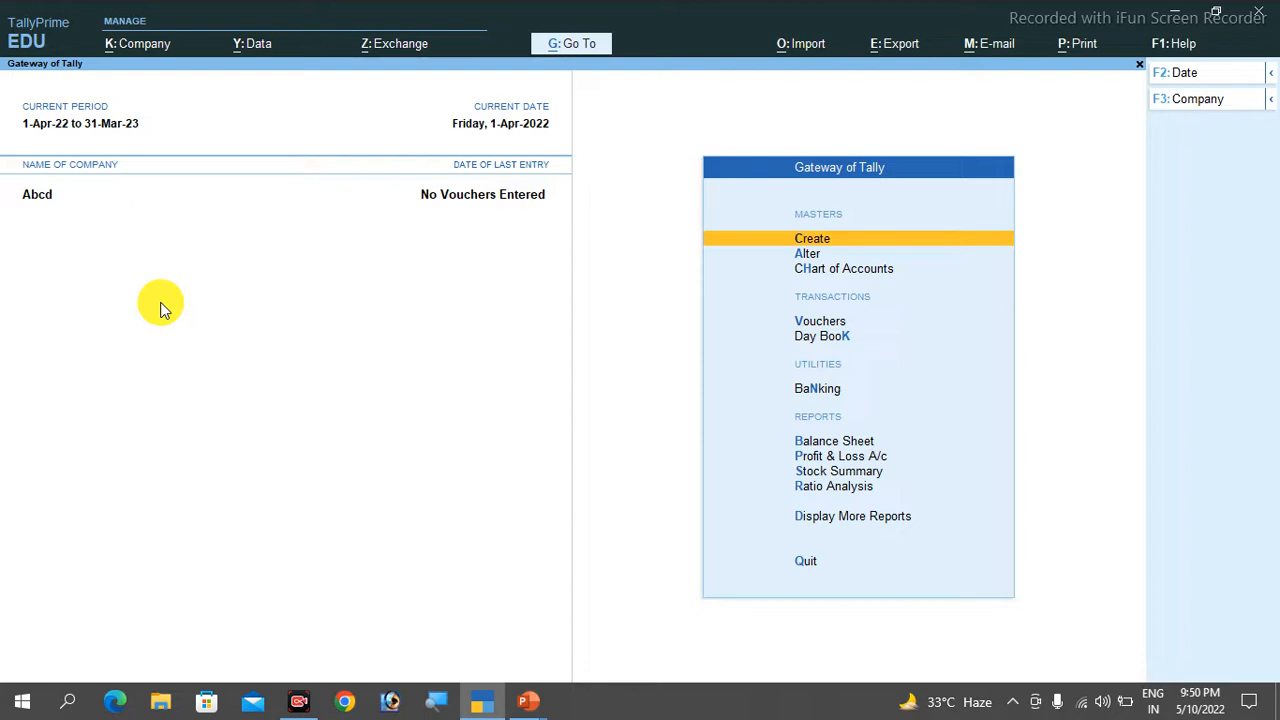
- Start a purchase voucher with supplier invoice number 199 dated 1-Apr-22
key(Down)
key(Down)
key(Down)
key(Down)
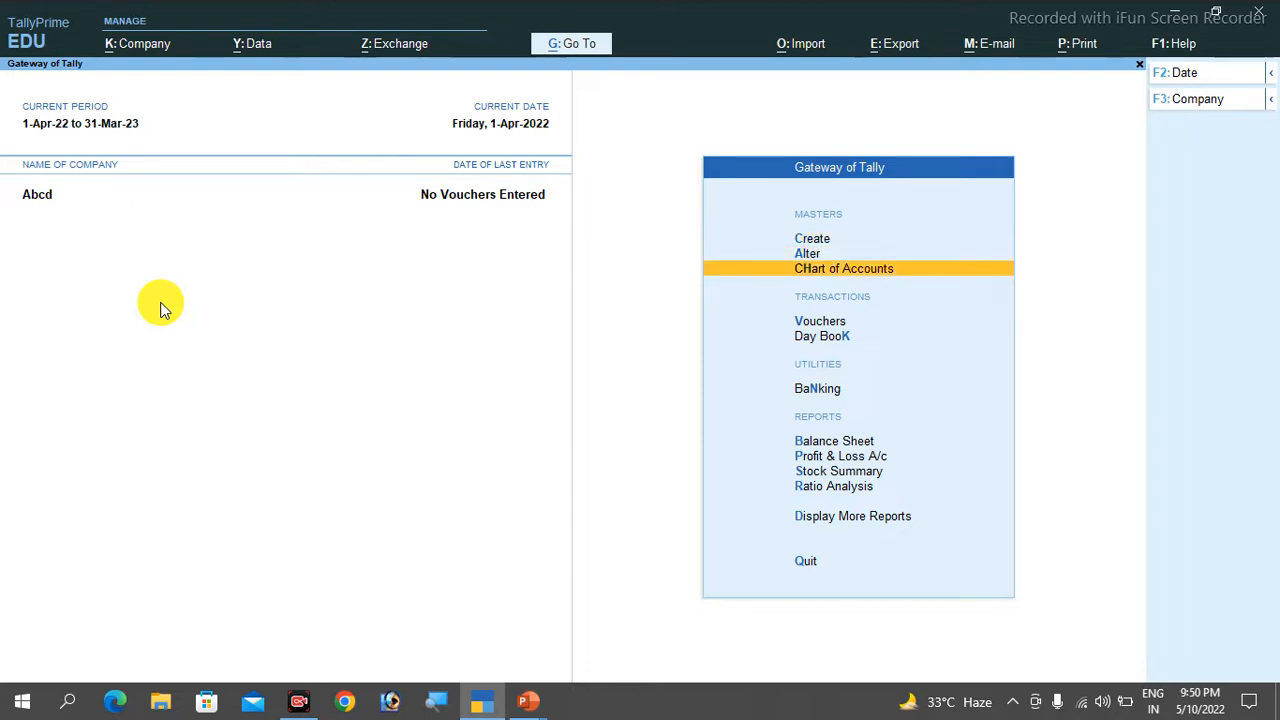
key(Up)
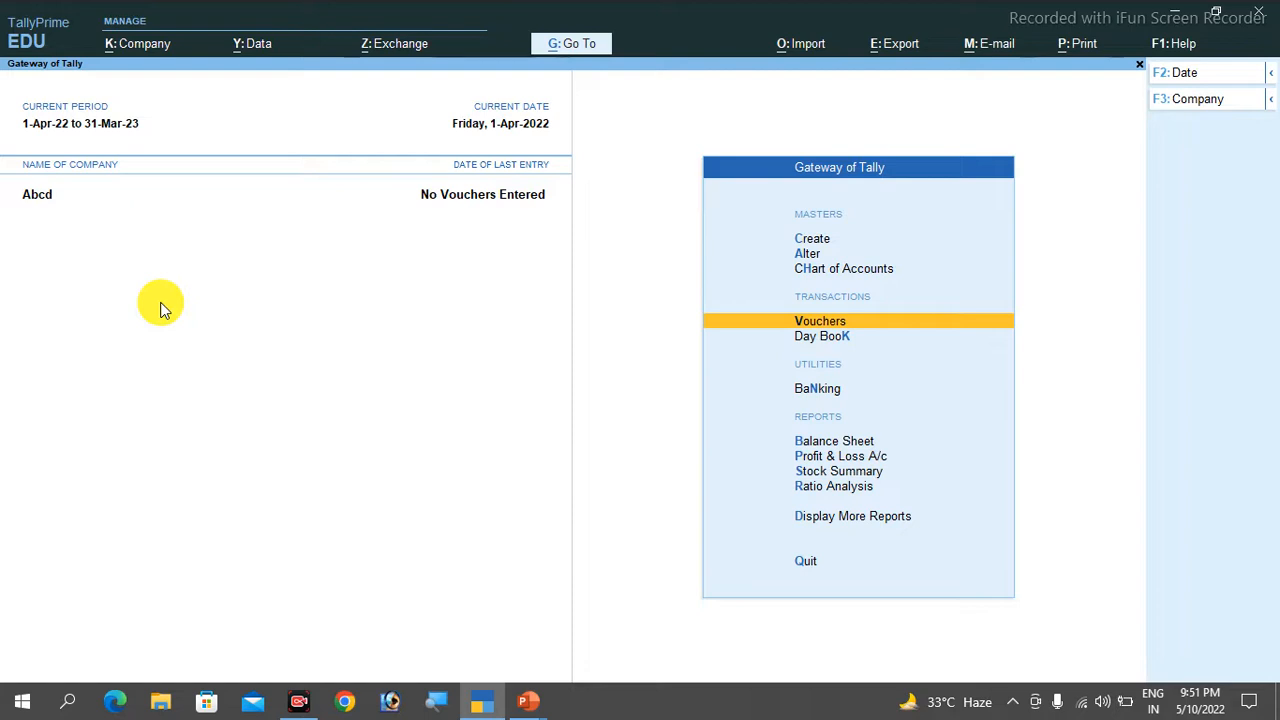
key(Return)
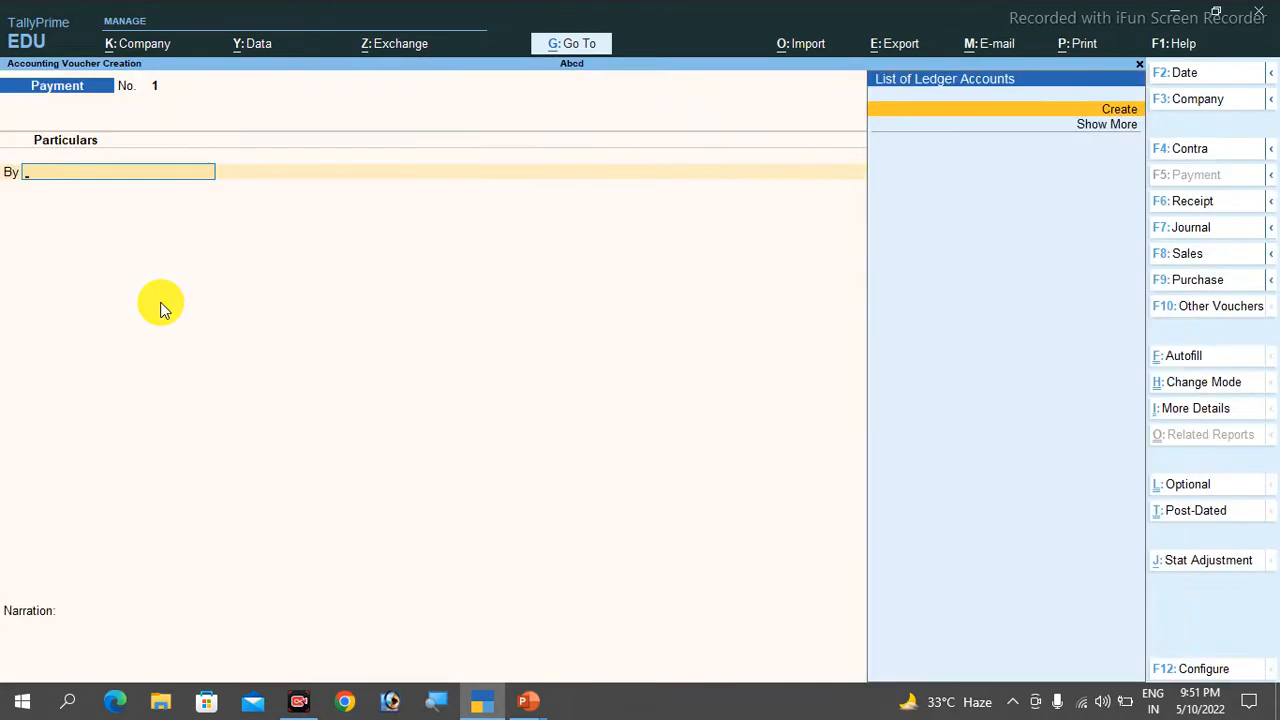
click(1188, 284)
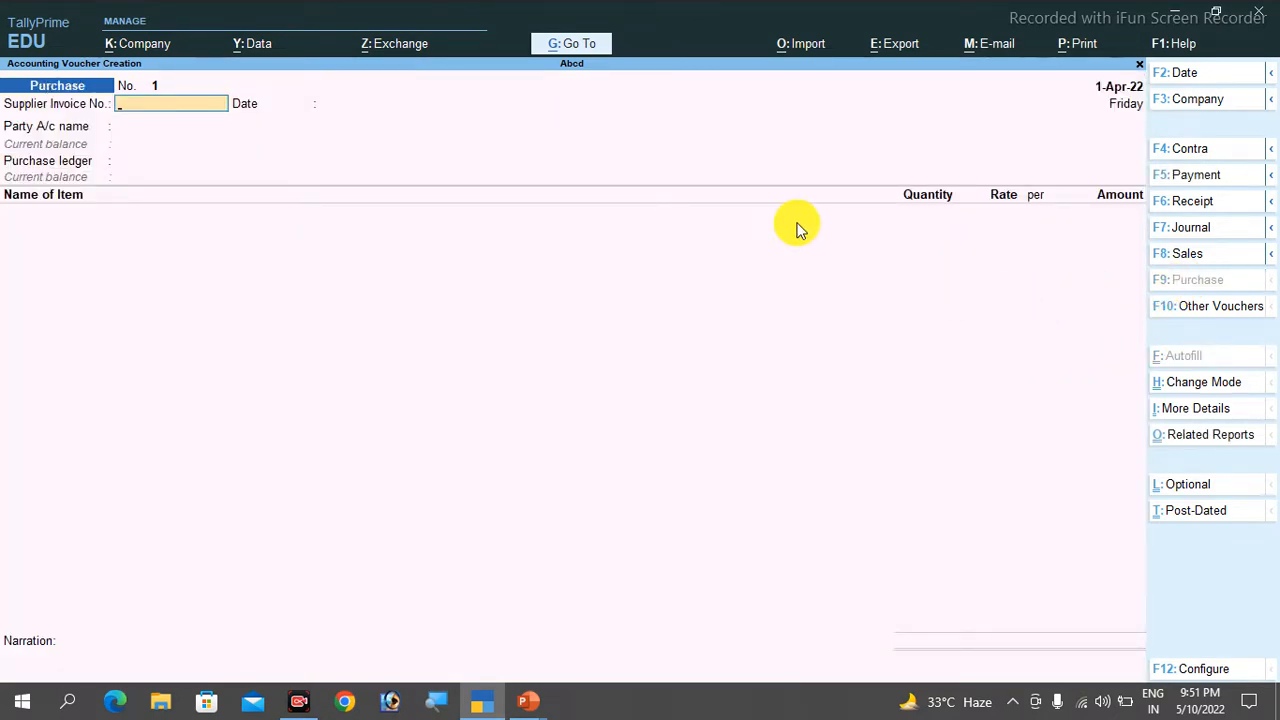
text(199)
key(Return)
key(Return)
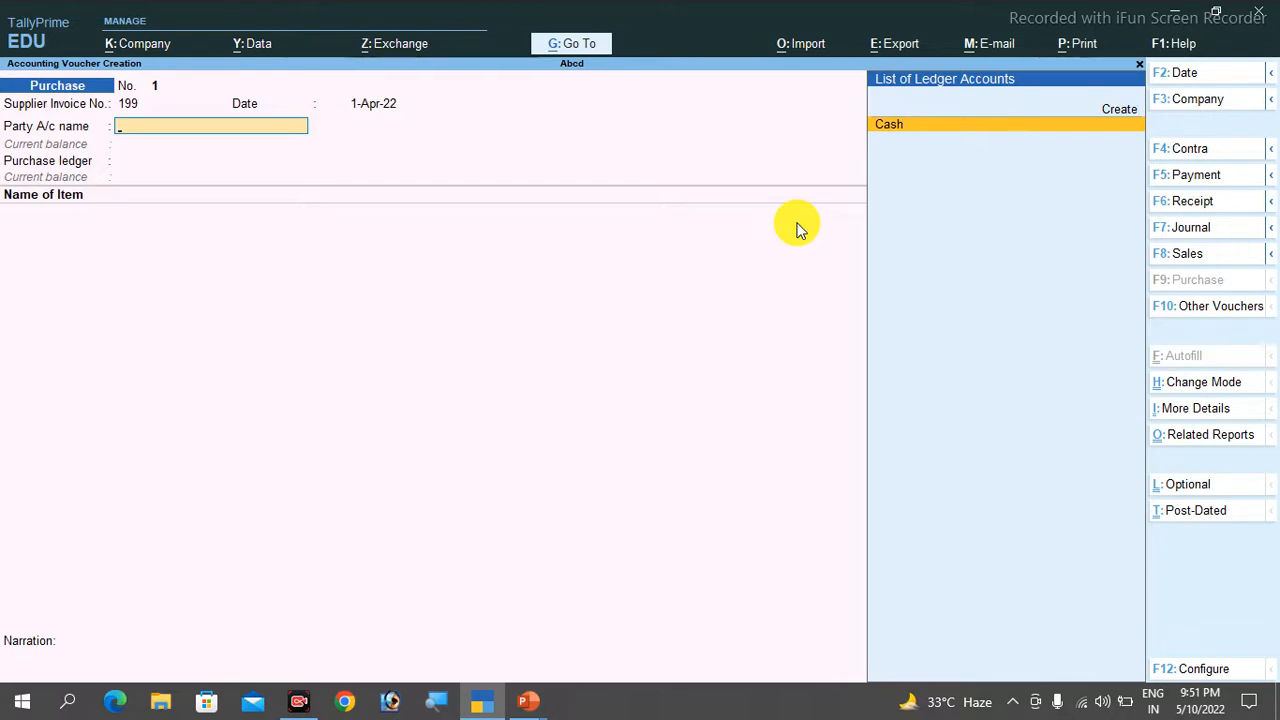
- Create a party ledger named Tata & Tata Co. under Sundry Creditors, keeping bill-by-bill balances and the default credit settings
key(Up)
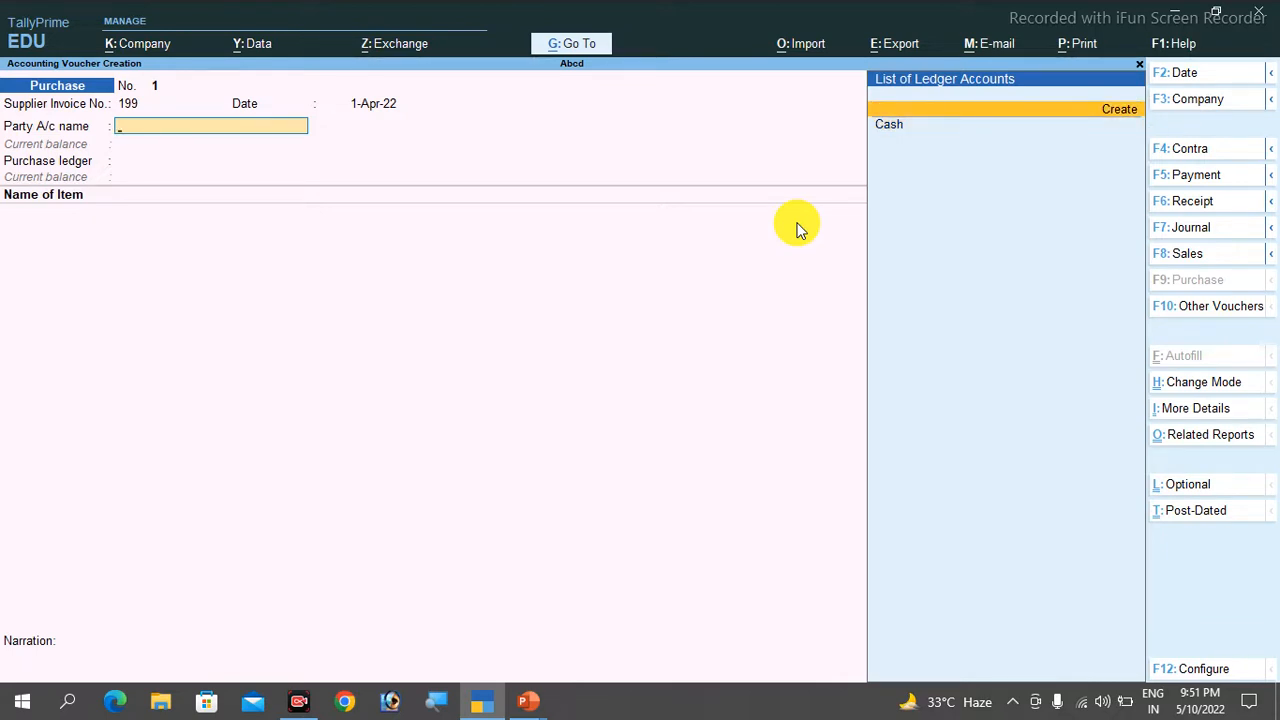
key(Return)
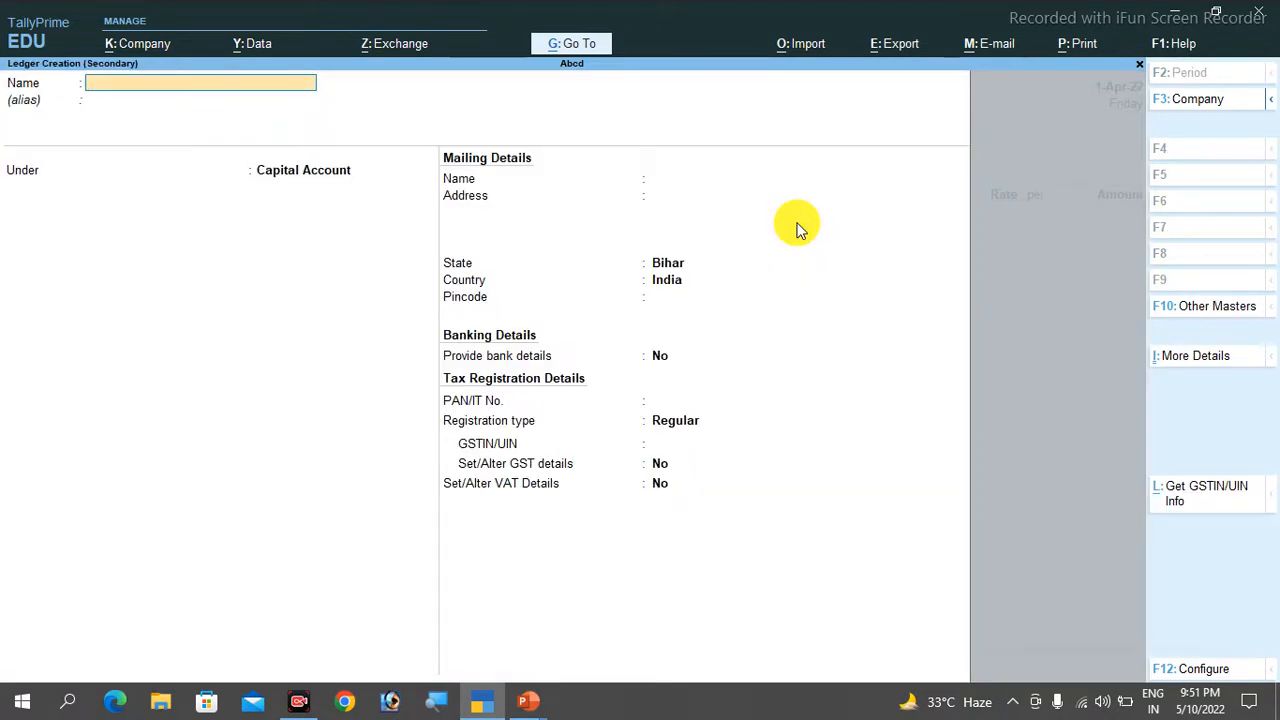
text(Tata & Tata C)
key(Return)
key(Return)
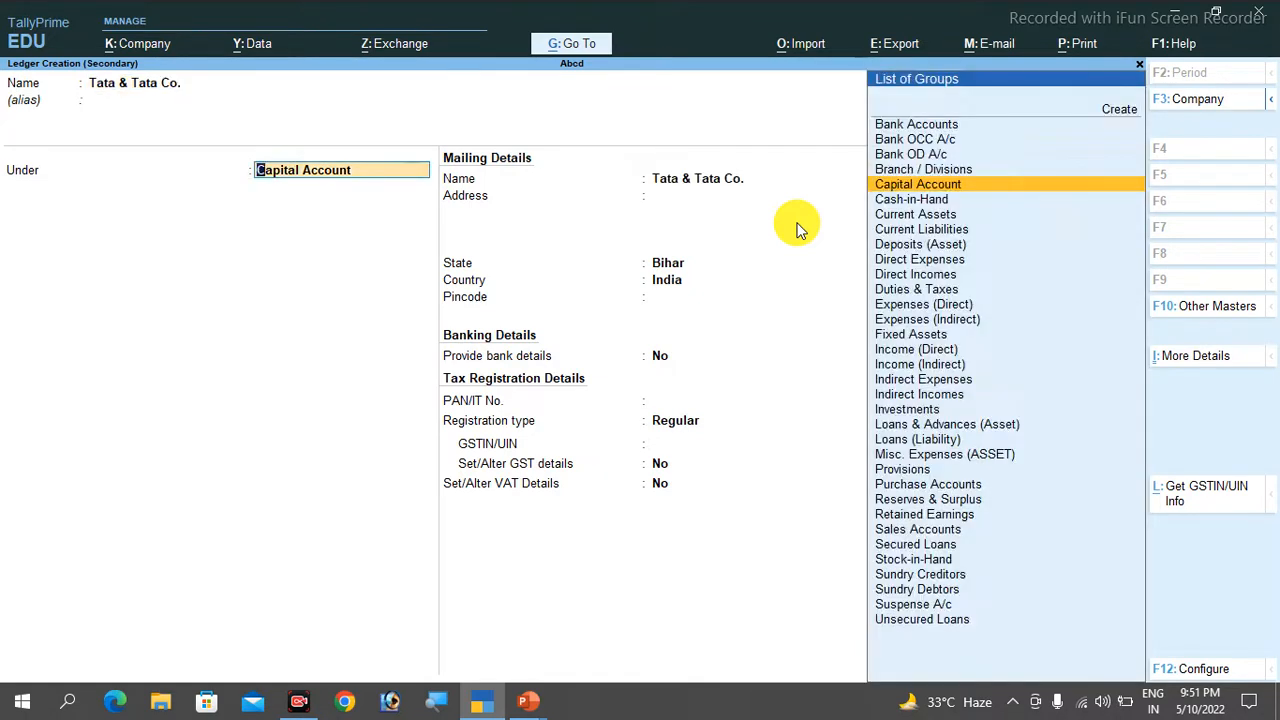
text(Su)
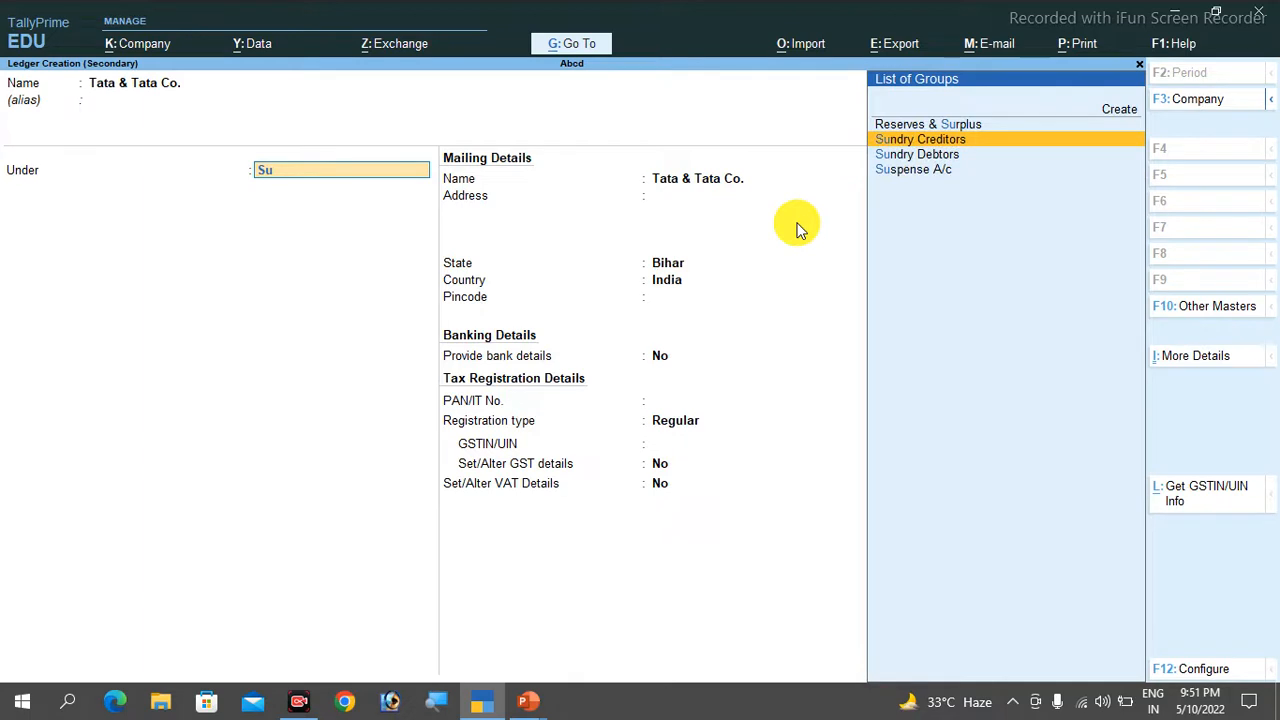
key(Return)
key(Return)
key(Return)
key(Return)
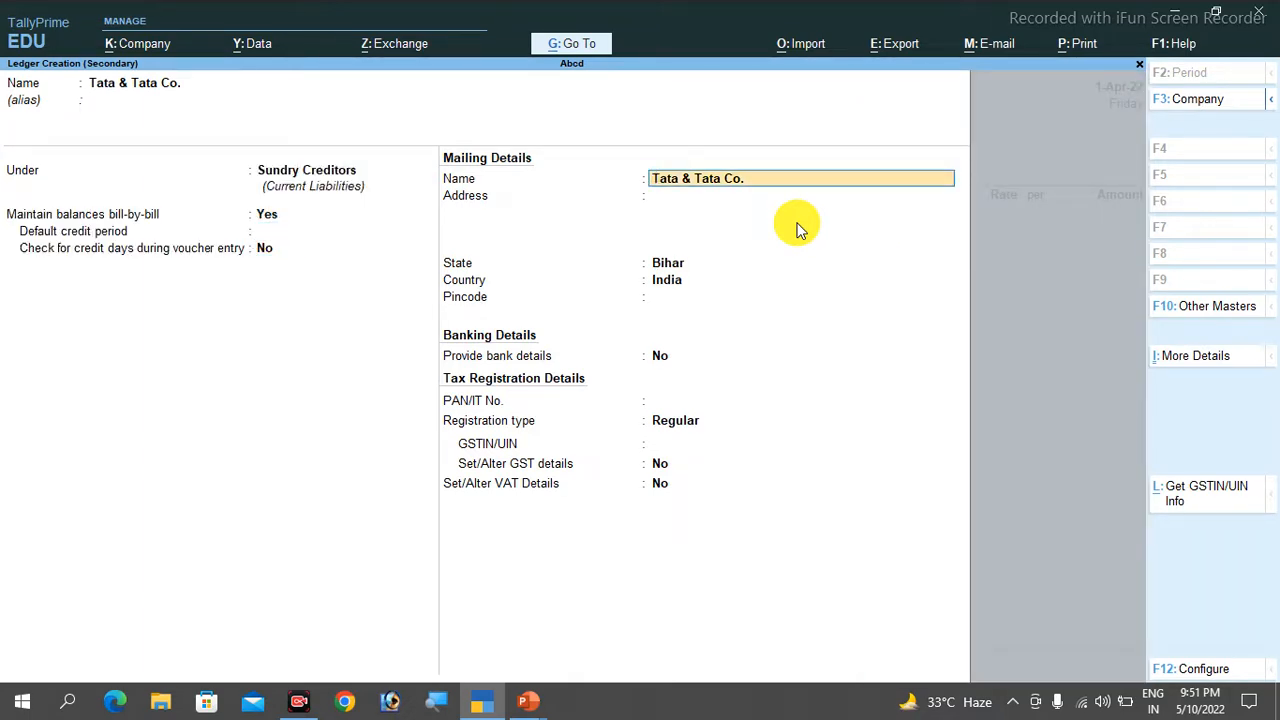
- Set the Tata & Tata Co. ledger's state to Gujarat, leave its address and pincode blank, and save the ledger
key(Return)
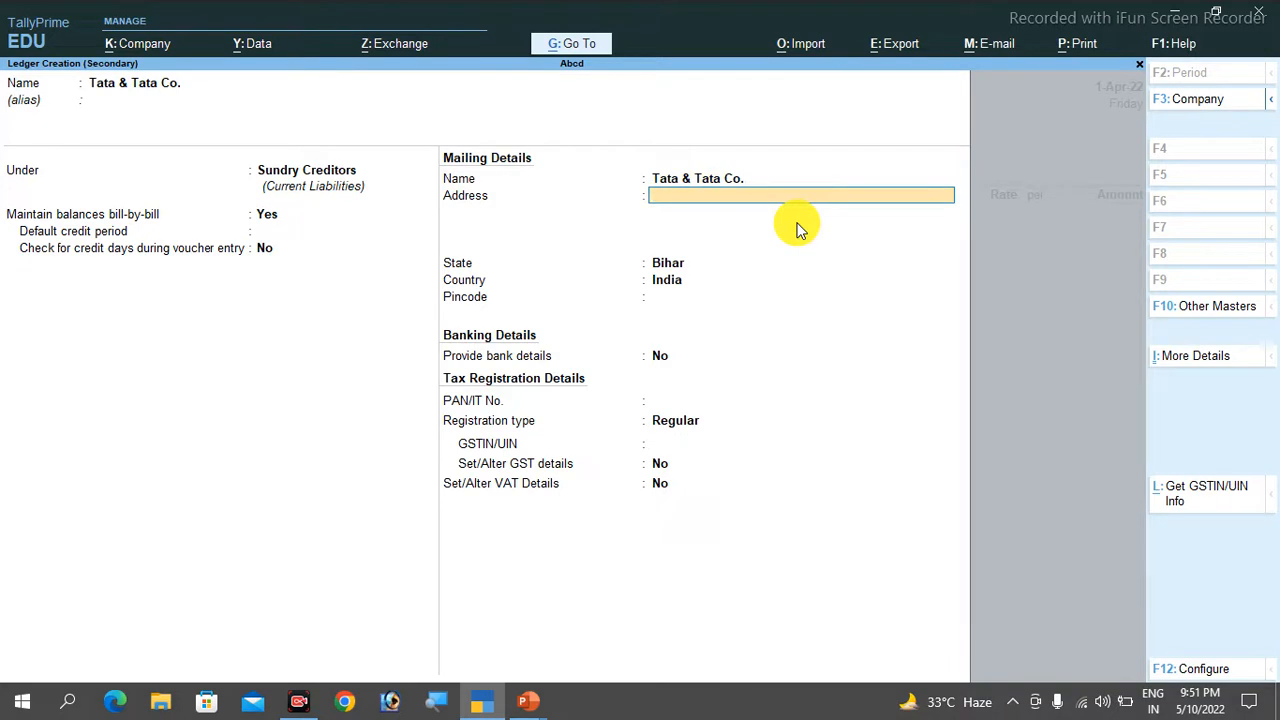
key(Return)
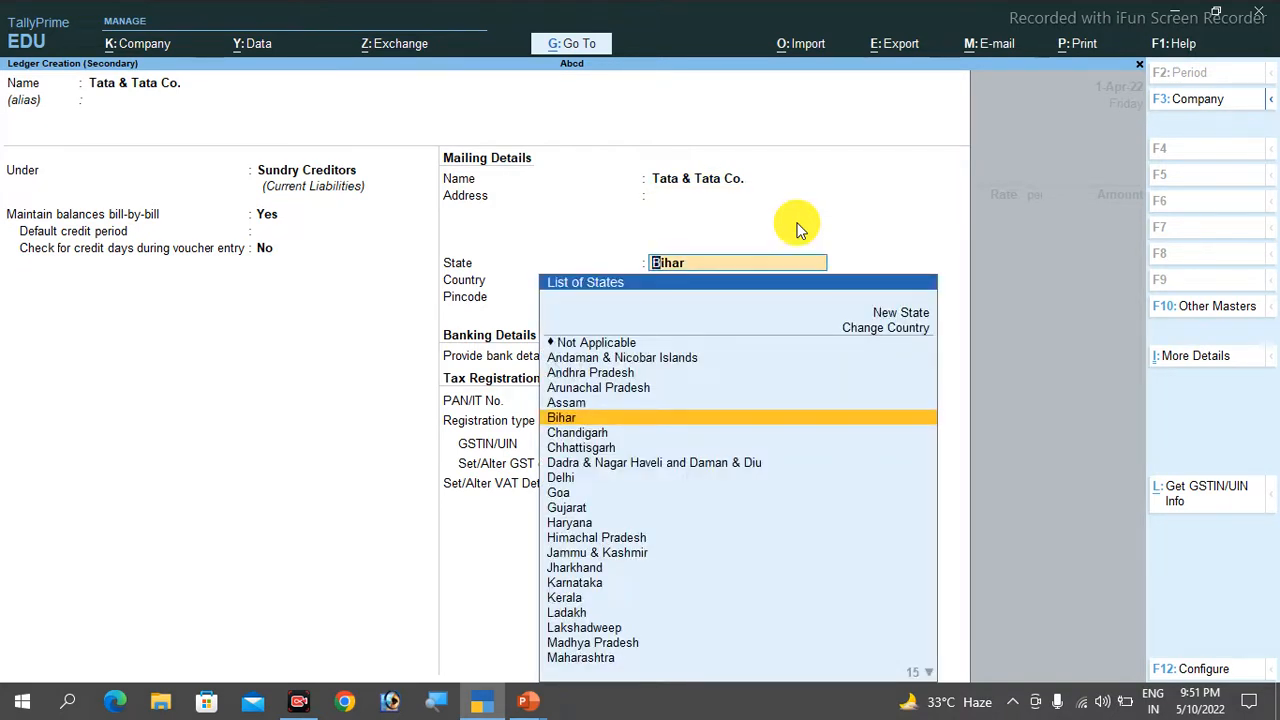
key(Down)
key(Down)
key(Down)
key(Down)
key(Down)
key(Down)
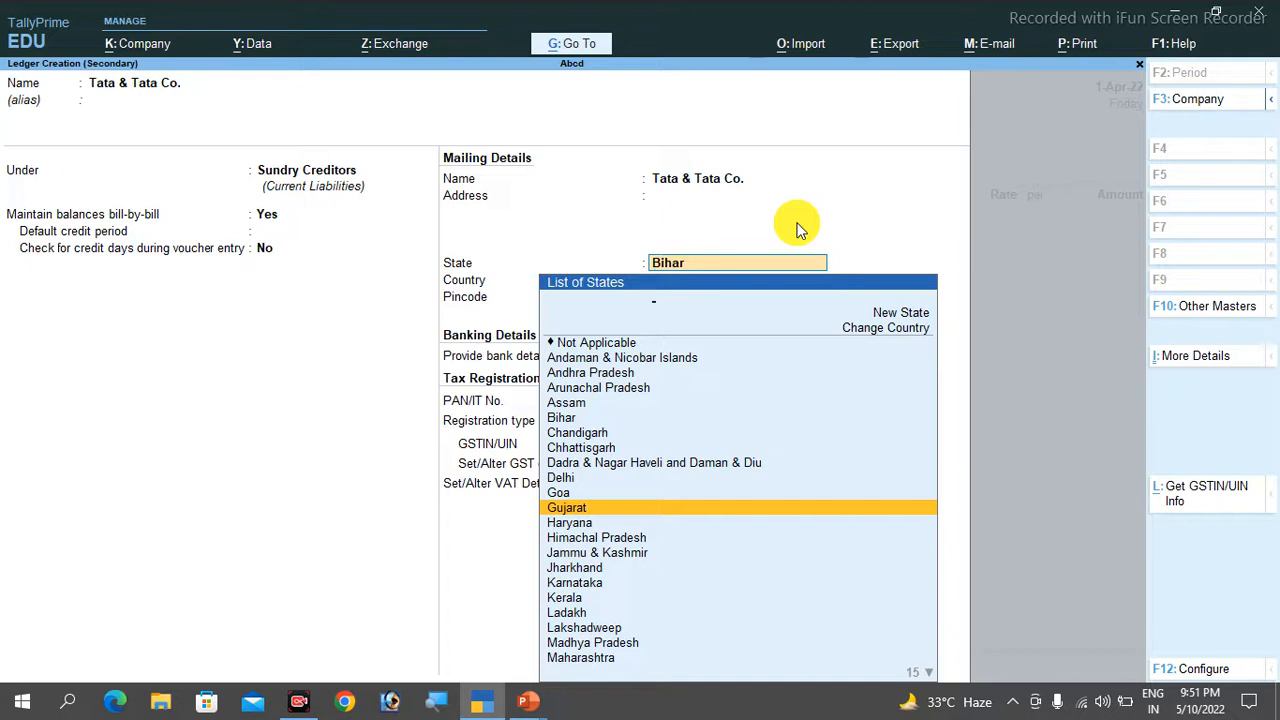
key(Return)
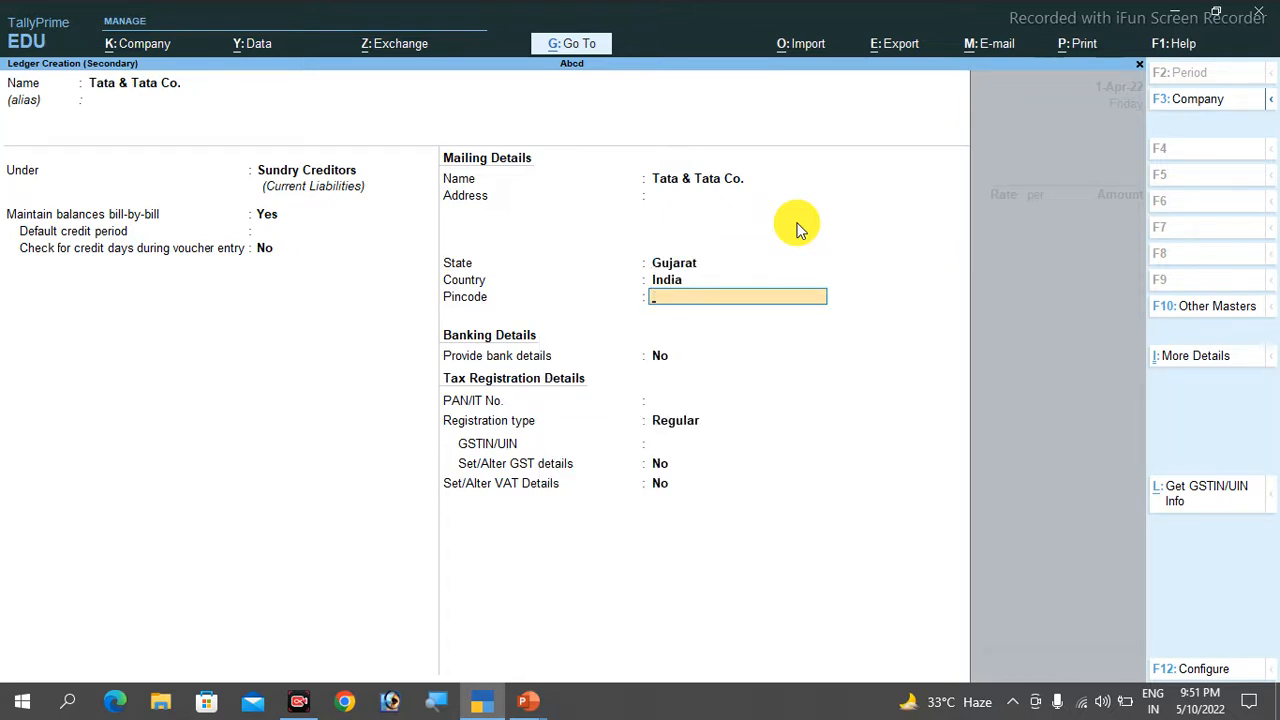
key(Return)
key(ctrl)
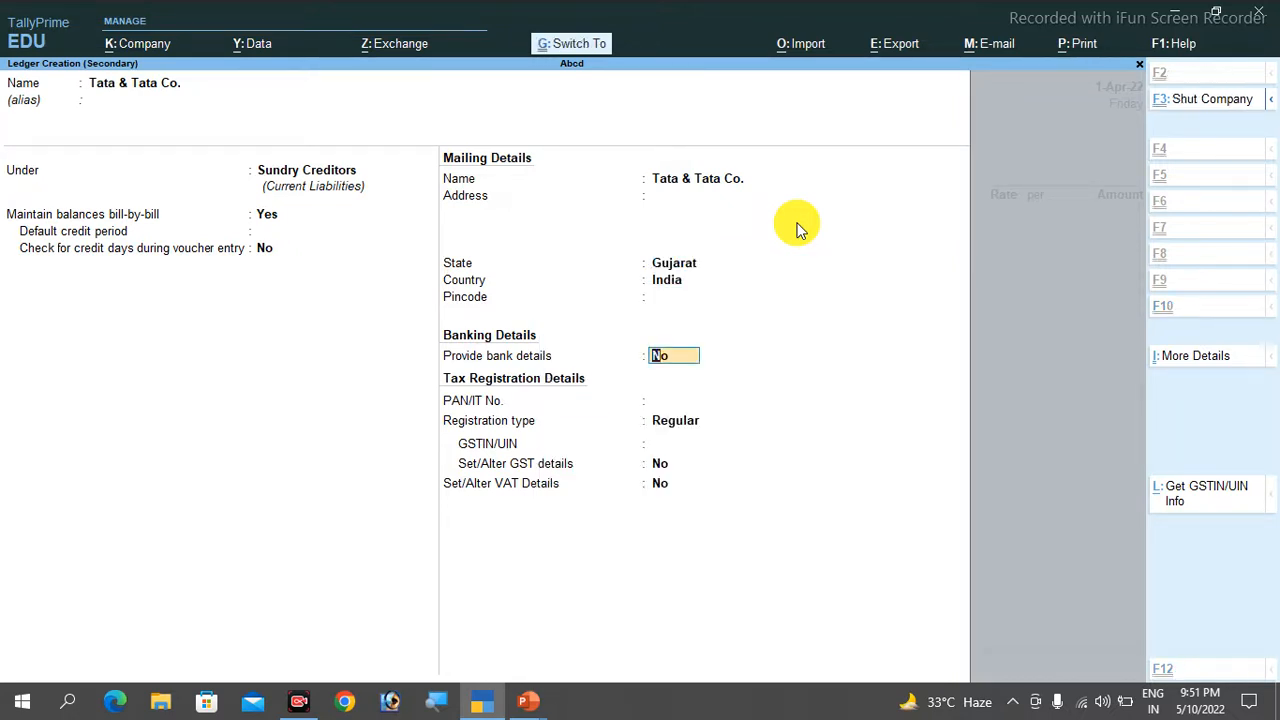
key(ctrl+a)
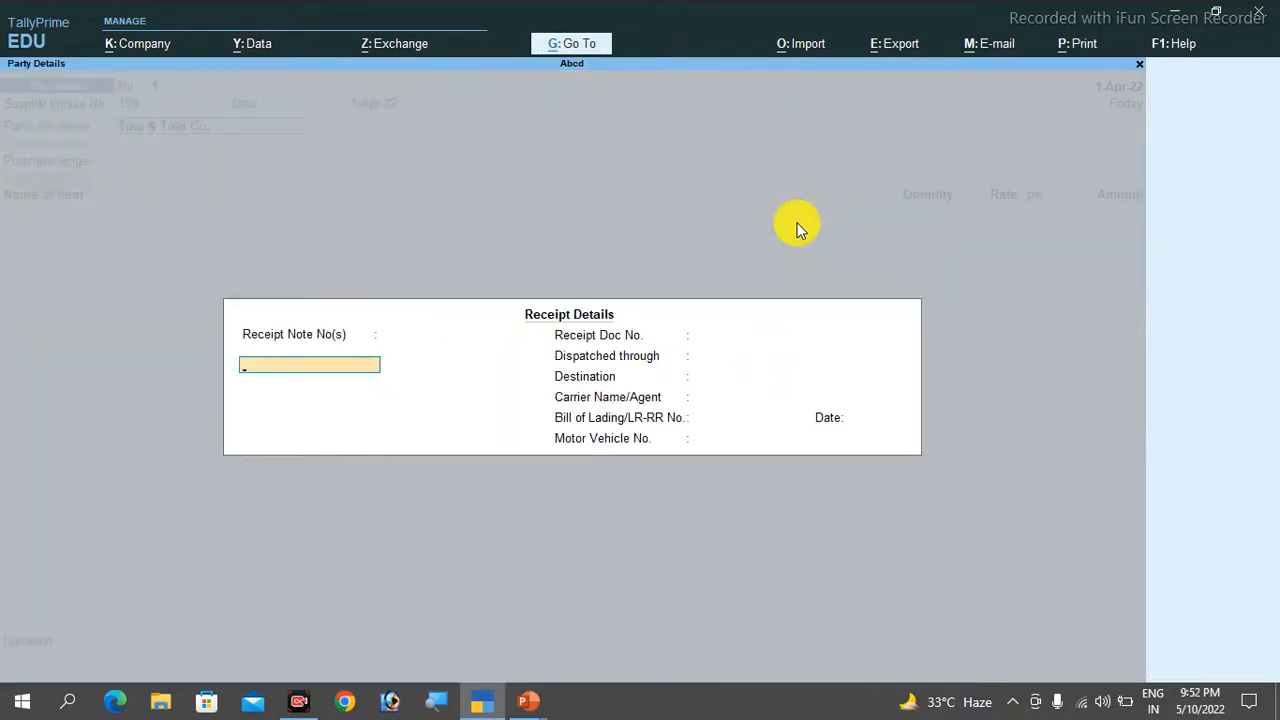
- Accept blank receipt details and the party details for Tata & Tata Co. on the purchase voucher
key(ctrl+a)
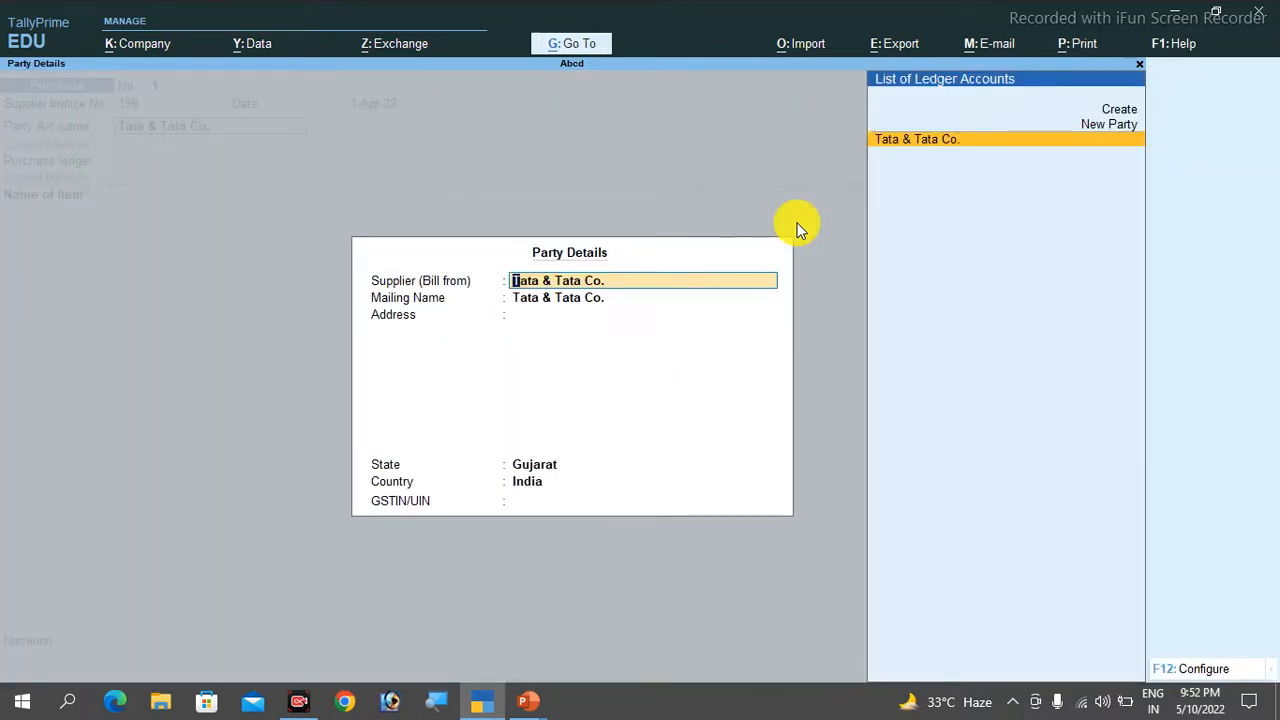
key(Return)
key(Return)
key(ctrl)
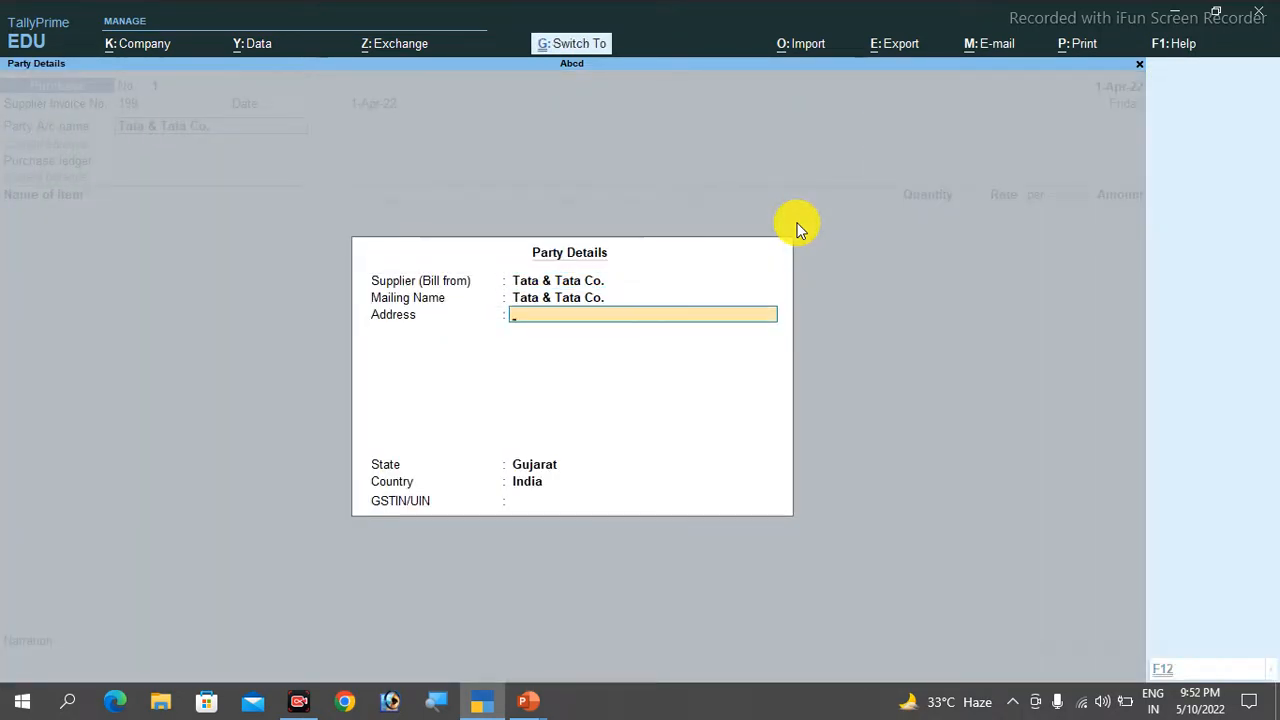
key(ctrl+a)
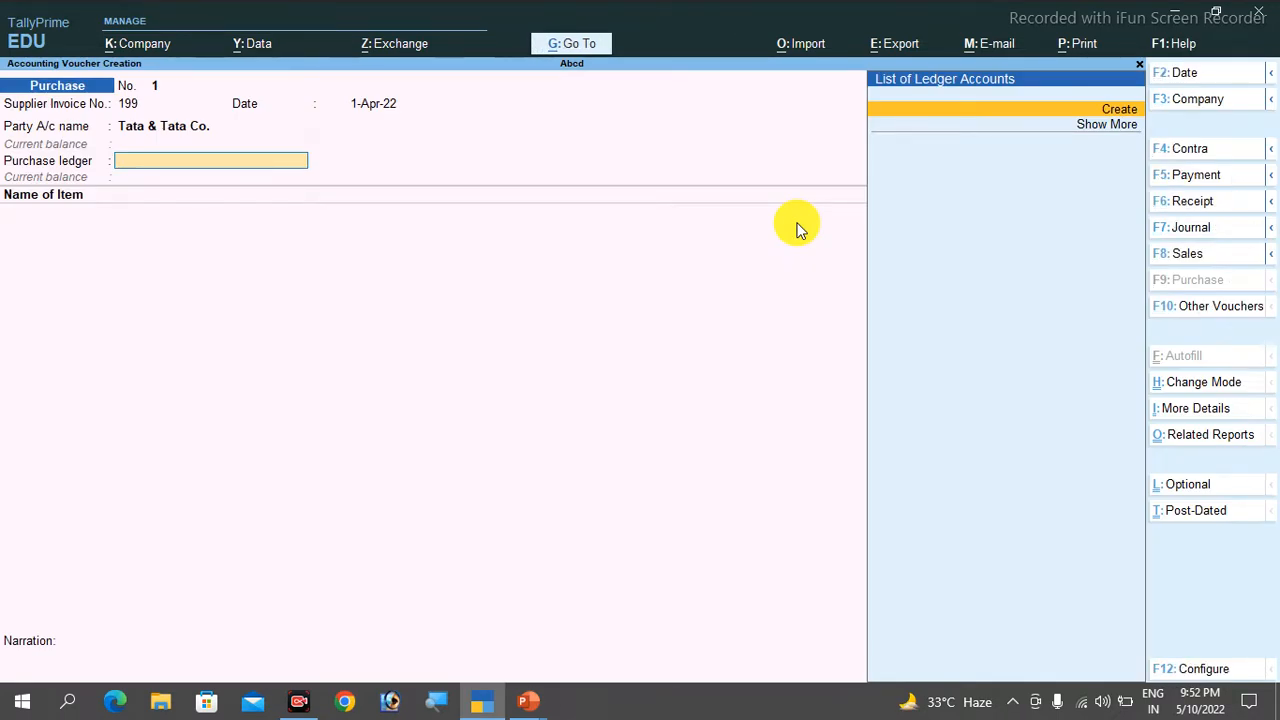
- Create a purchase ledger named Purchase A/c under Purchase Accounts, with the type of ledger set to Not Applicable
key(alt+c)
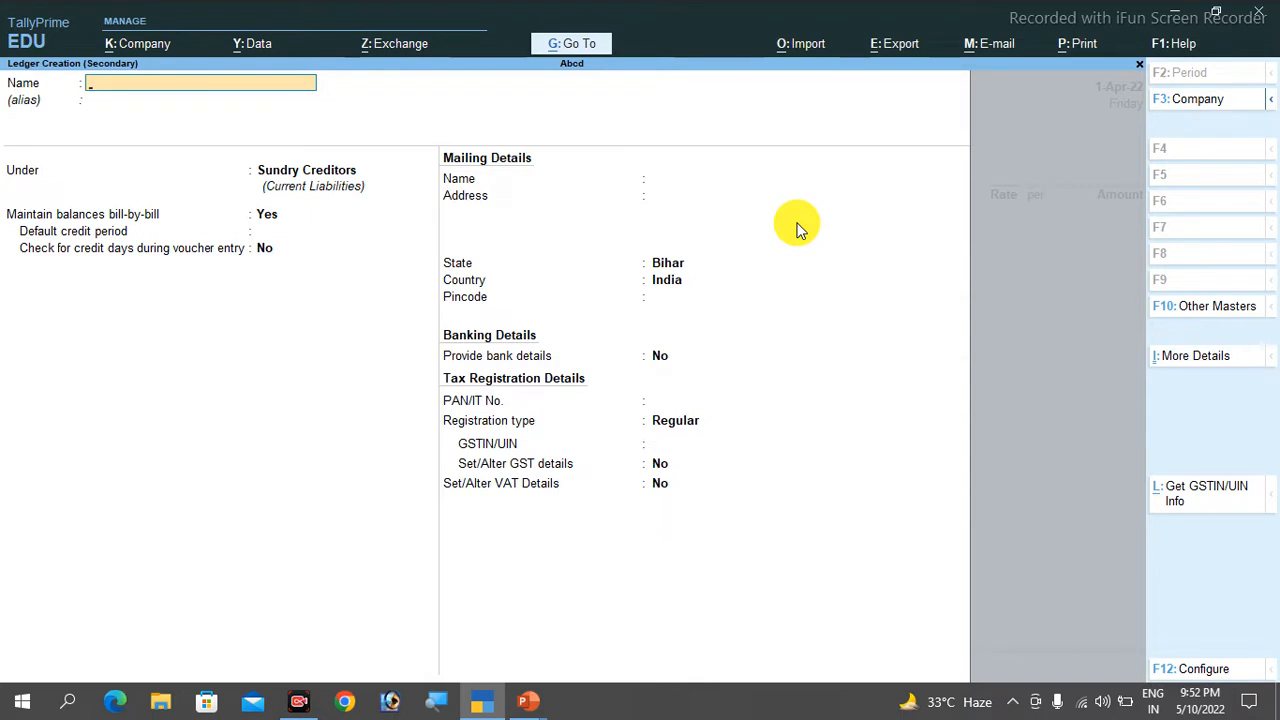
text(Purchz)
text(se)
text(se A/c)
key(Return)
text(P)
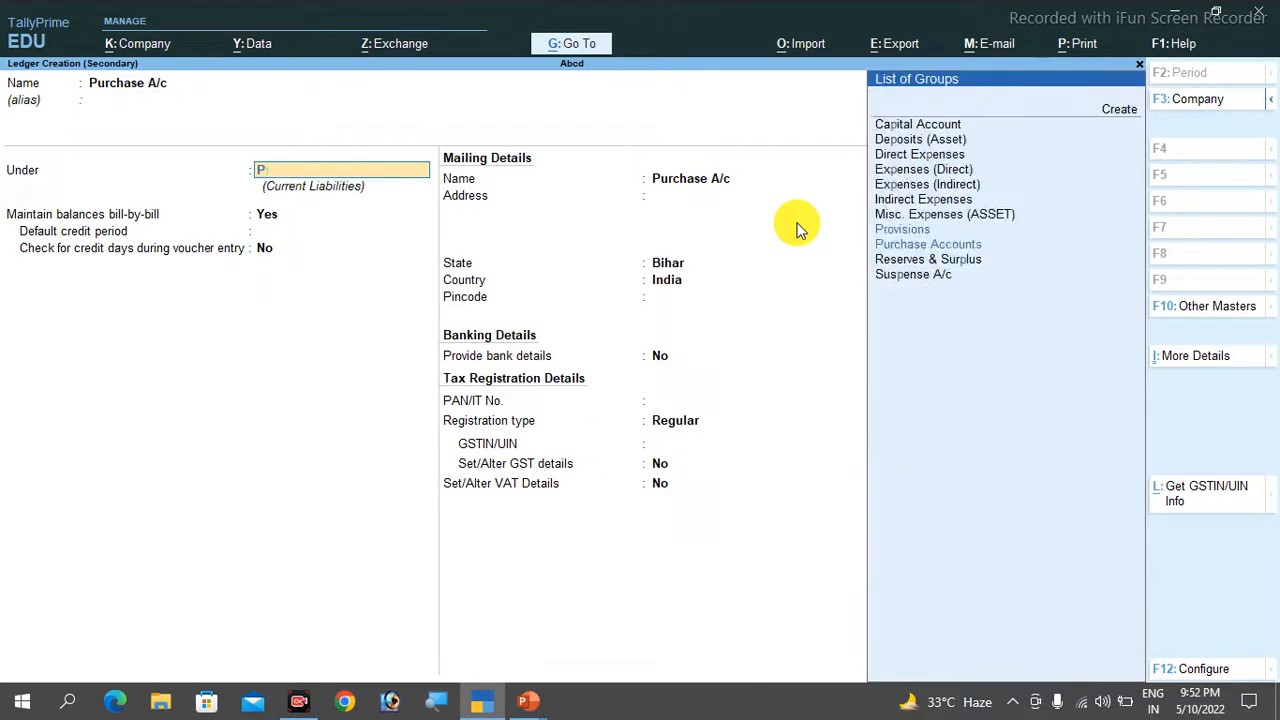
text(u)
key(Return)
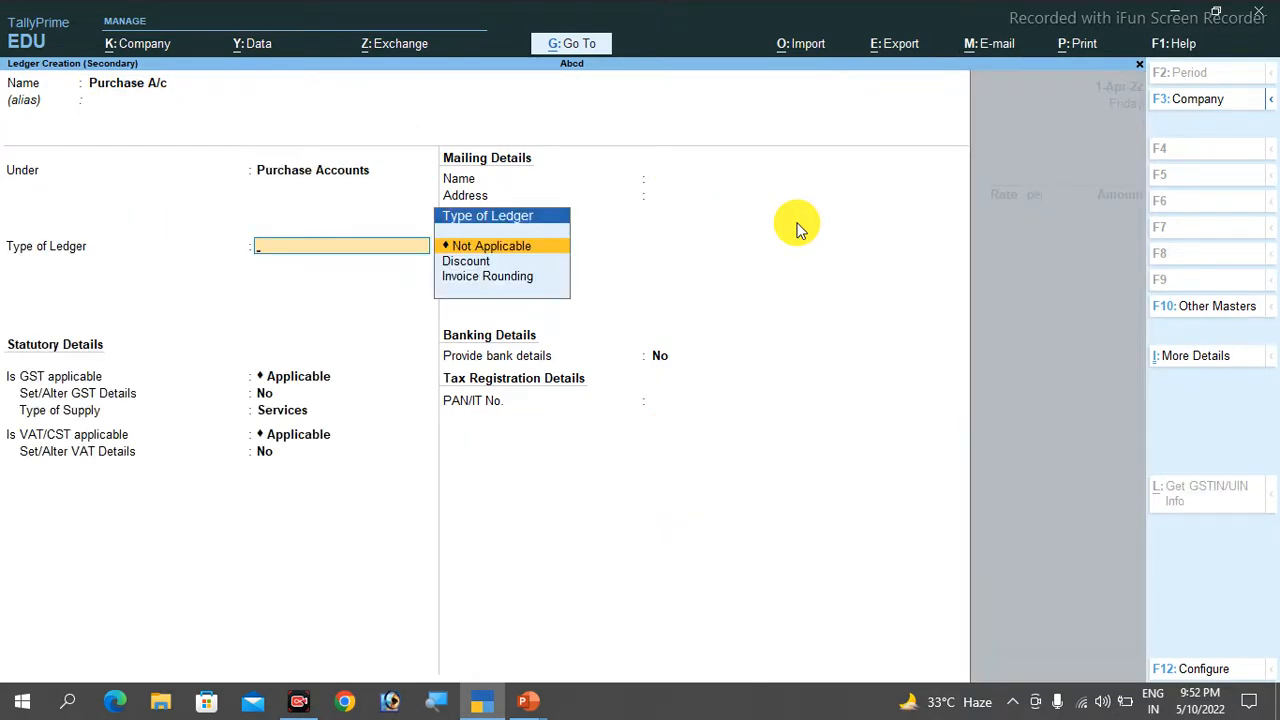
key(Return)
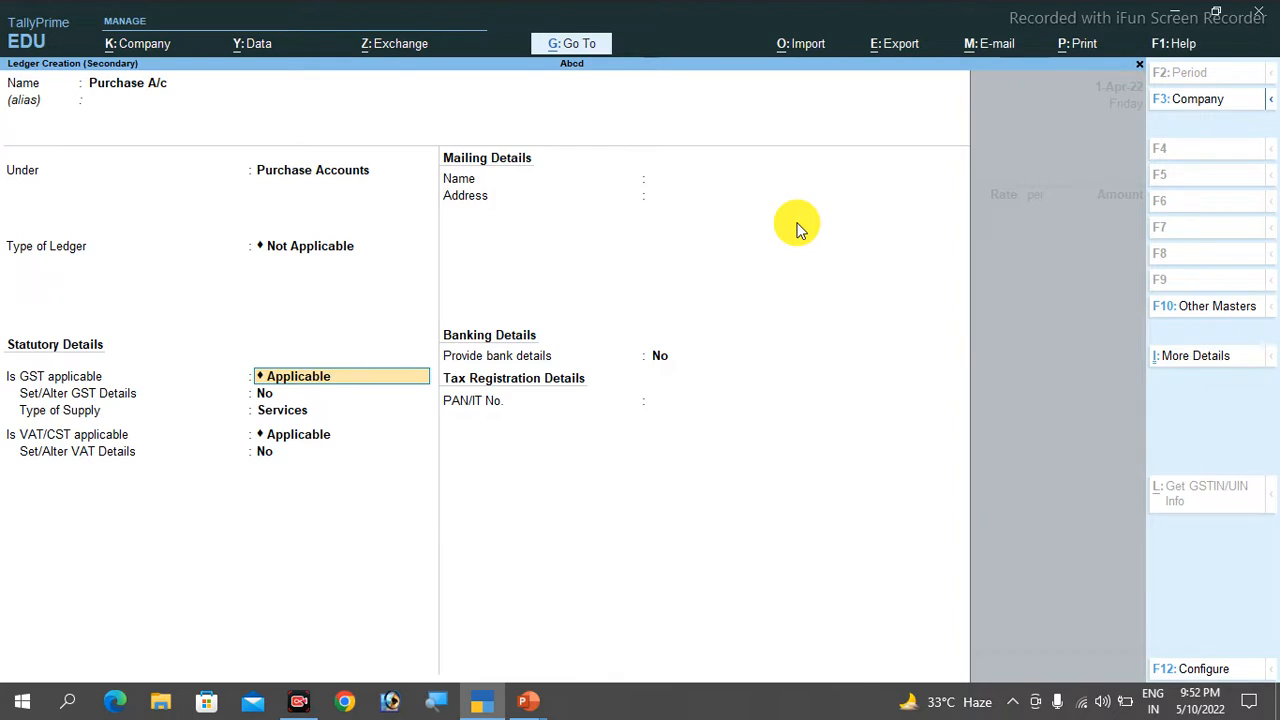
- Set the Purchase A/c ledger's type of supply to Goods and keep both GST and VAT/CST as Applicable
key(Return)
key(Return)
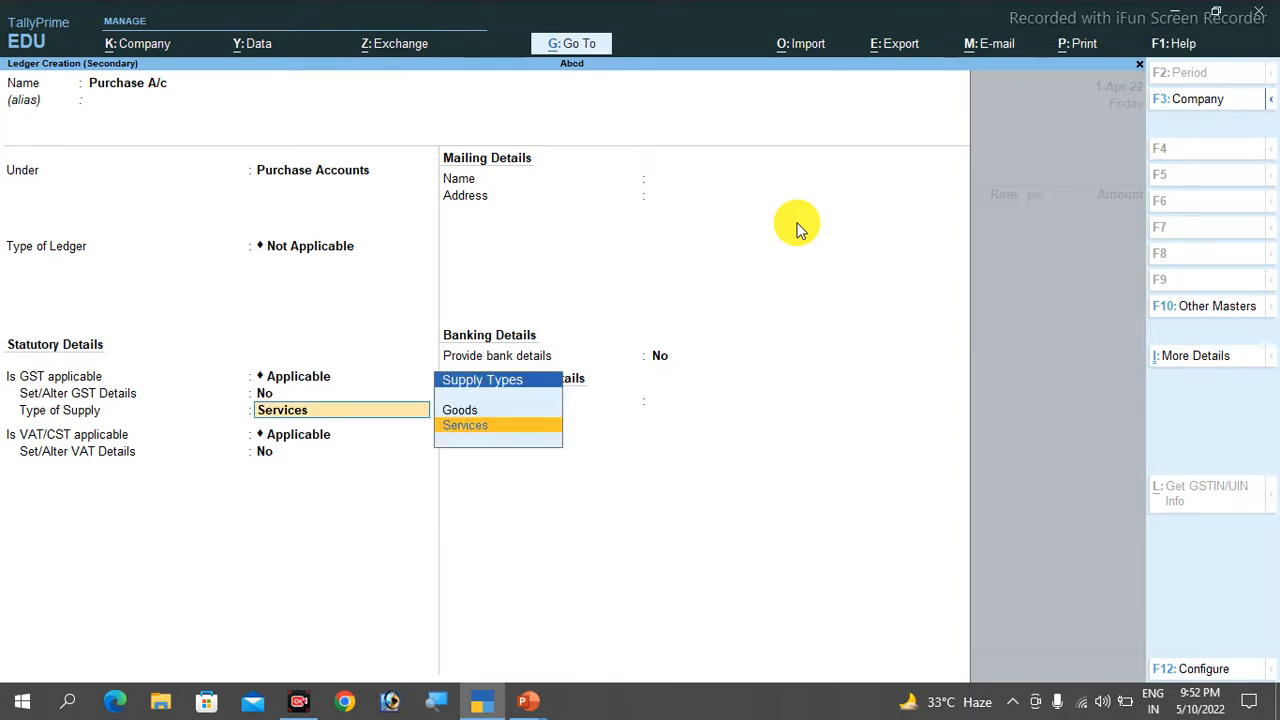
key(Up)
key(Return)
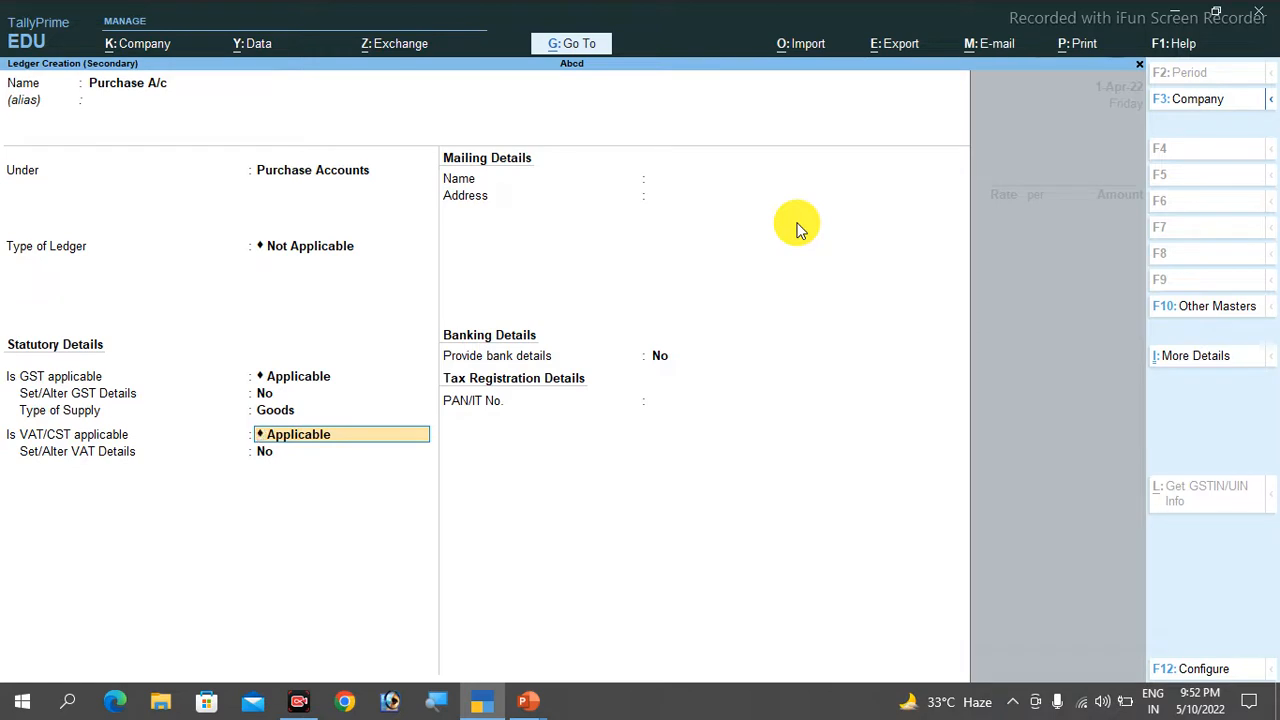
key(BackSpace)
key(Down)
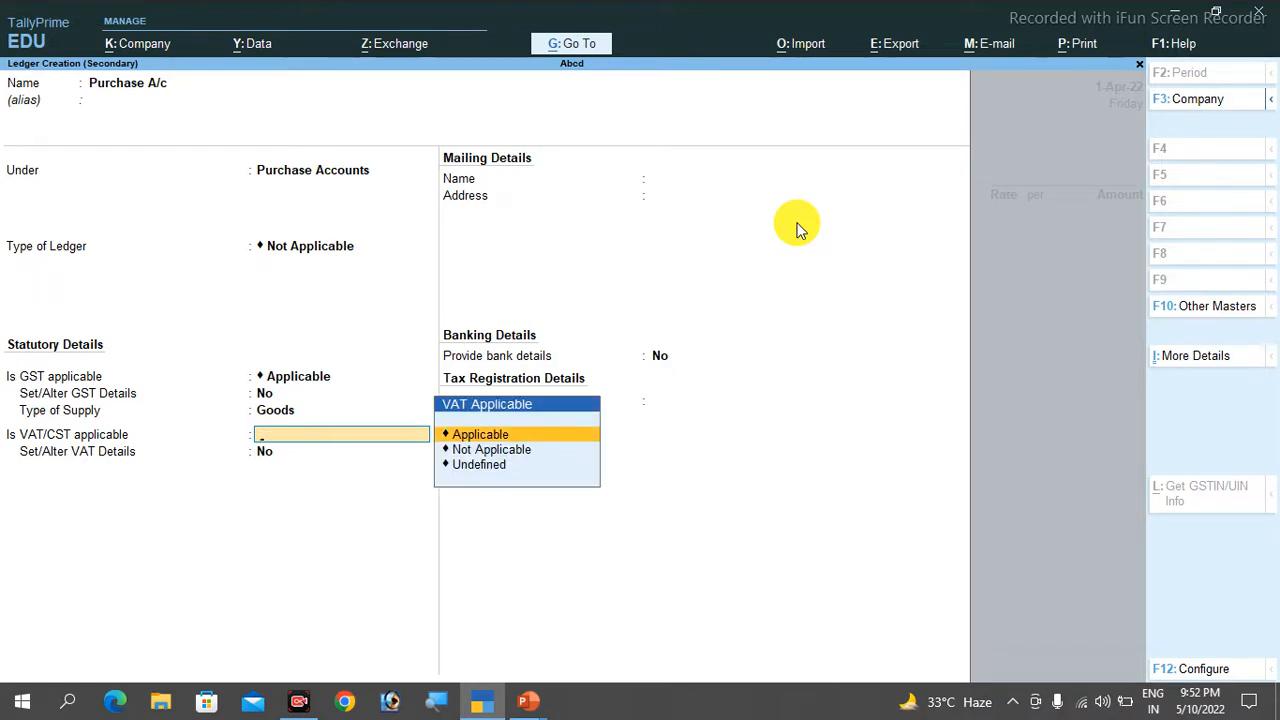
key(Return)
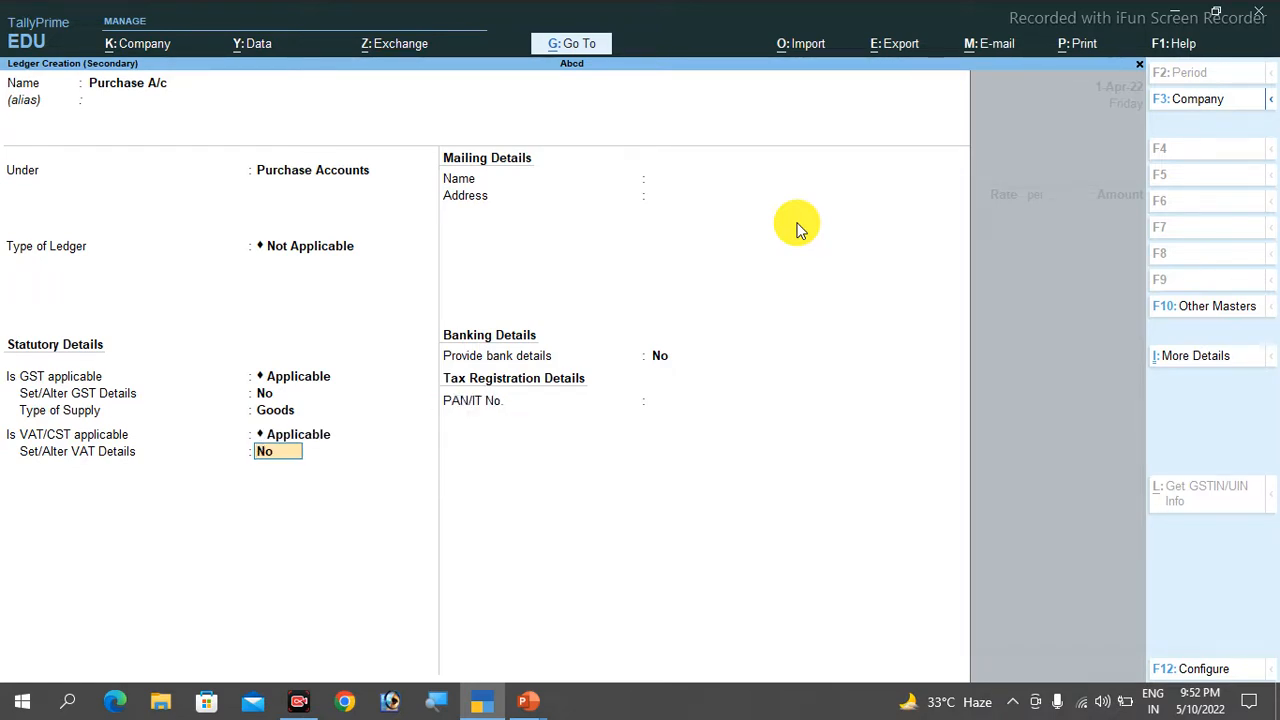
text(y)
key(Return)
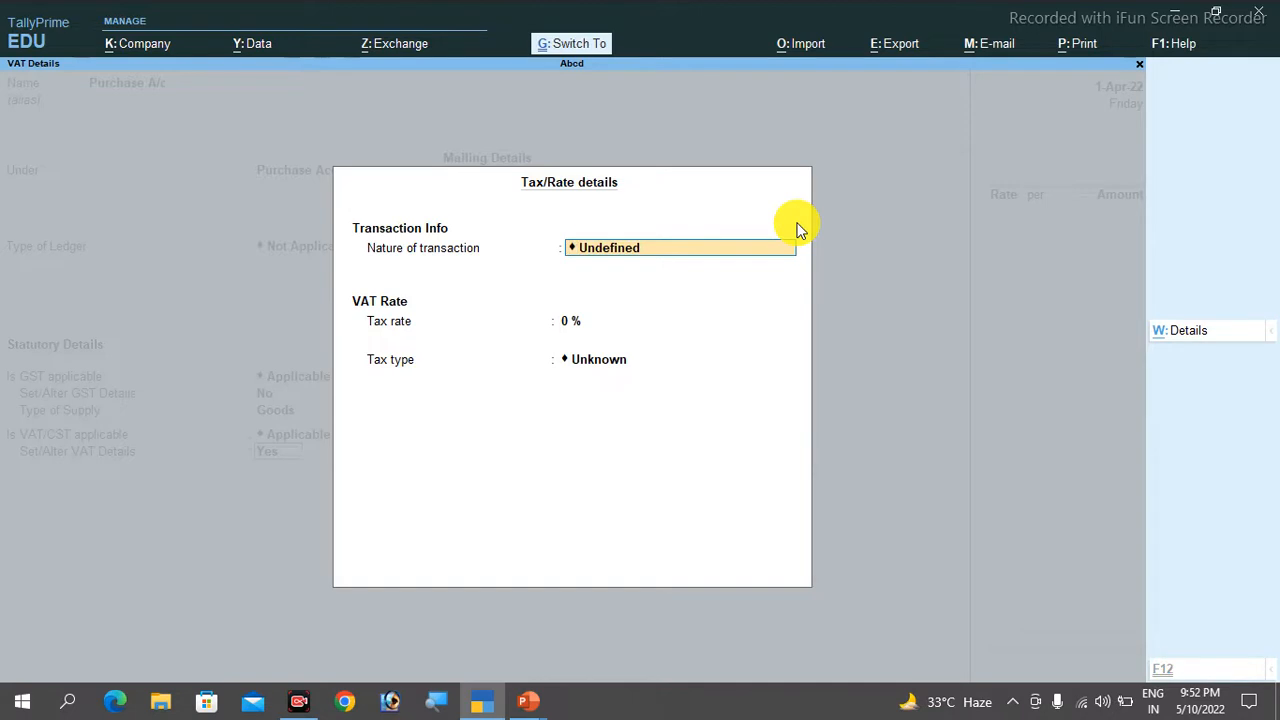
key(ctrl+a)
key(BackSpace)
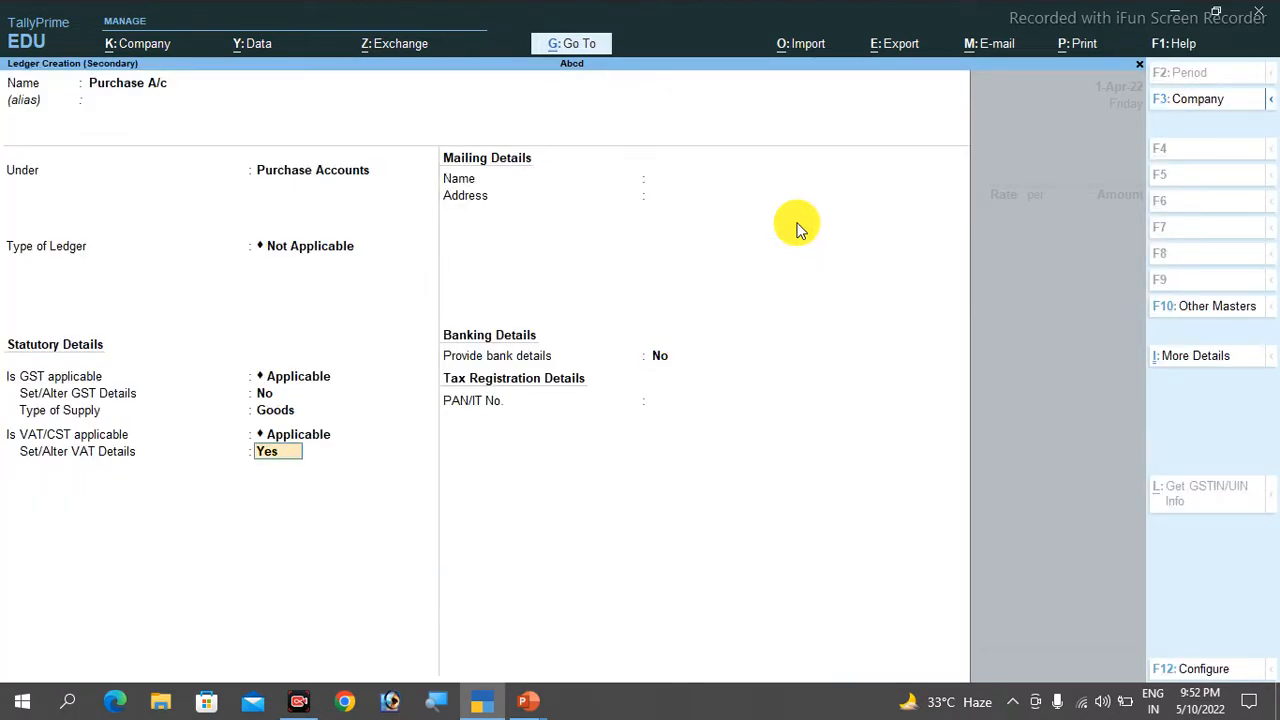
key(n)
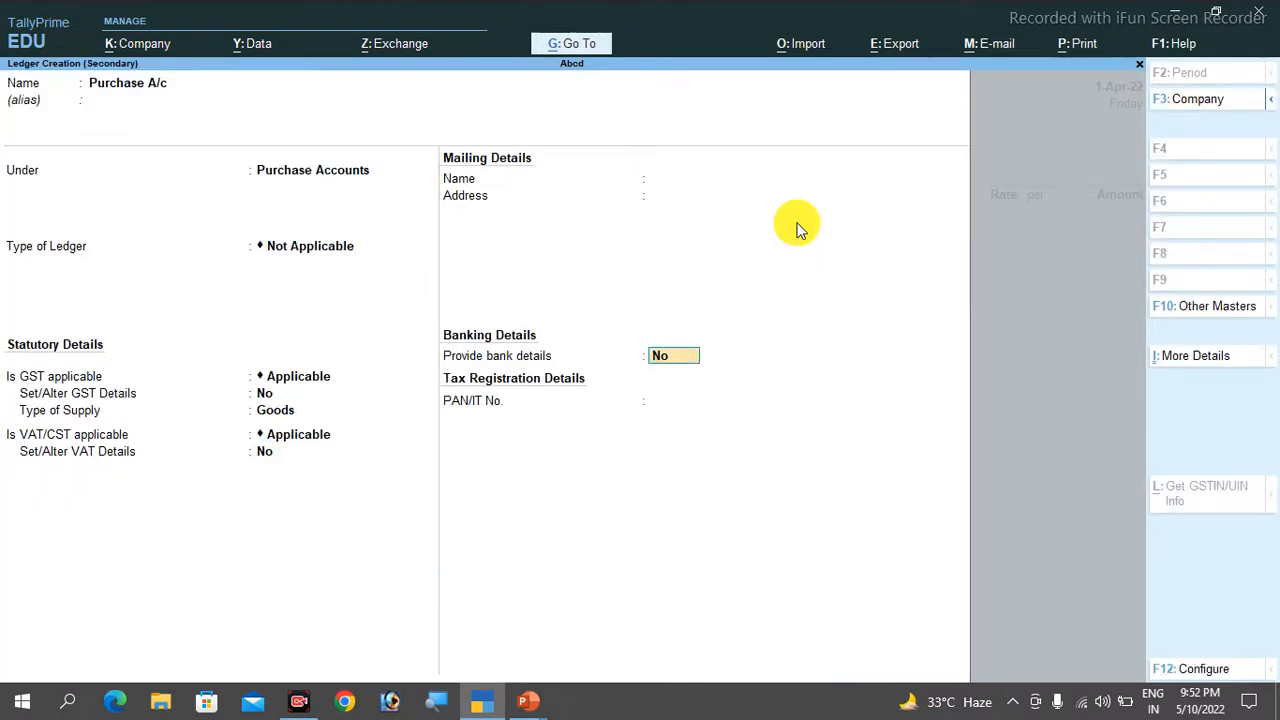
- Save the Purchase A/c ledger without VAT details or bank details, using it as the voucher's purchase ledger
key(ctrl)
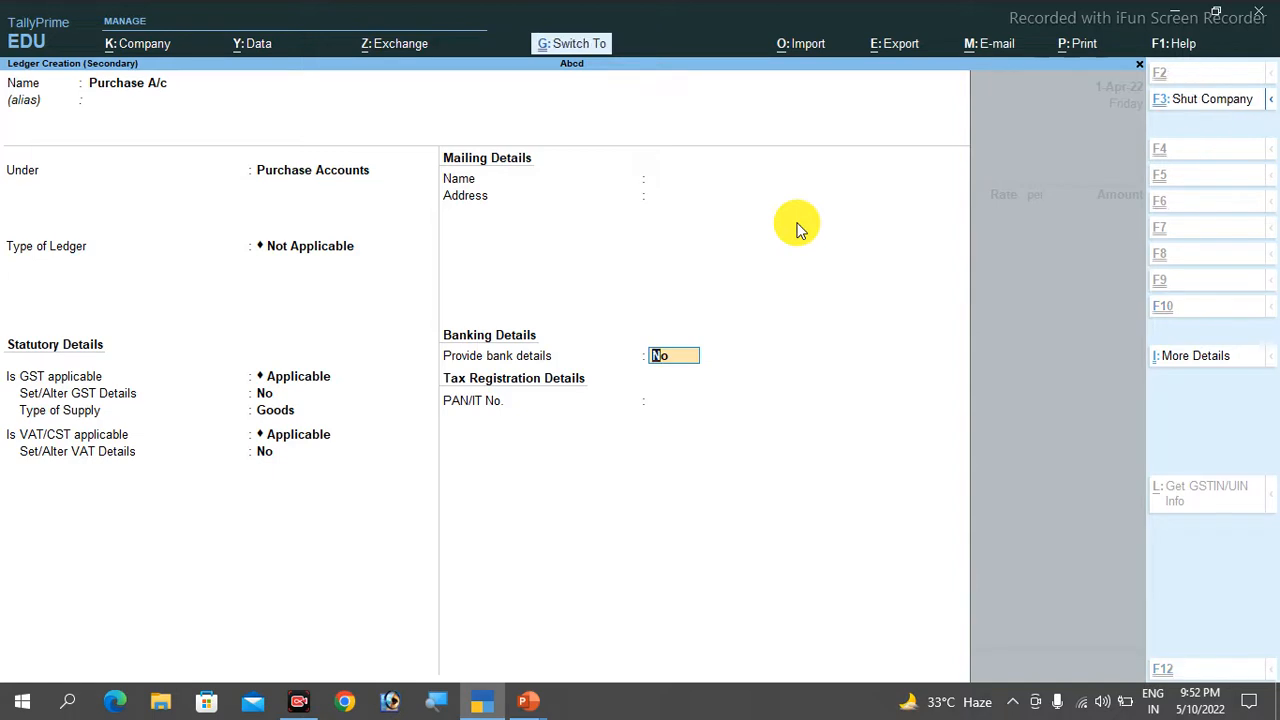
key(ctrl)
key(ctrl+a)
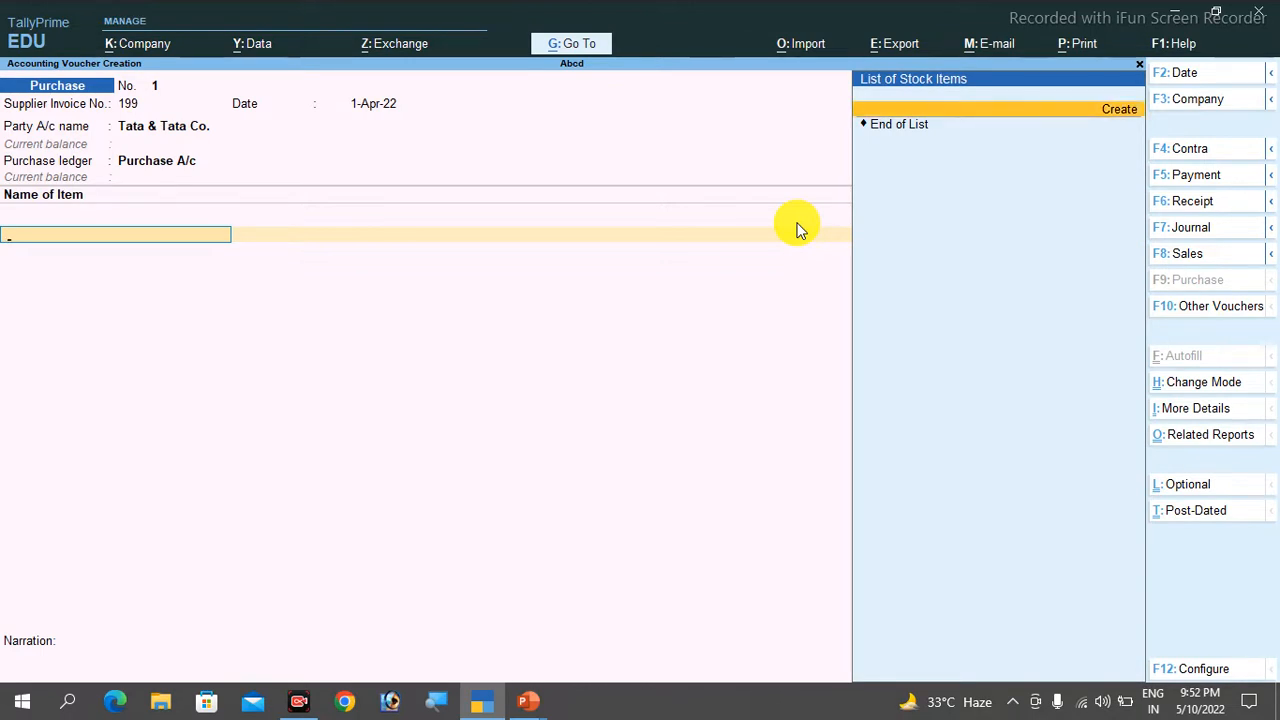
- Start a new stock item named Item1 from the purchase voucher, with a blank alias and the Primary group
key(Return)
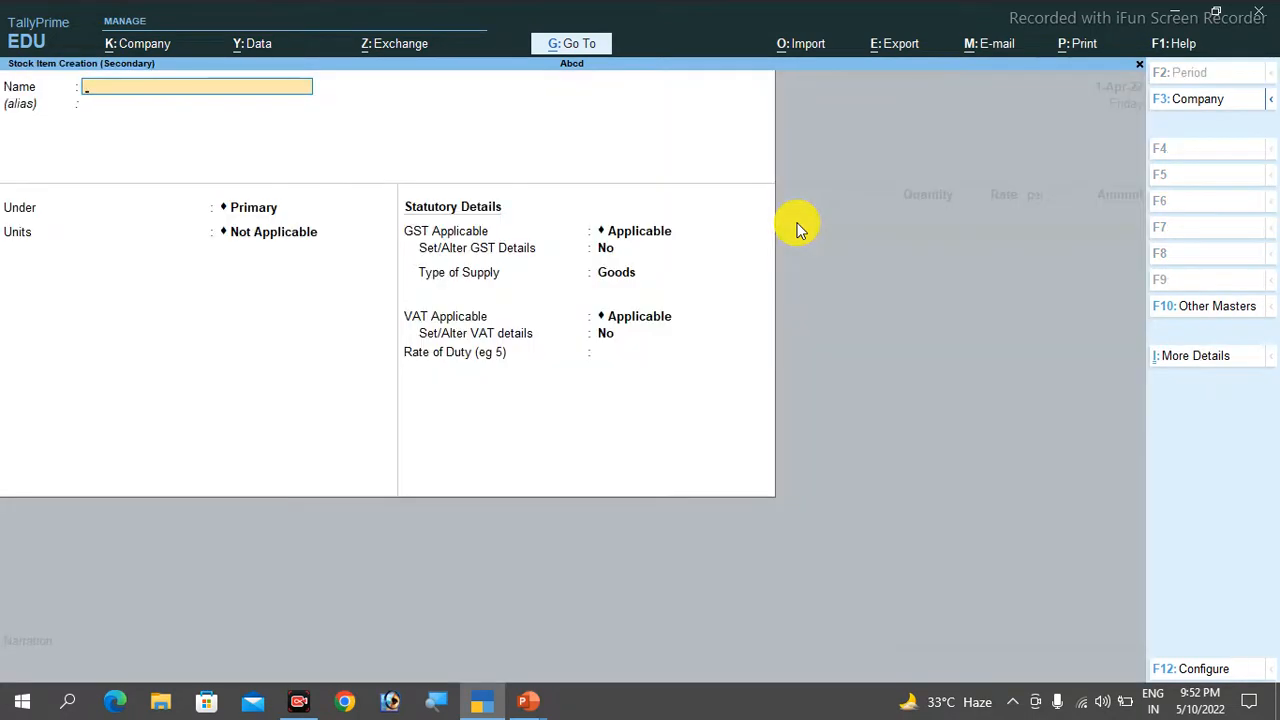
text(Item1)
key(Return)
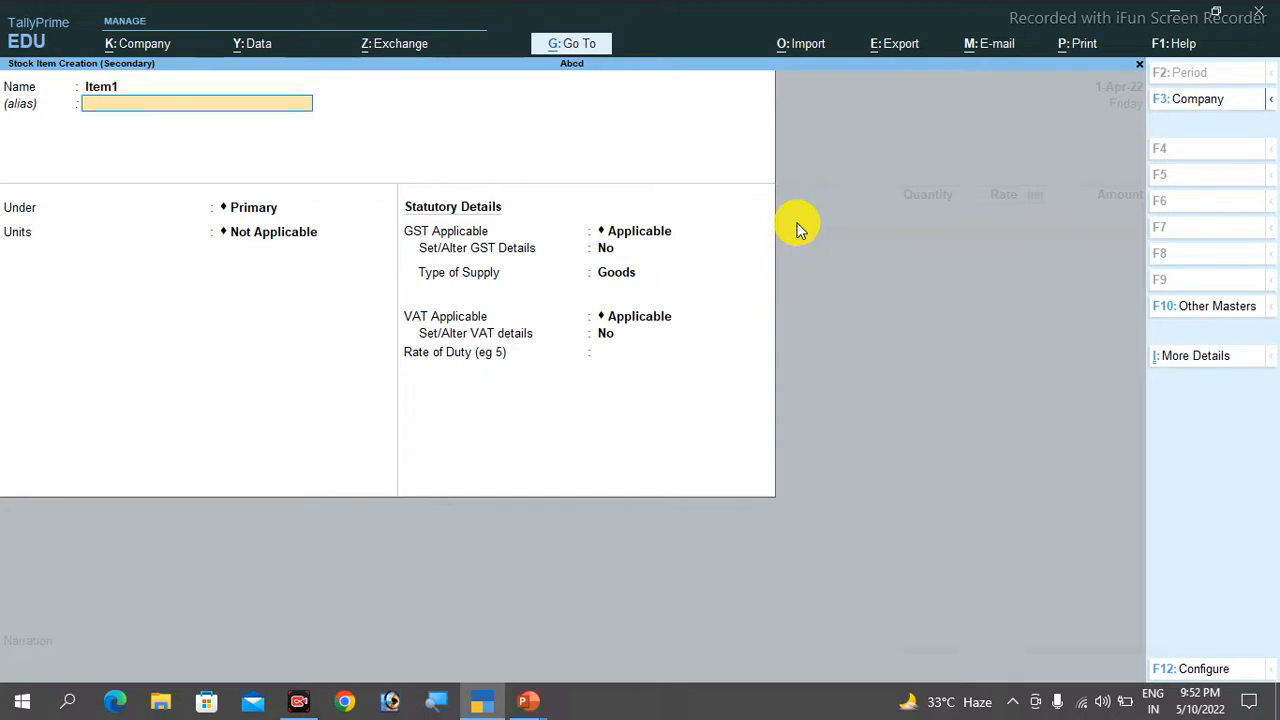
key(Return)
key(Return)
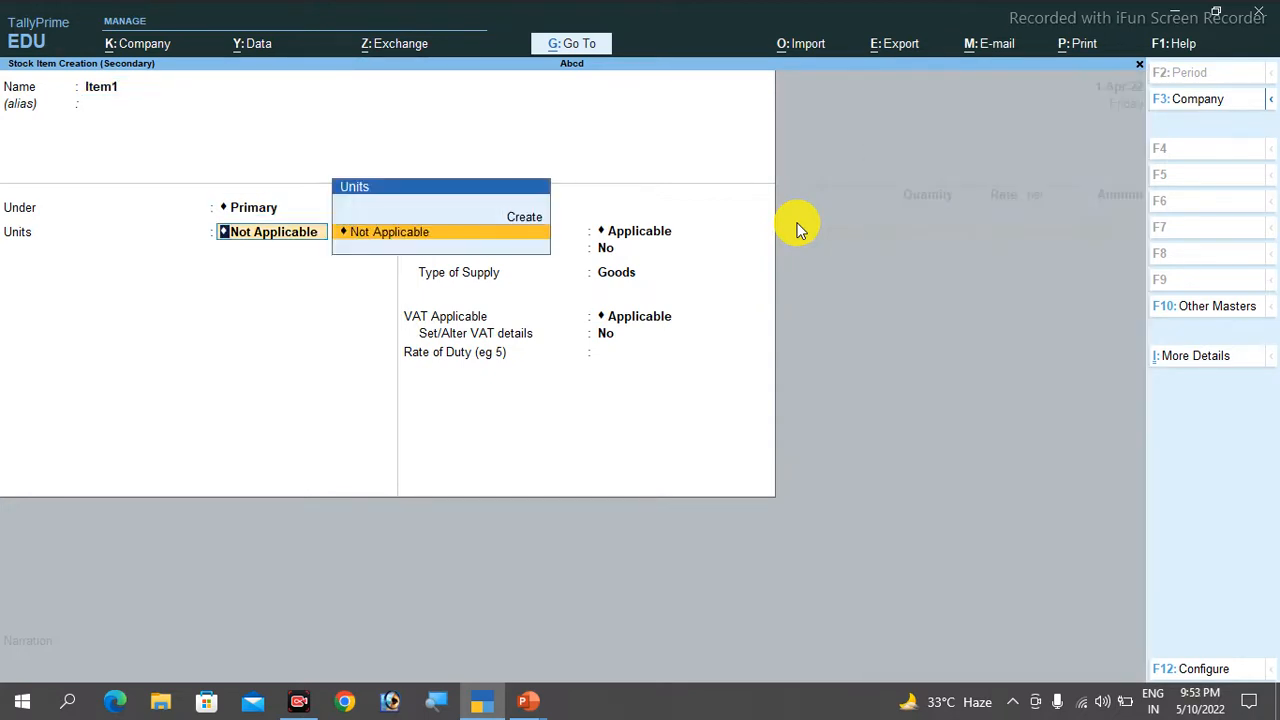
- Create a simple unit with symbol LTR and formal name Litre as the unit for Item1
key(Up)
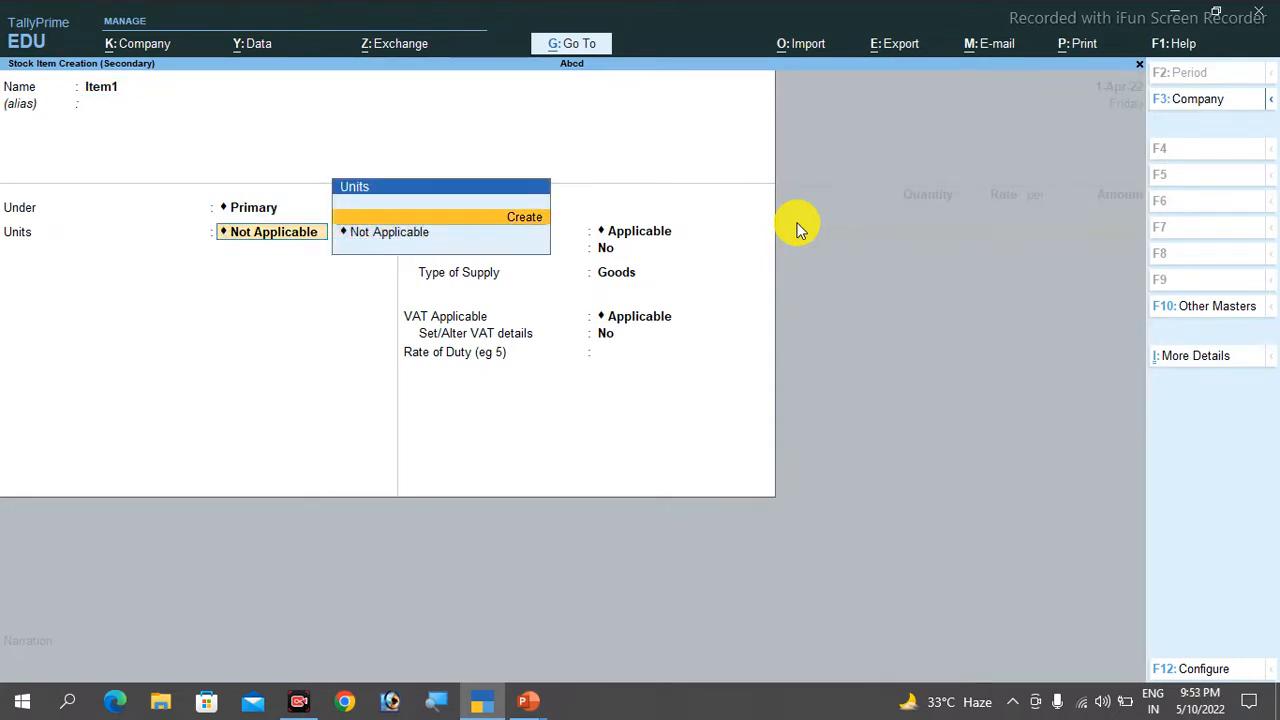
key(Return)
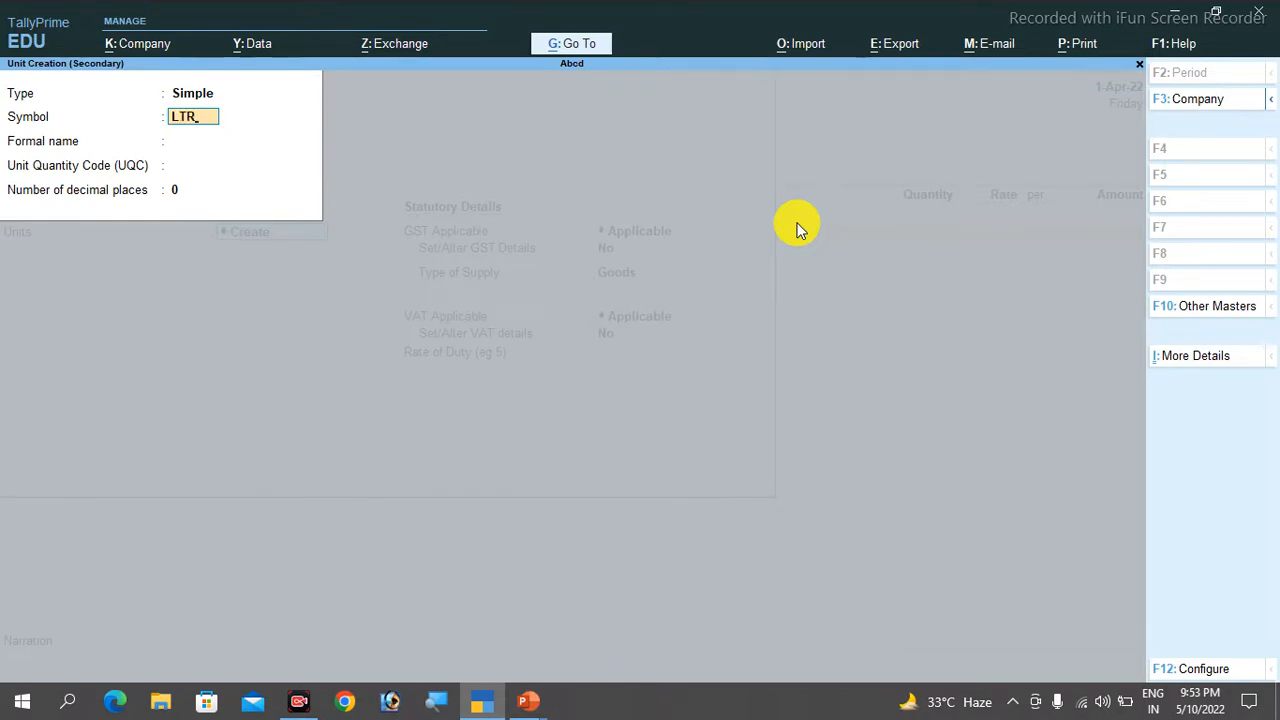
key(Return)
text(Litre)
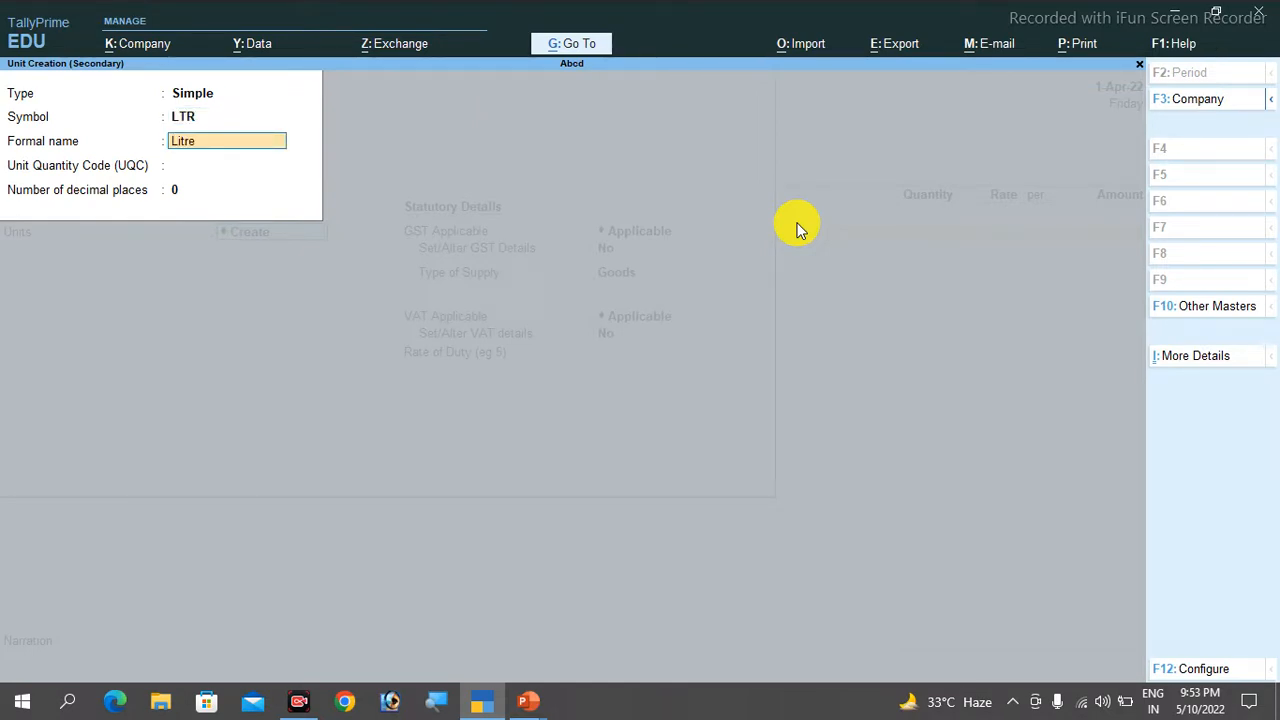
key(Return)
key(ctrl+a)
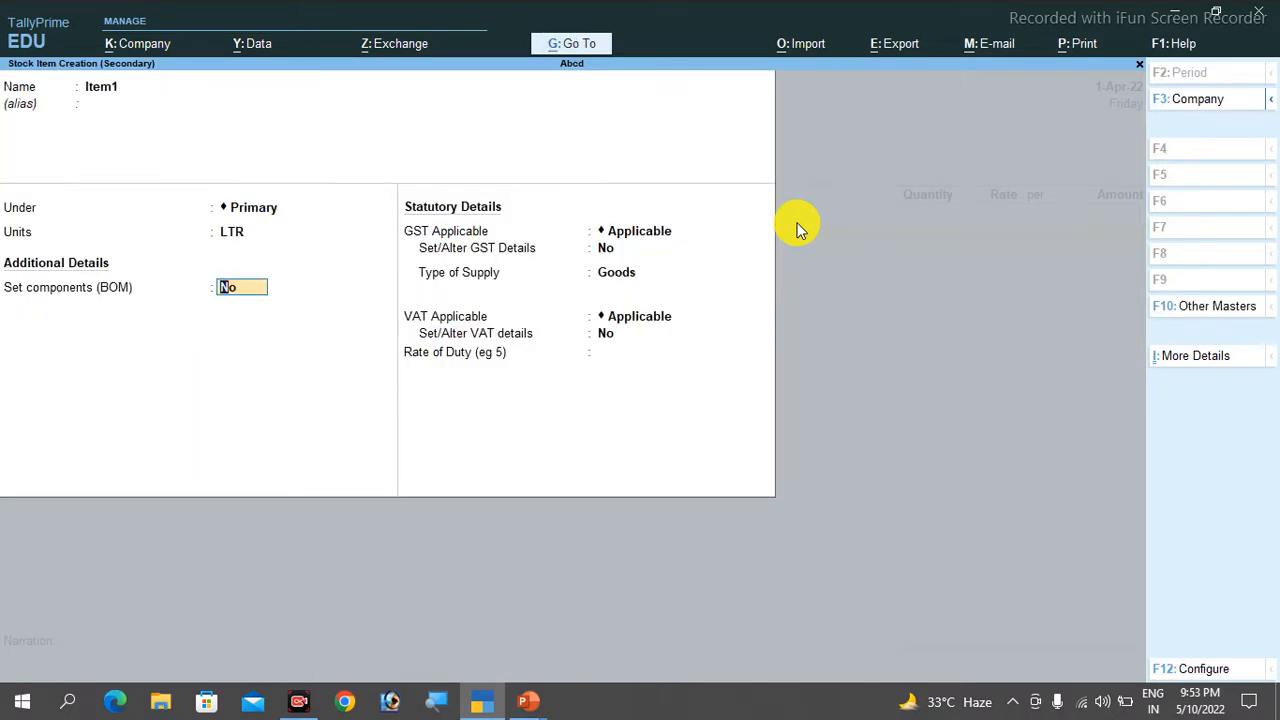
- Leave Item1 without components, set GST to Not Applicable, and keep VAT as Applicable
key(Return)
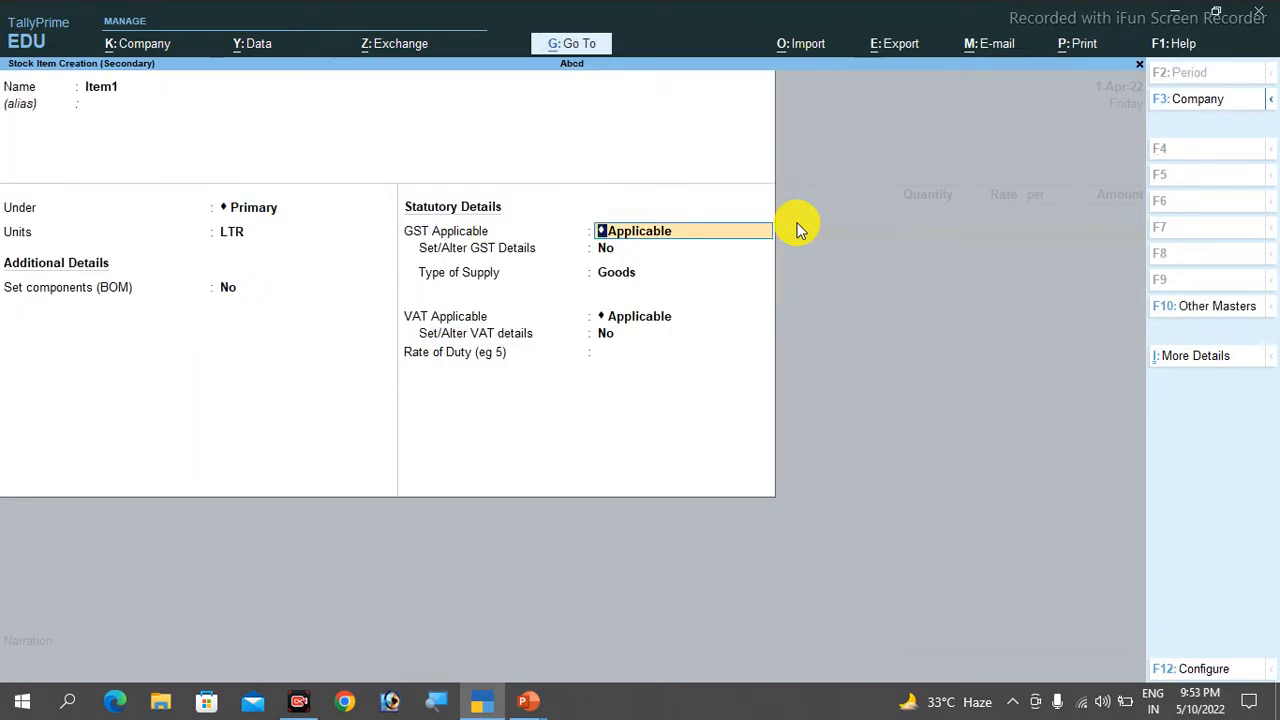
key(BackSpace)
key(Down)
key(Return)
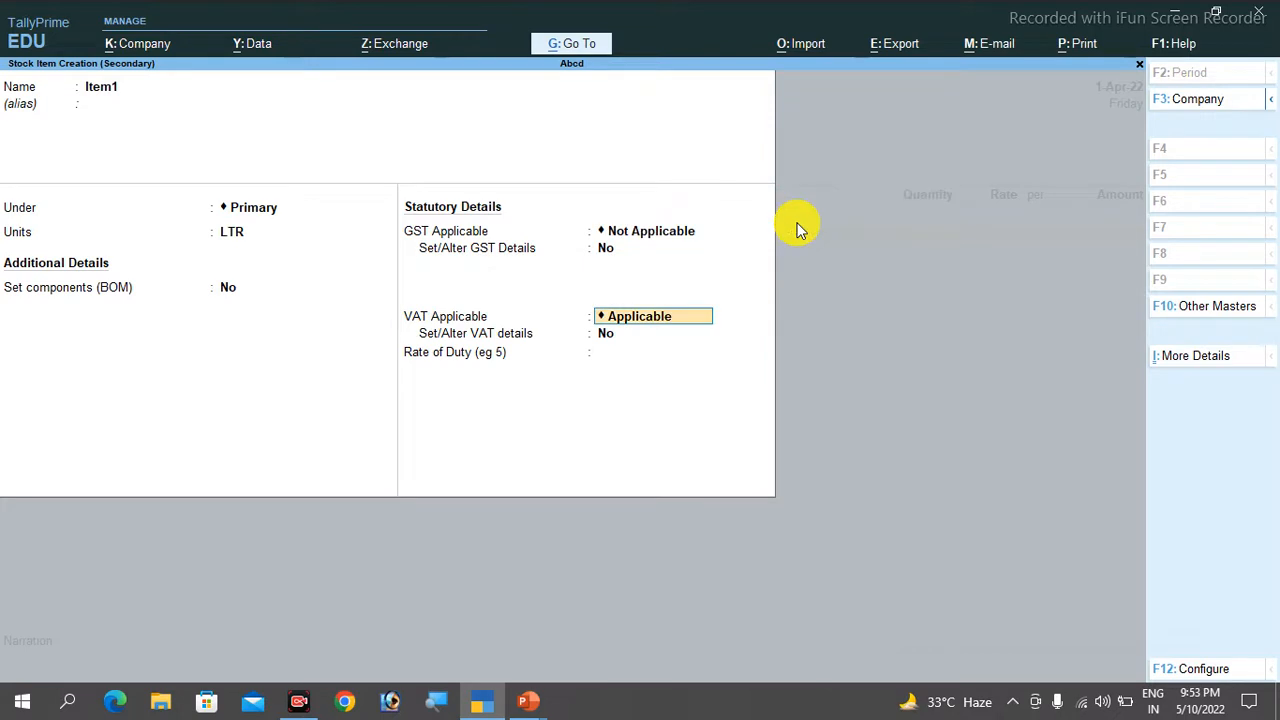
key(BackSpace)
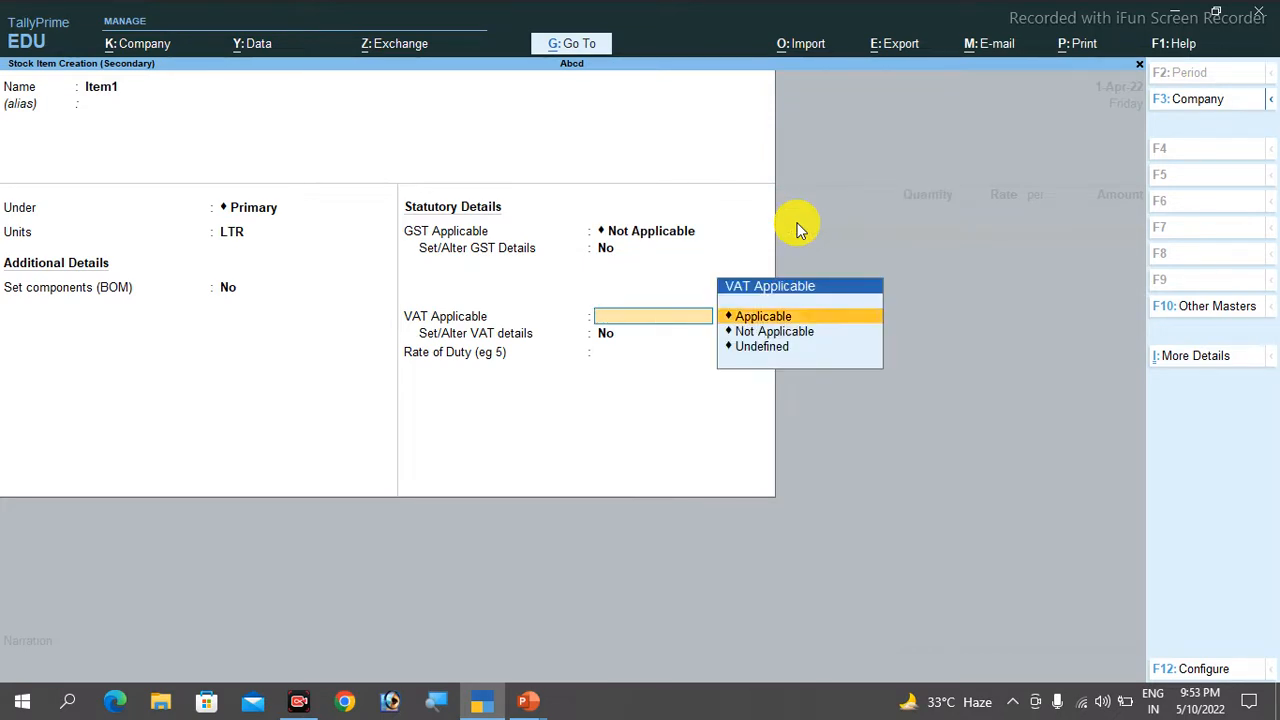
key(Return)
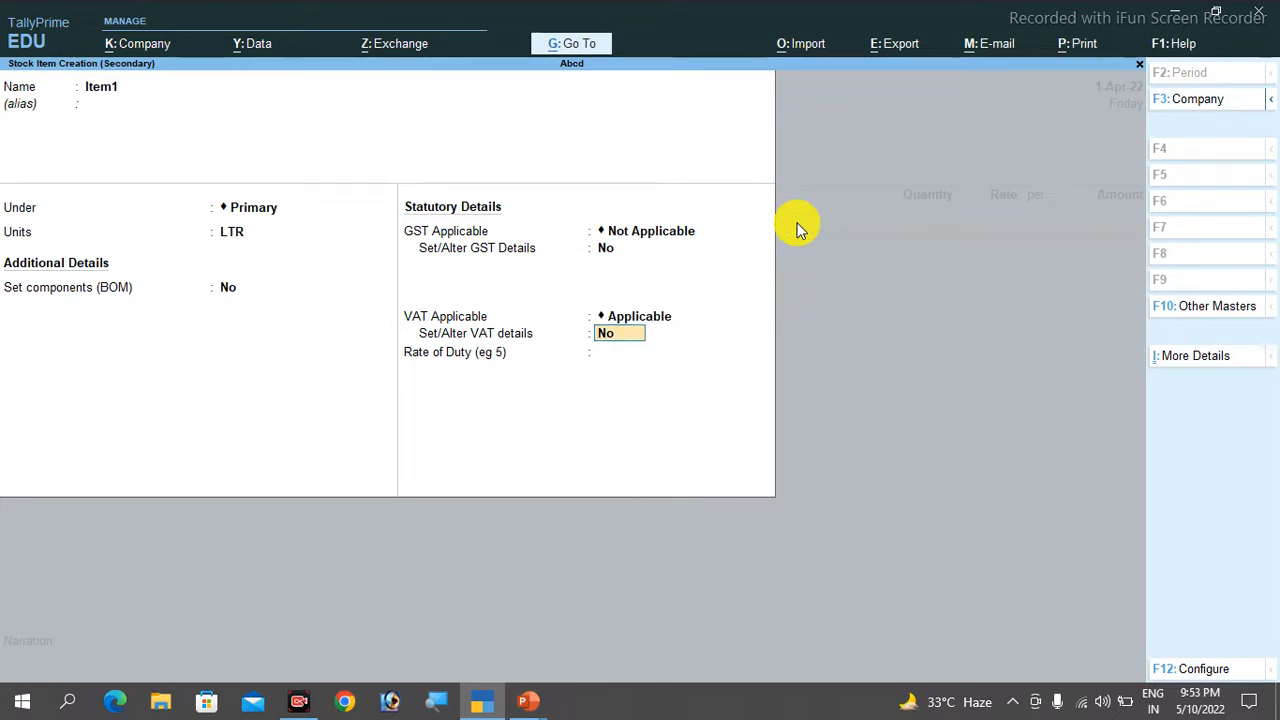
- Set Item1's VAT rate to 12.50 % with tax type Taxable, applicable from 1-Apr-22, and save the stock item
text(y)
key(Return)
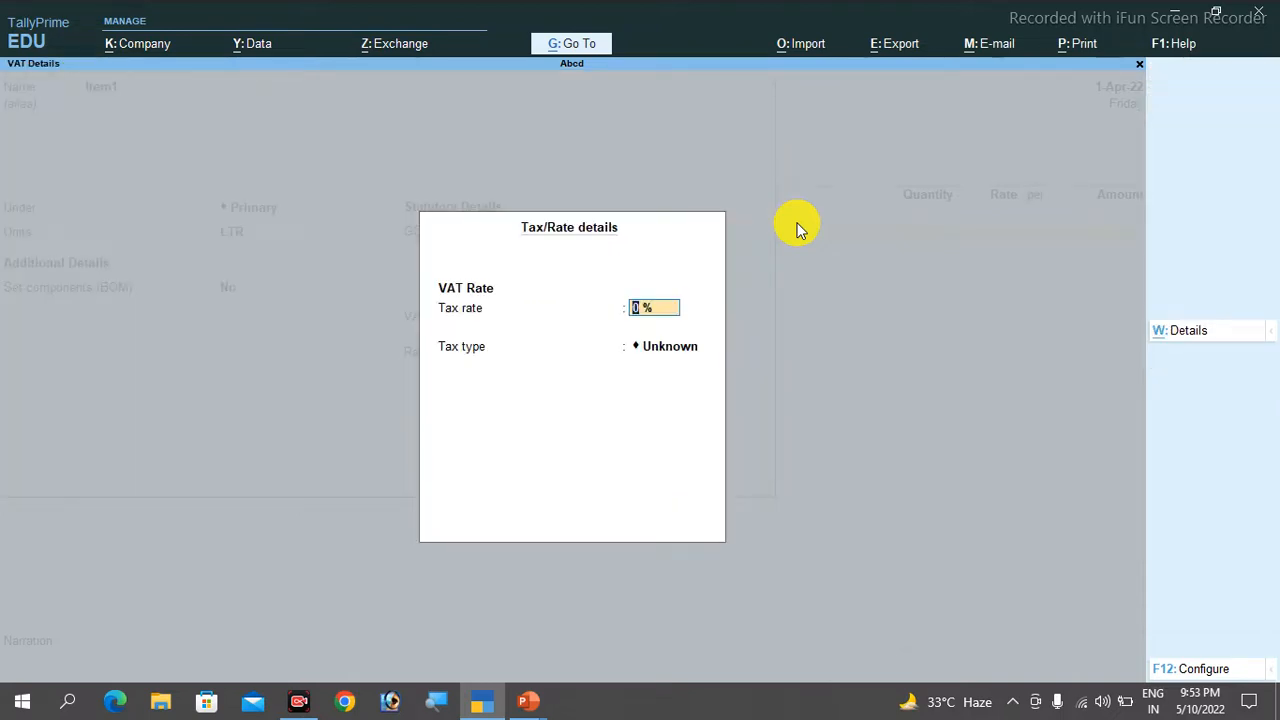
text(12)
key(Return)
key(Return)
key(BackSpace)
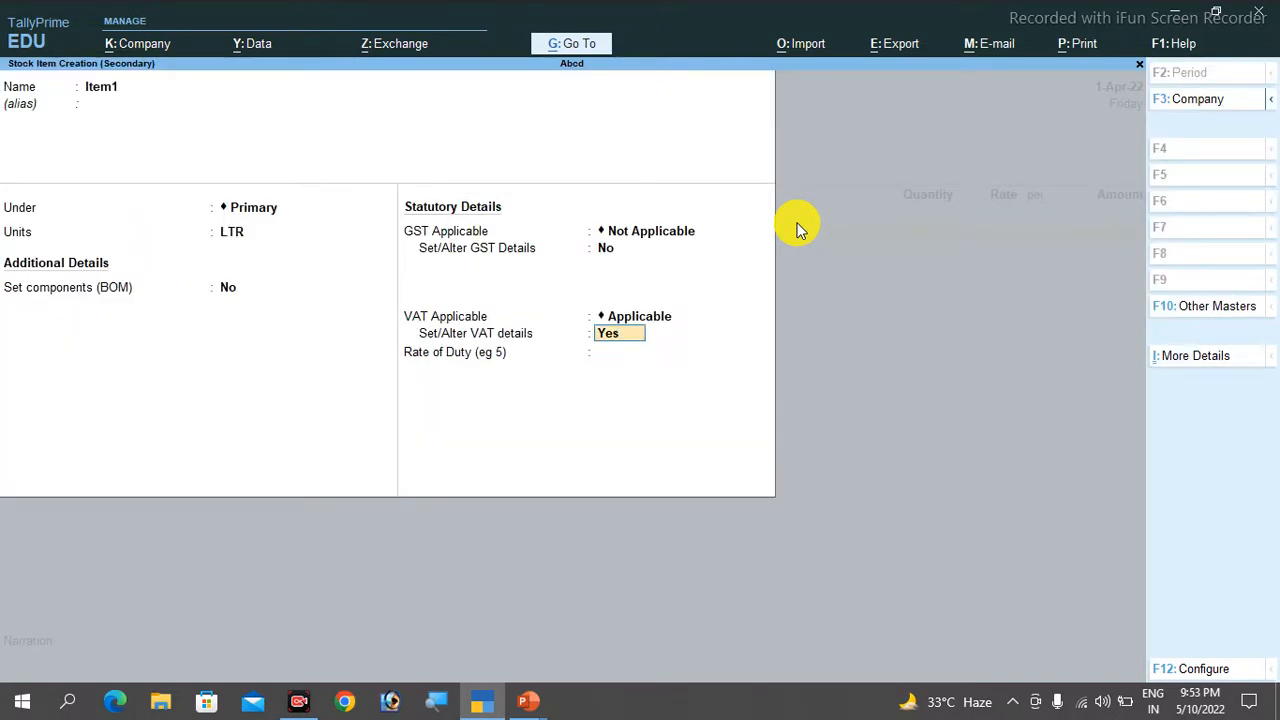
key(Return)
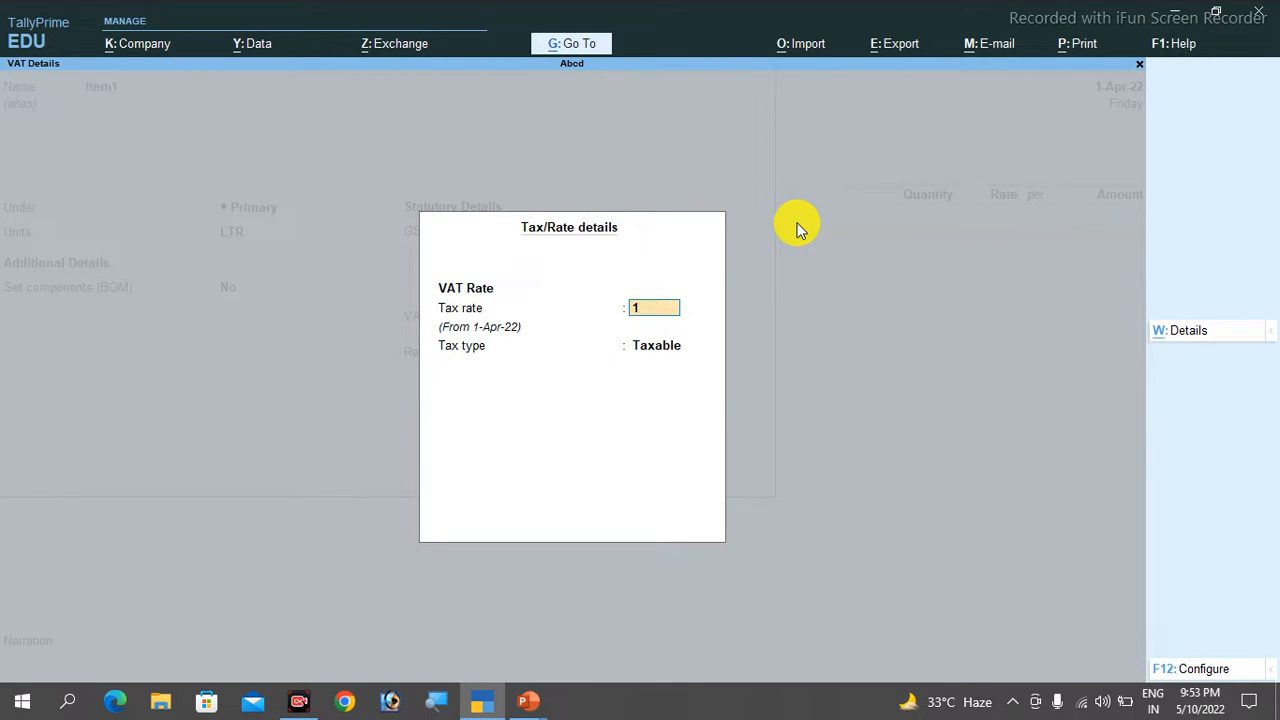
key(Return)
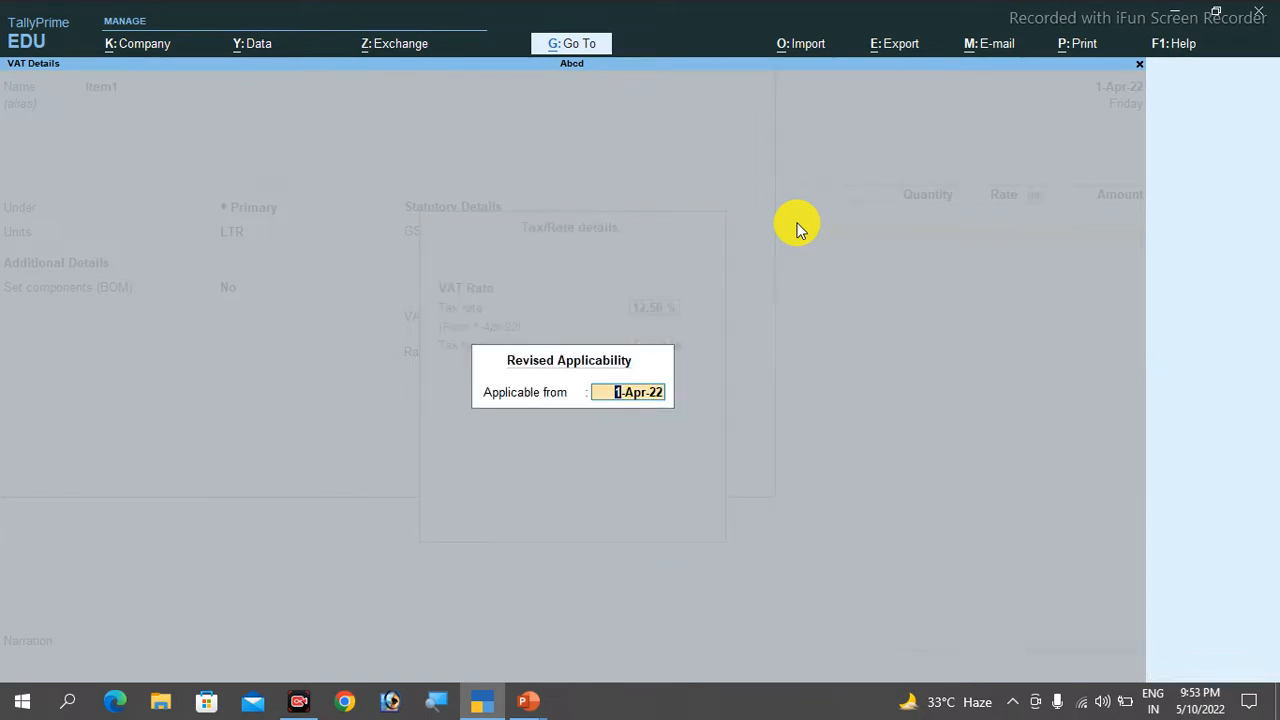
key(Return)
key(ctrl+a)
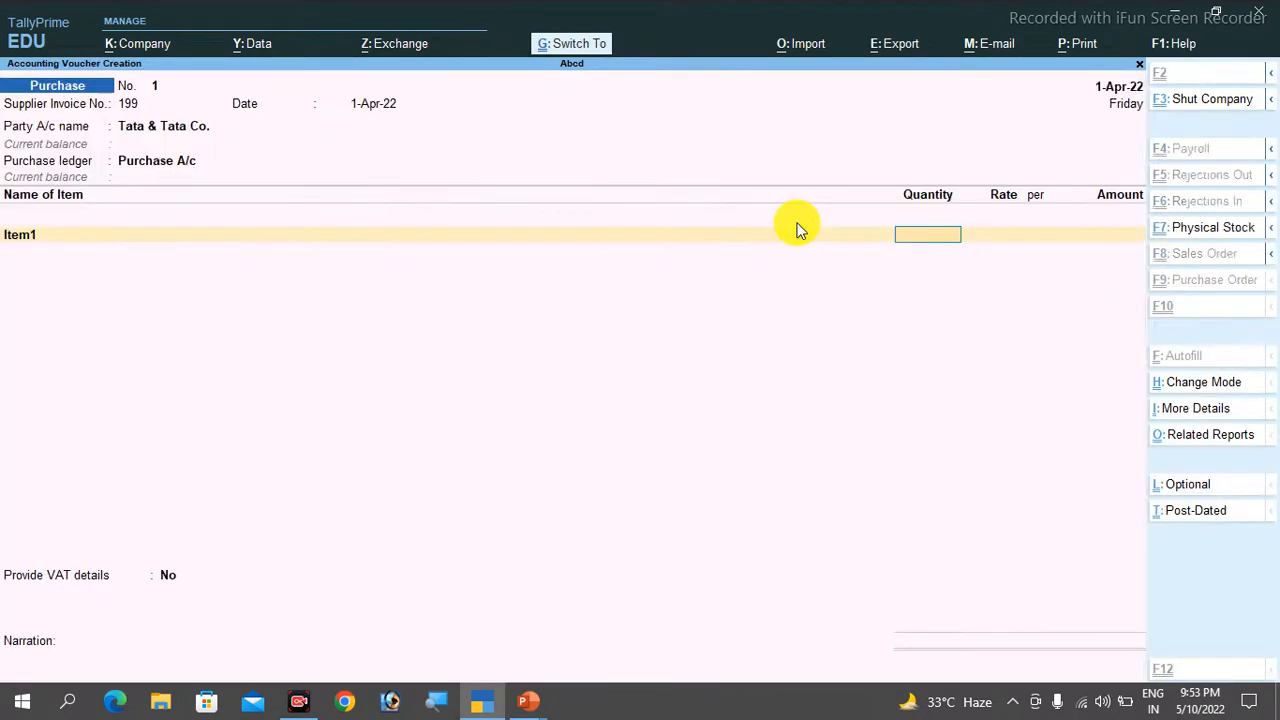
- Enter 5,000 LTR of Item1 at a rate of 80.00 per LTR on the purchase voucher
text(5000)
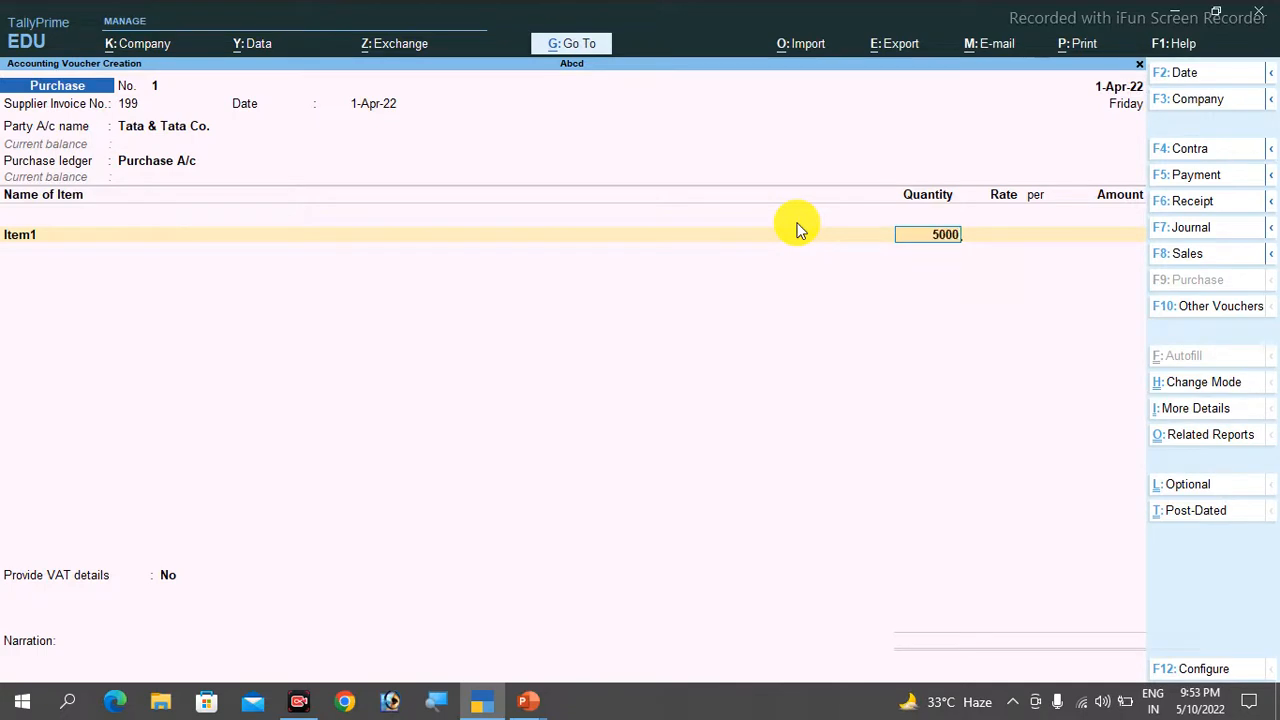
key(Return)
text(8)
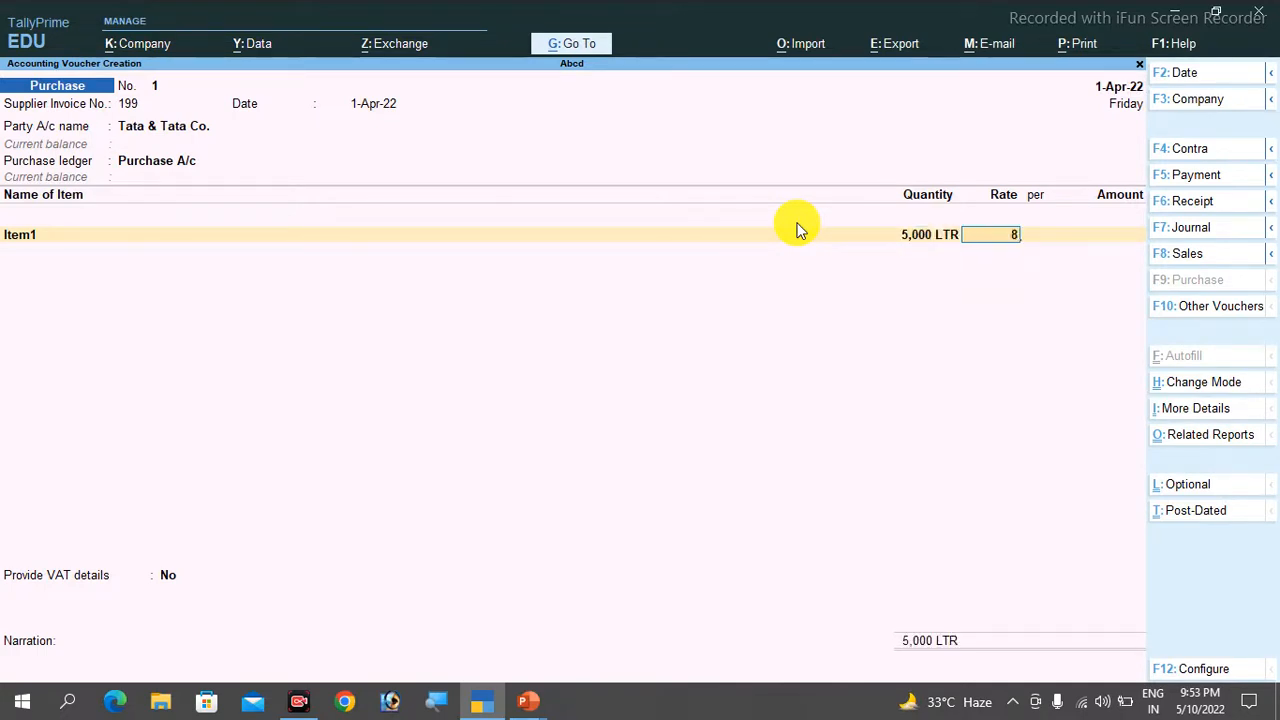
key(Return)
key(Return)
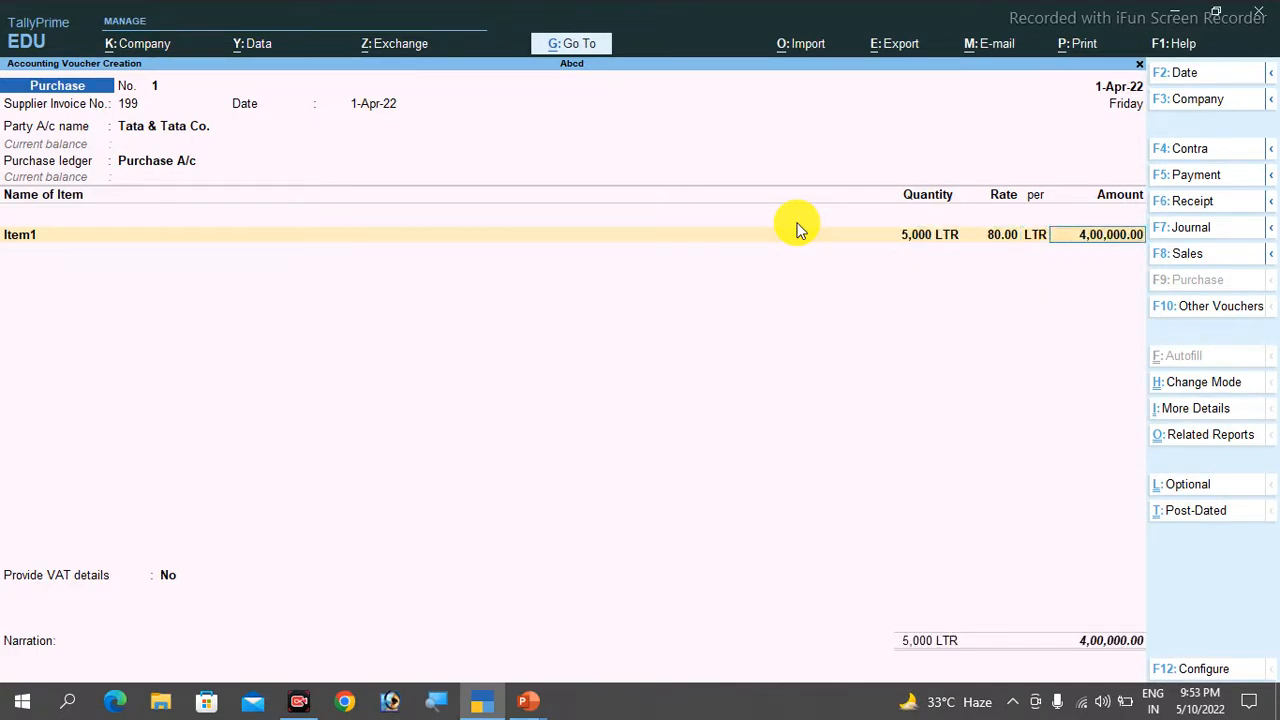
key(Return)
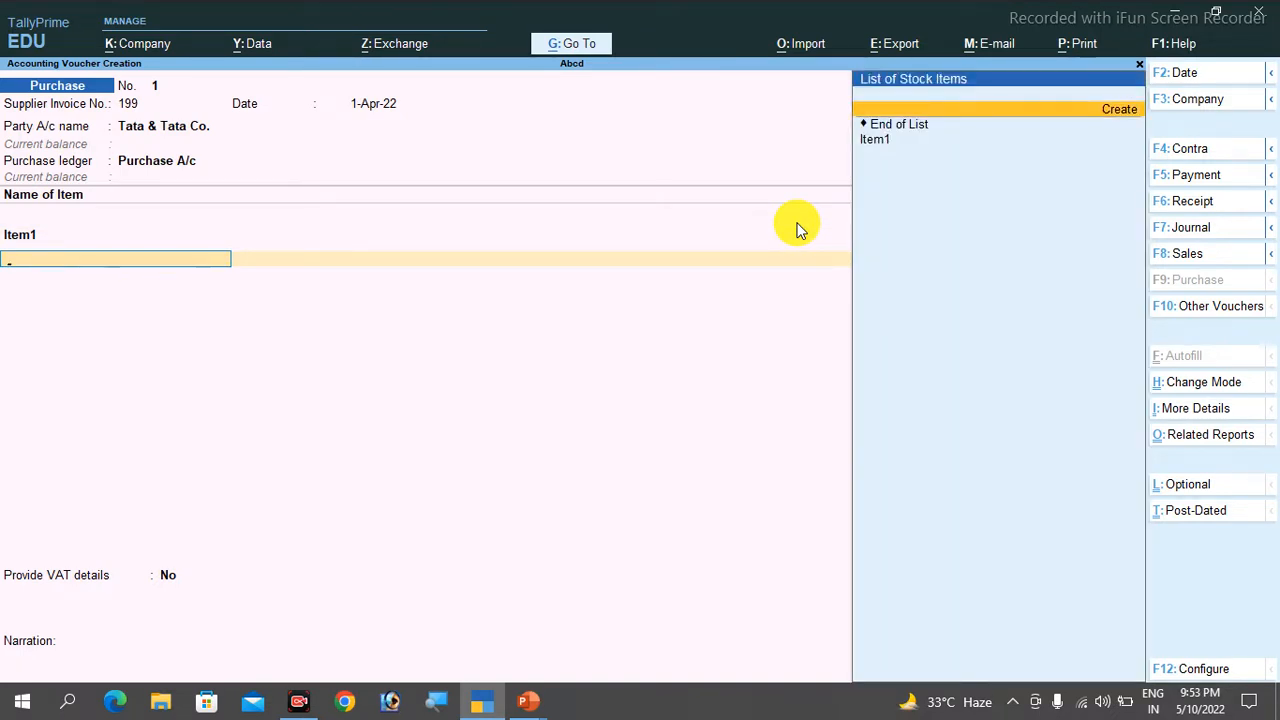
- Start a new stock item named Item2 from the purchase voucher's next item line, without an alias
key(Return)
text(It)
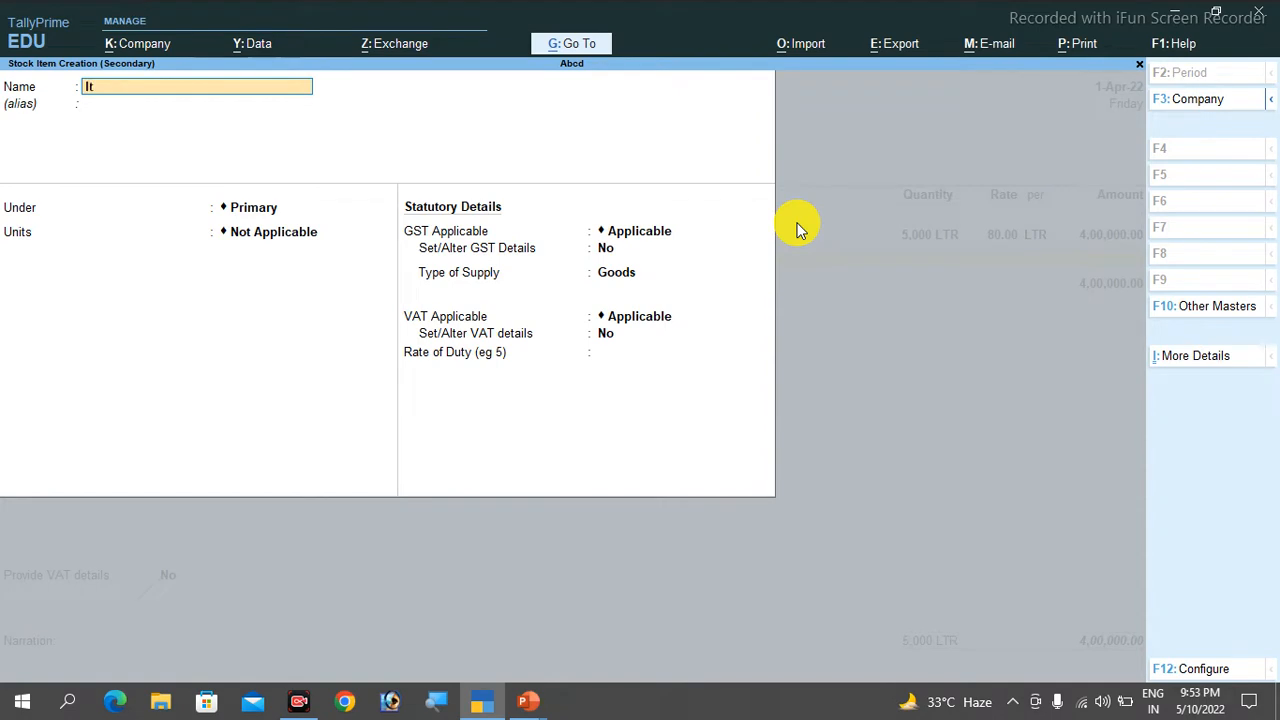
key(Return)
key(Return)
key(Return)
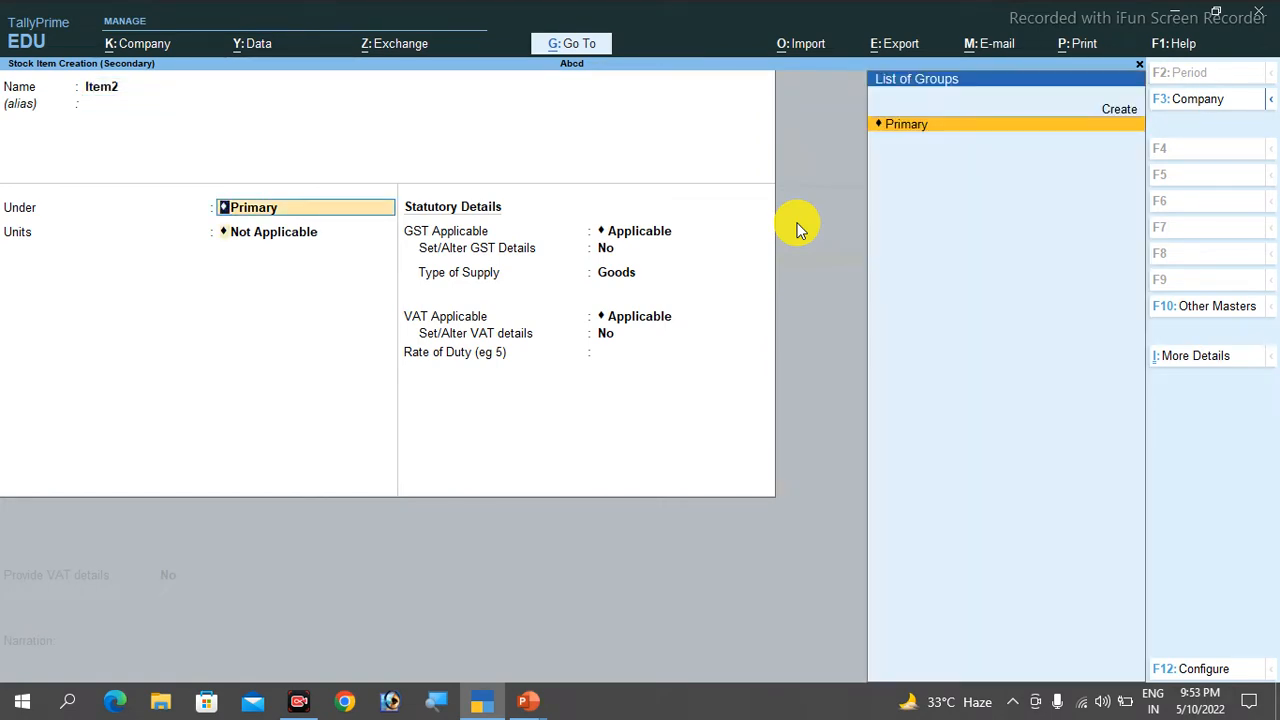
- Keep Item2 under Primary and create a simple unit with symbol PCS and formal name Piece as its unit
key(Up)
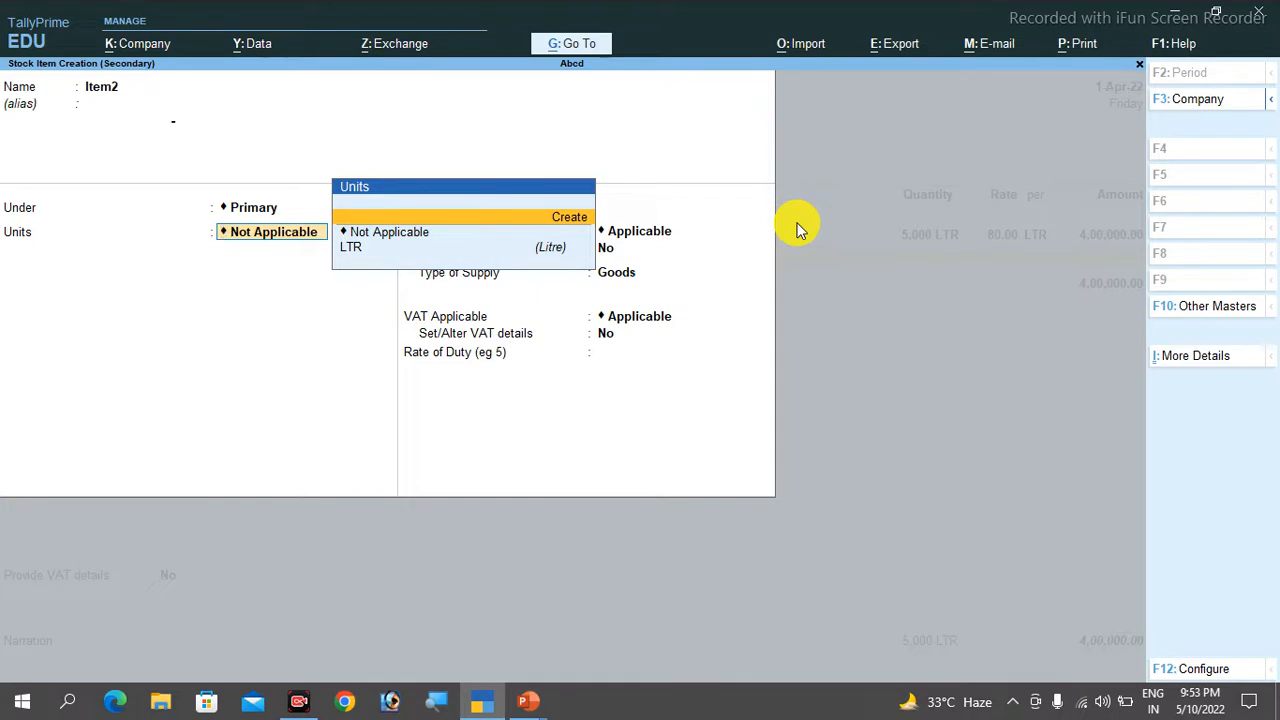
key(Return)
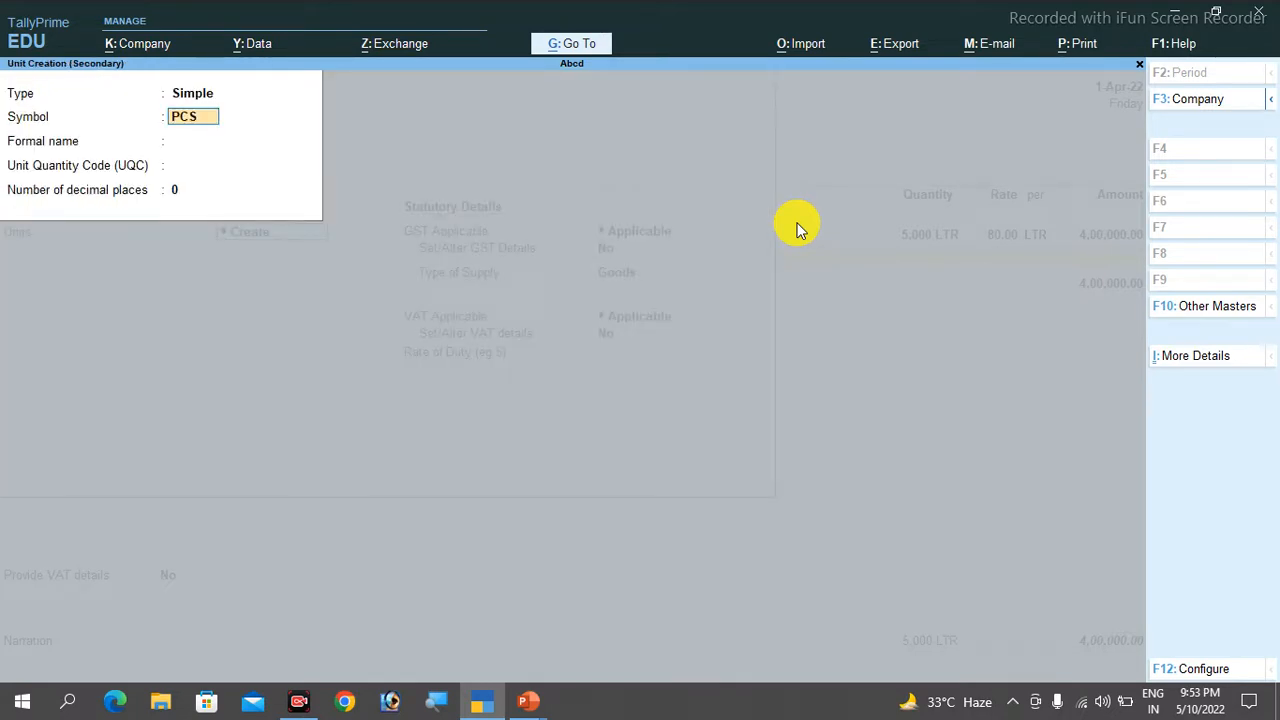
key(Return)
text(Piece)
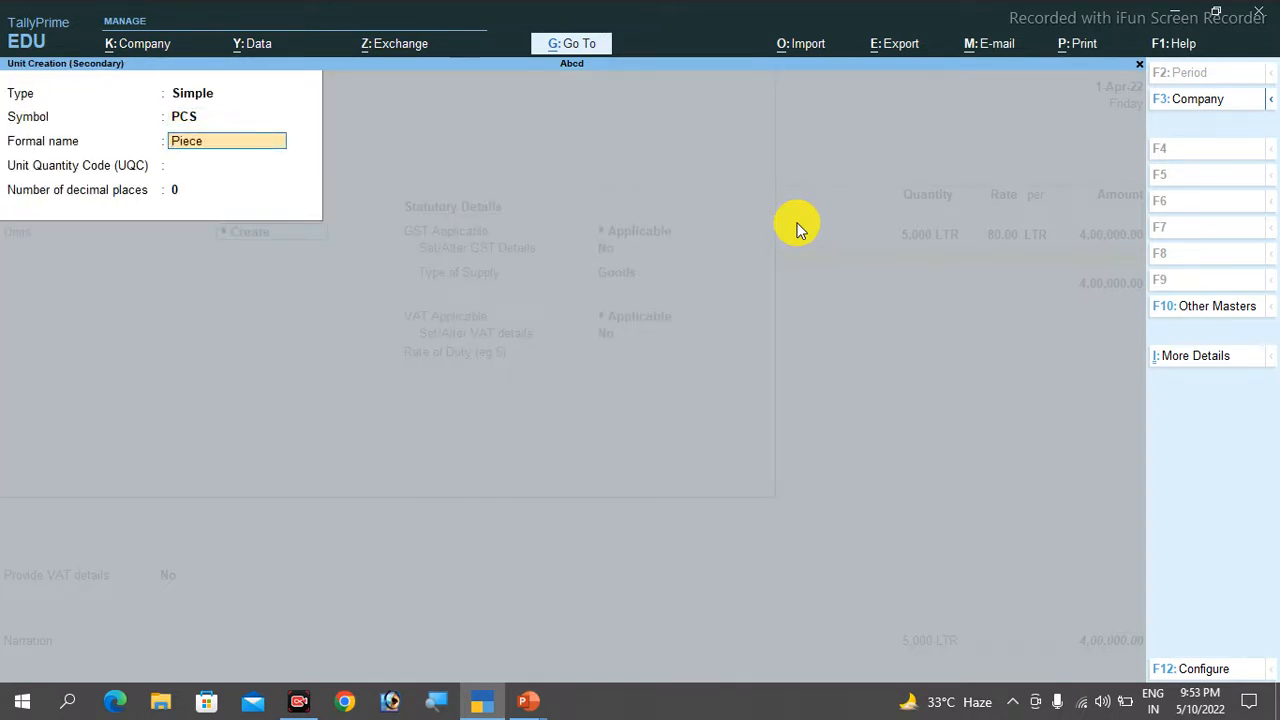
key(Return)
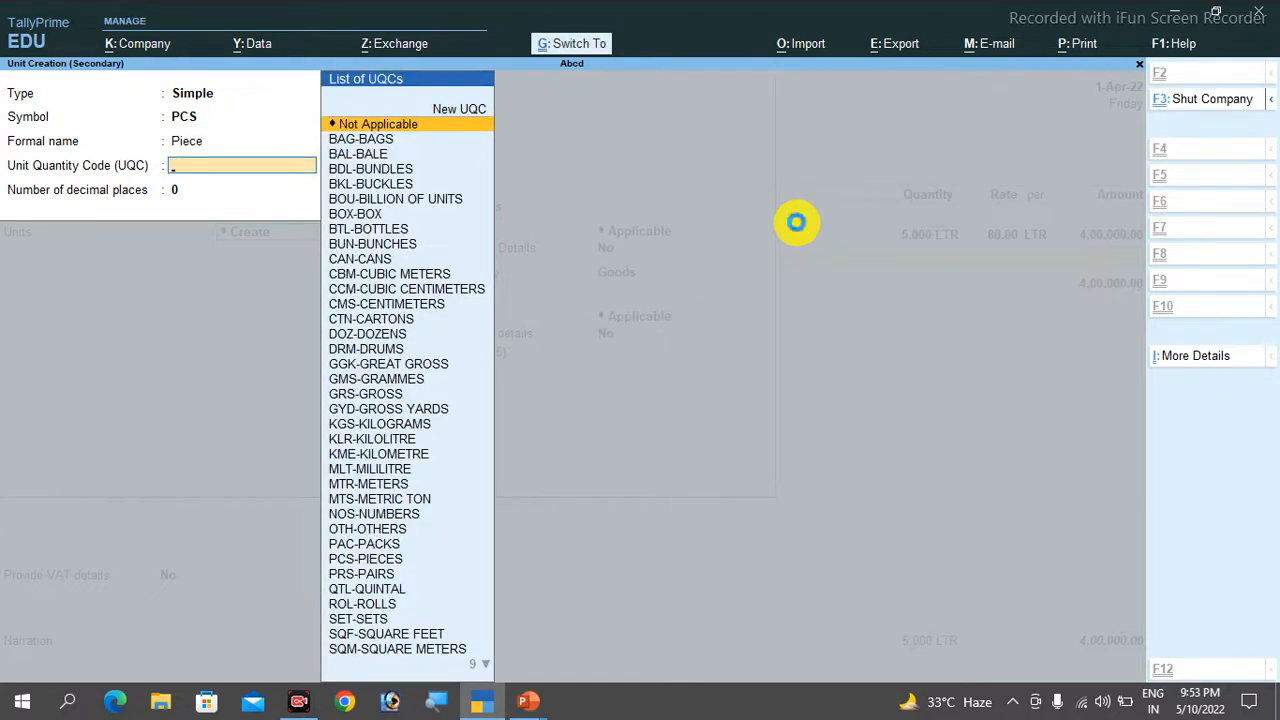
key(ctrl+a)
- Leave Item2 without components, set its GST to Not Applicable, and keep VAT as Applicable
key(Return)
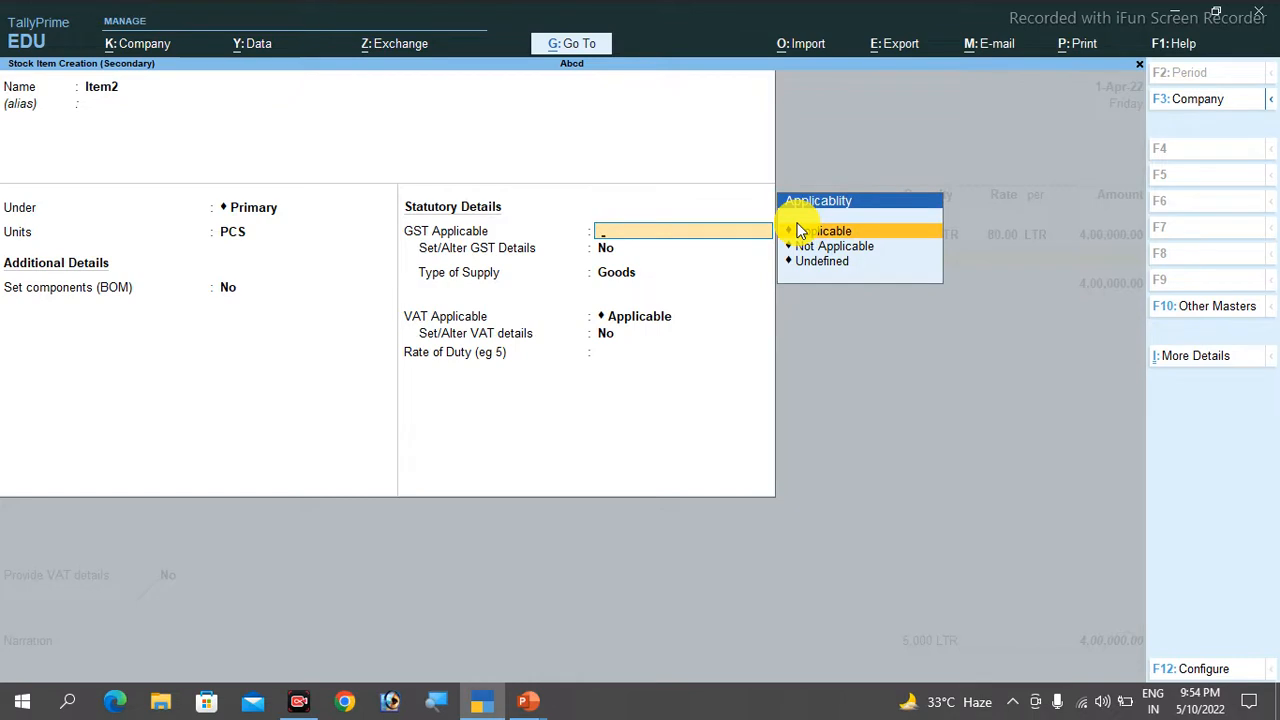
key(Down)
key(Return)
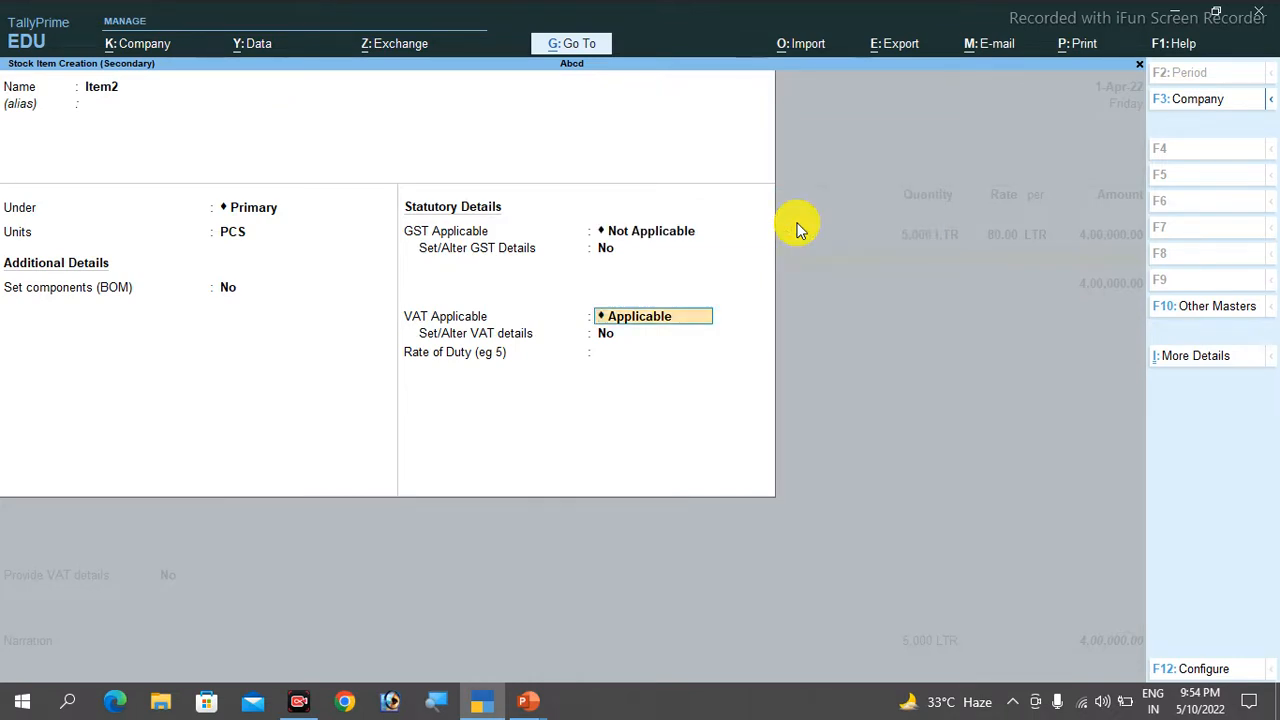
key(Return)
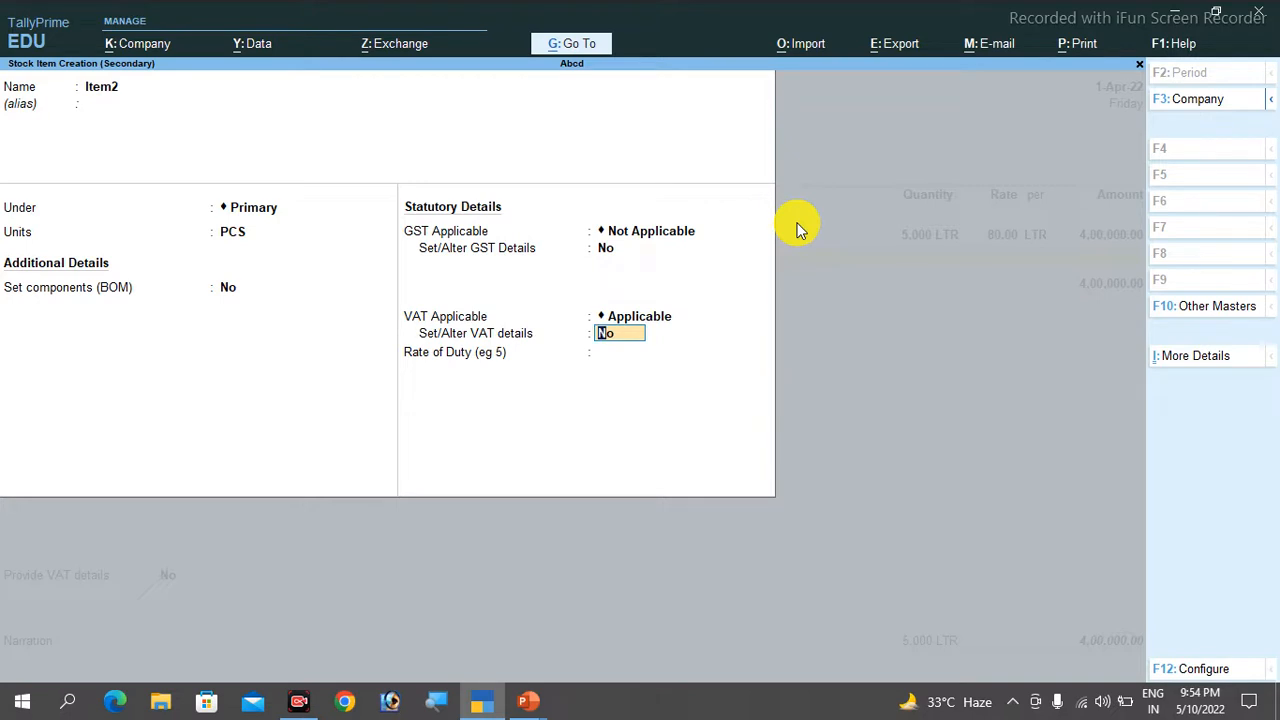
- Set Item2's VAT rate to 9 % in its VAT details and save the stock item
text(y)
key(Return)
text(9)
key(Return)
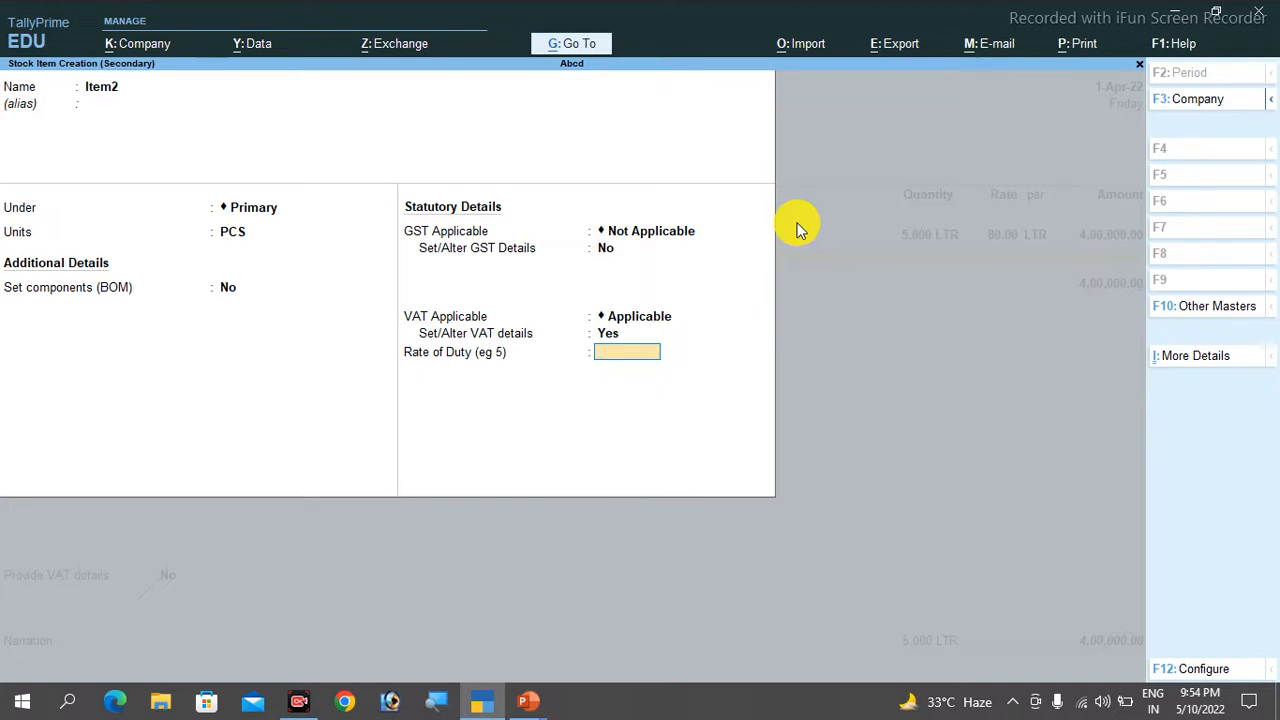
key(ctrl+a)
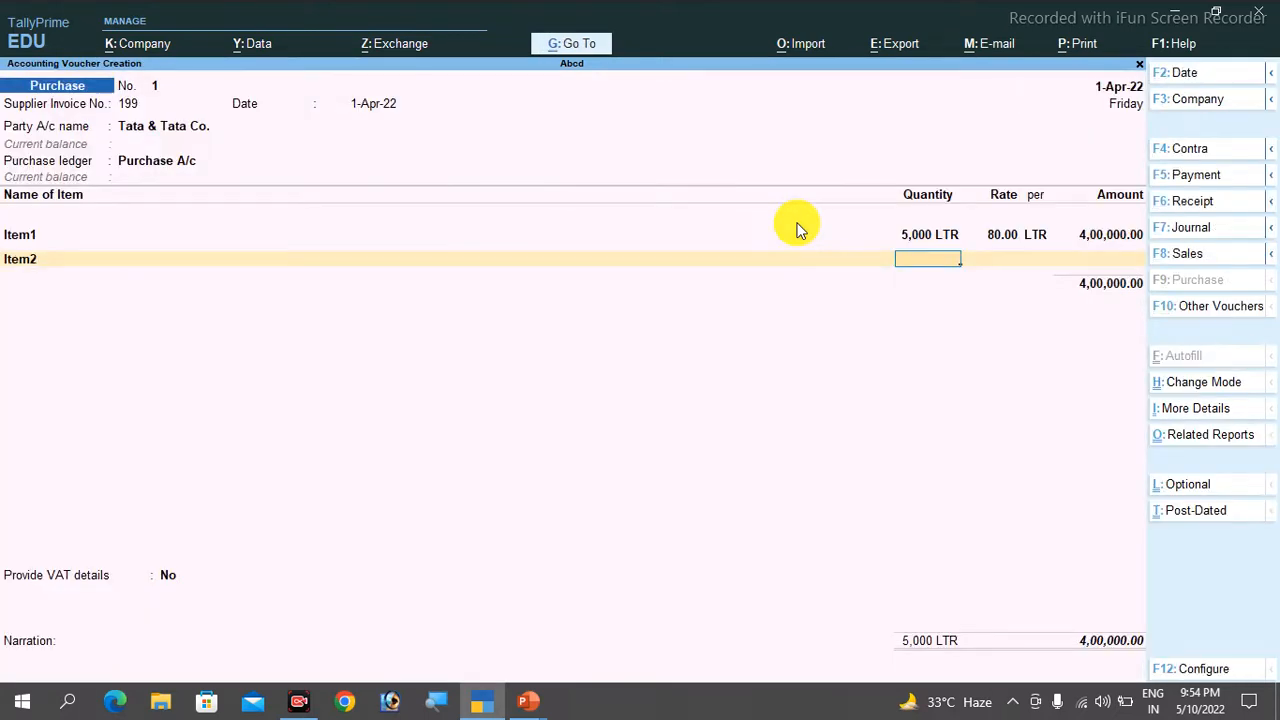
- Enter 4,000 PCS of Item2 at a rate of 20.00 per PCS on the purchase voucher
text(4000)
key(Return)
text(20)
key(Return)
key(Return)
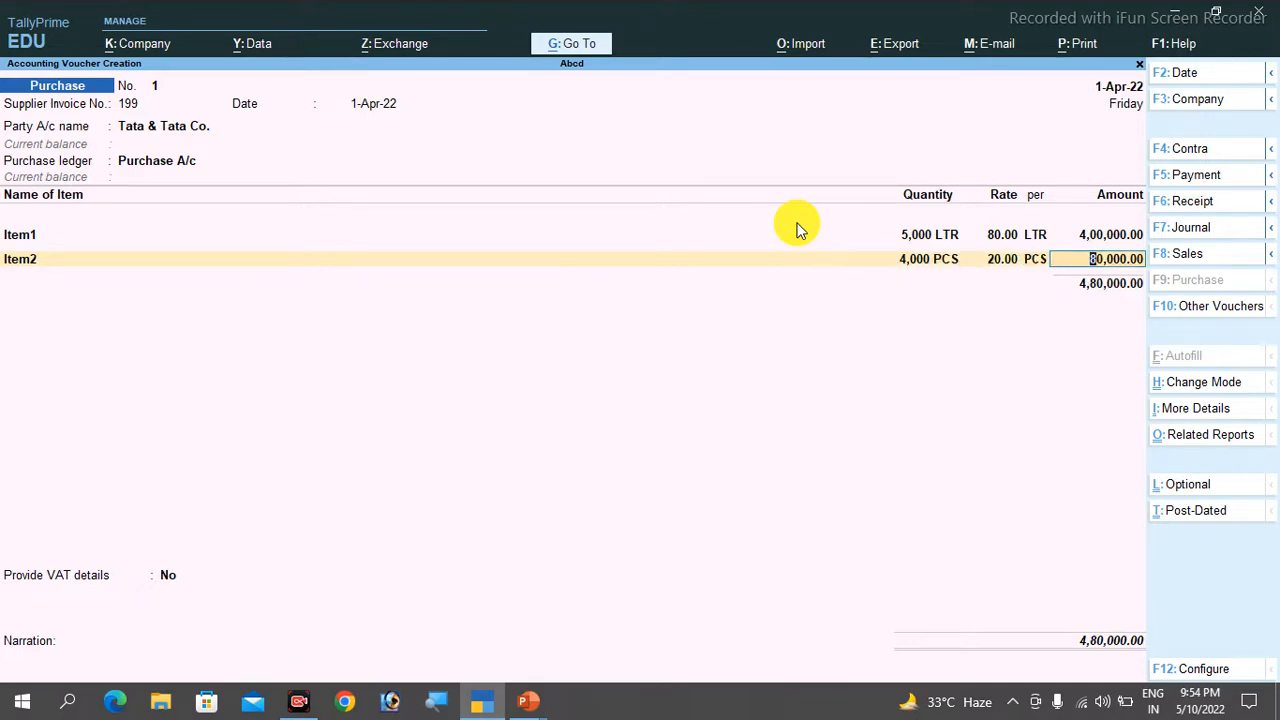
key(Return)
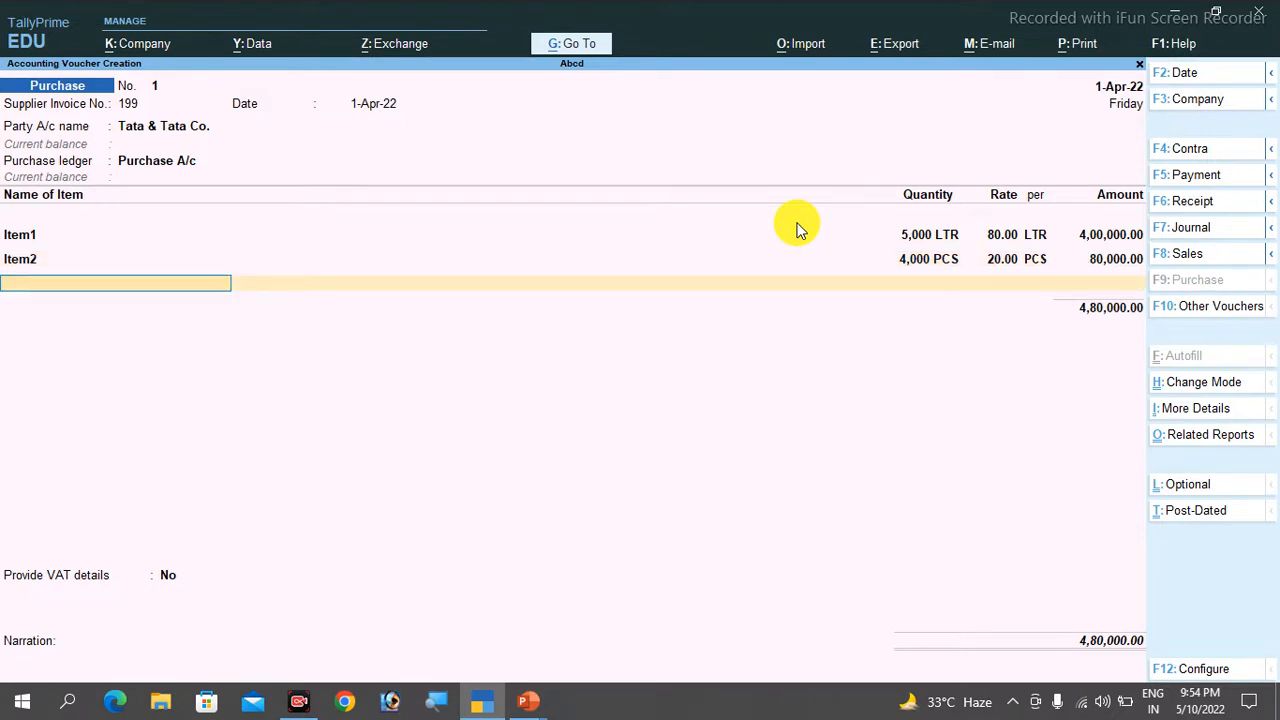
- End the voucher's item list and start a new ledger named CST under Duties & Taxes
key(Return)
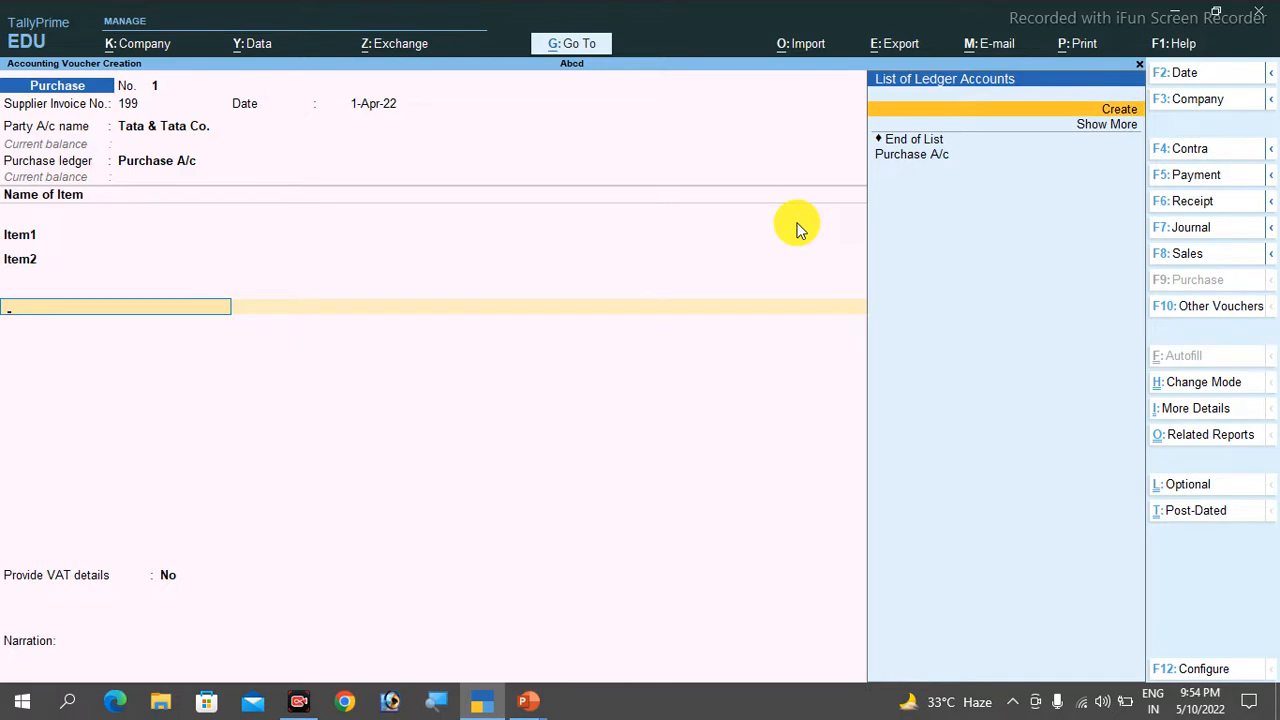
key(alt+c)
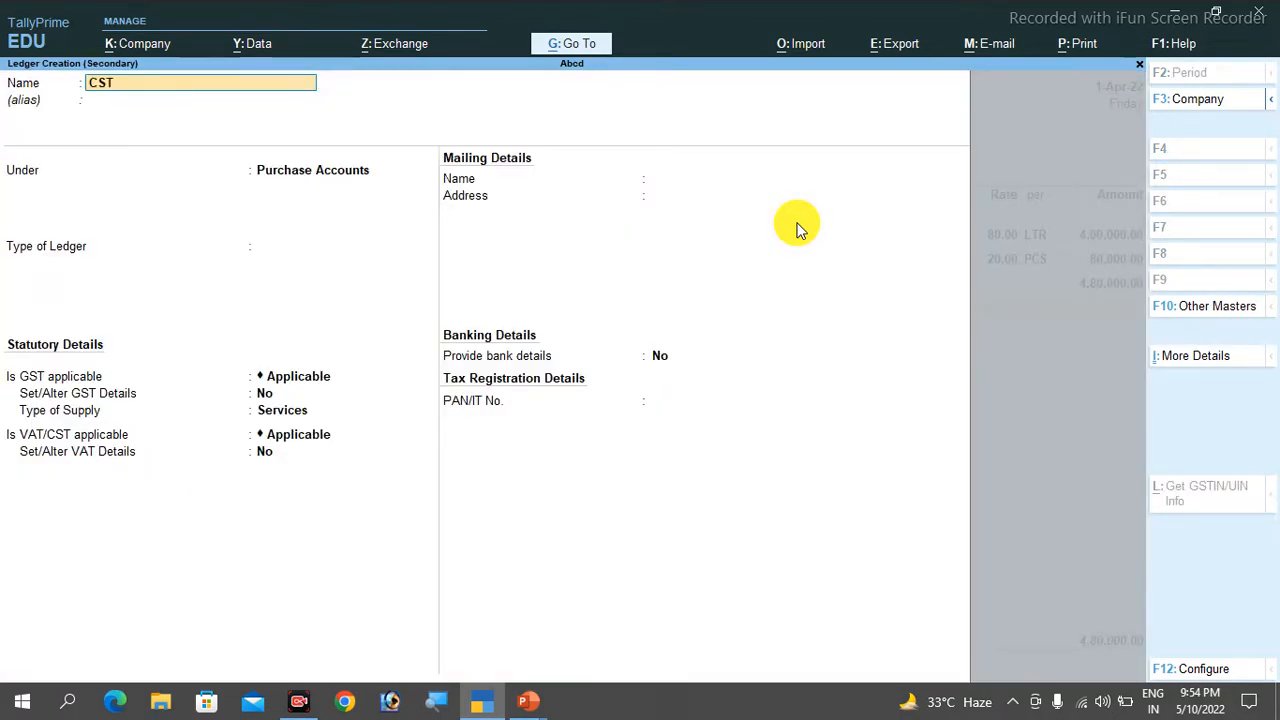
key(Return)
key(Return)
text(Du)
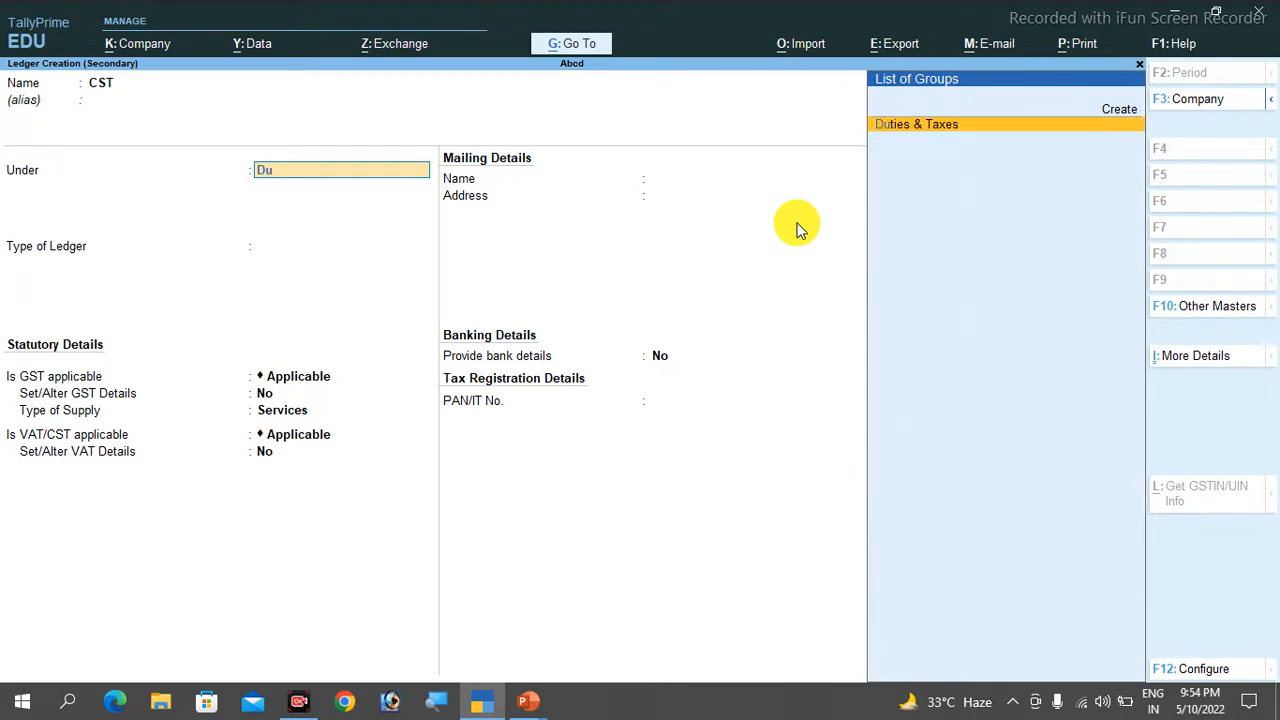
key(Return)
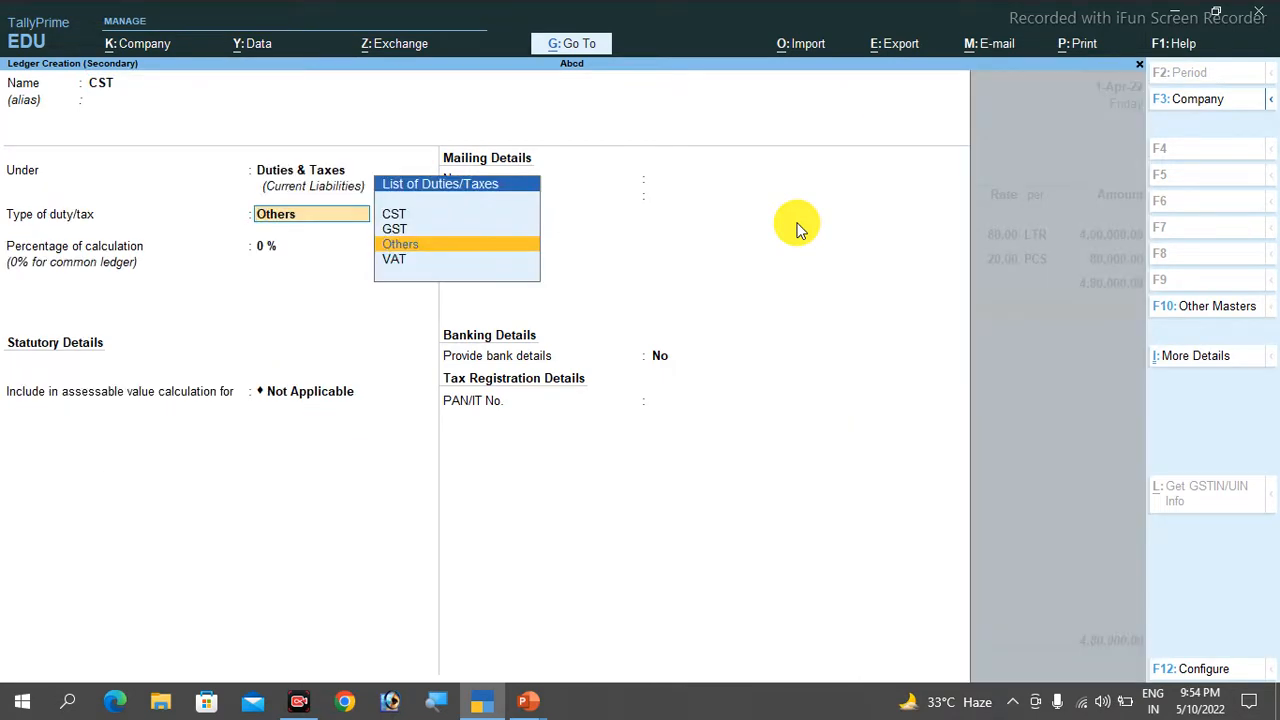
- Set the ledger's type of duty/tax to CST, keep 0 % calculation with rounding Not Applicable, and save it
key(Up)
key(Down)
key(Down)
key(Up)
key(Up)
key(Up)
key(Return)
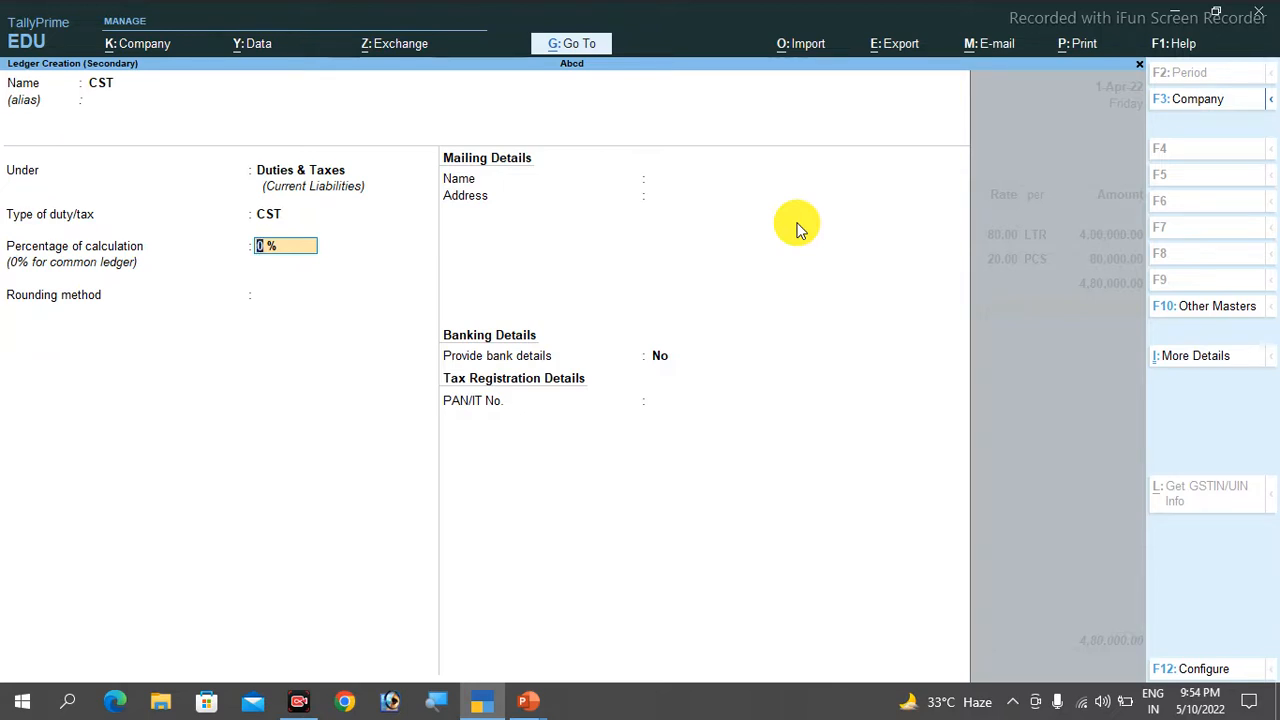
key(Return)
key(Return)
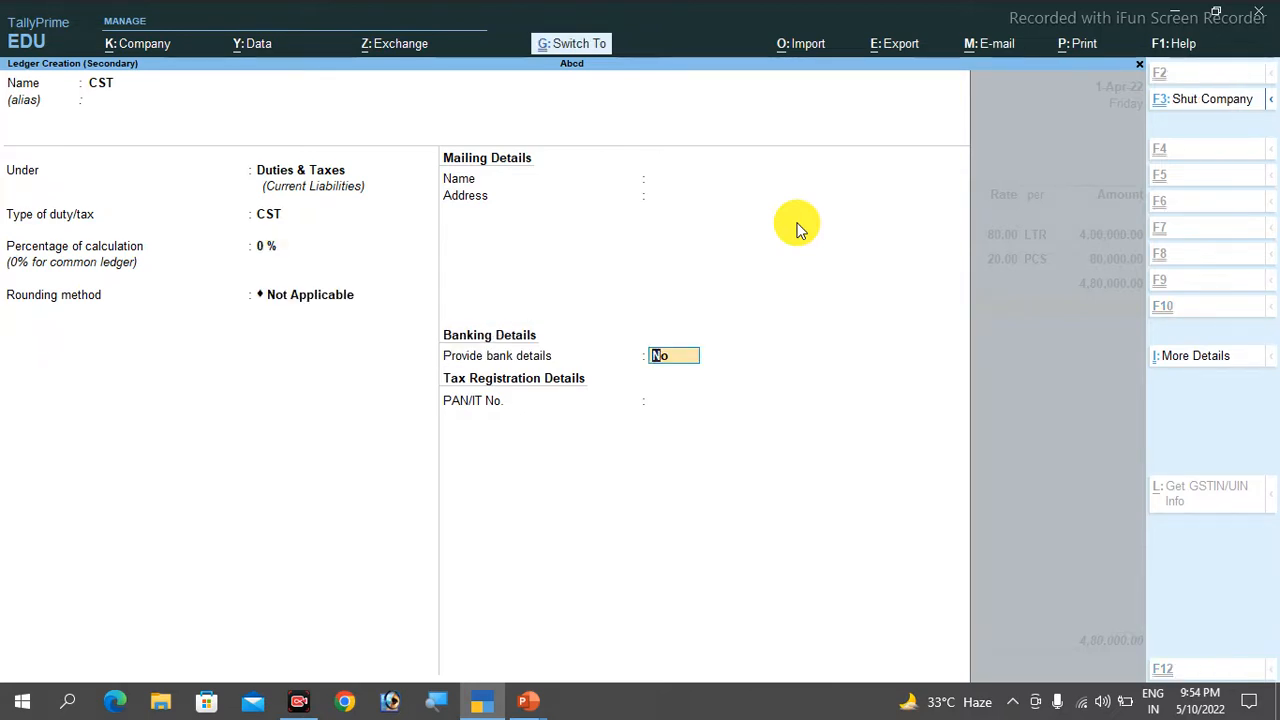
key(ctrl+a)
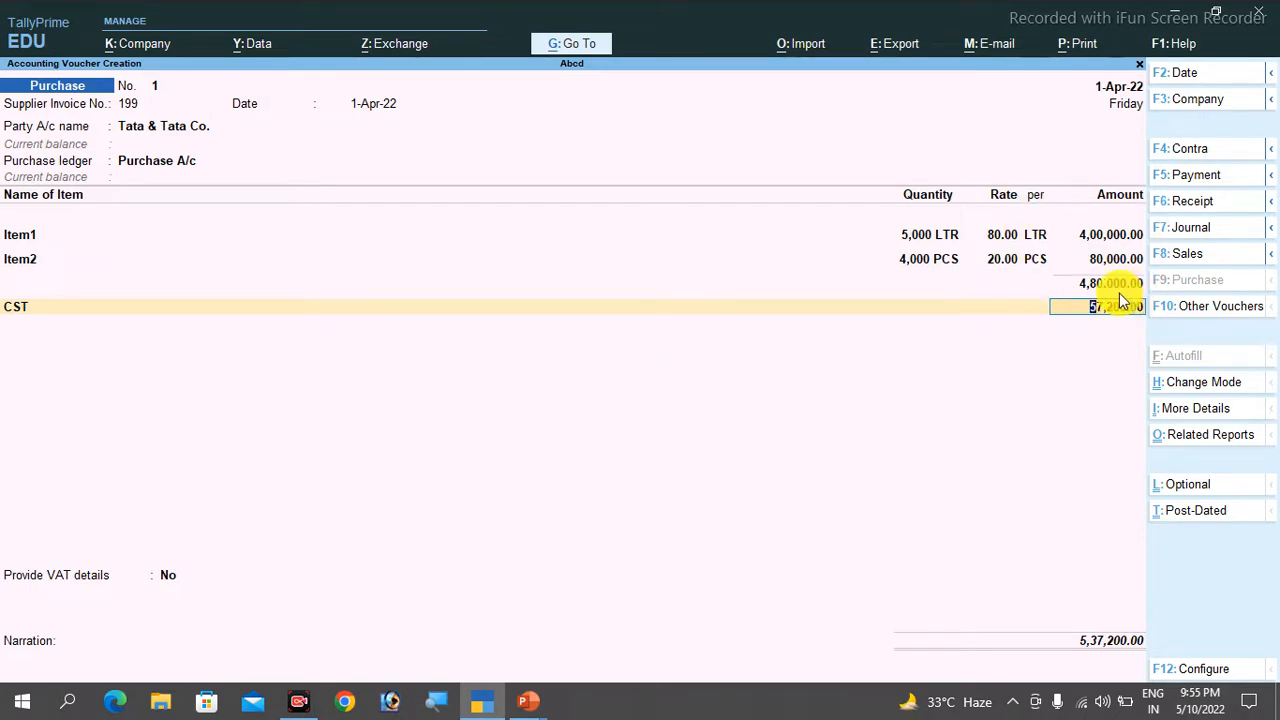
- Examine the VAT - Tax Analysis of the purchase voucher for the tax on each item, then return to the voucher
click(1188, 440)
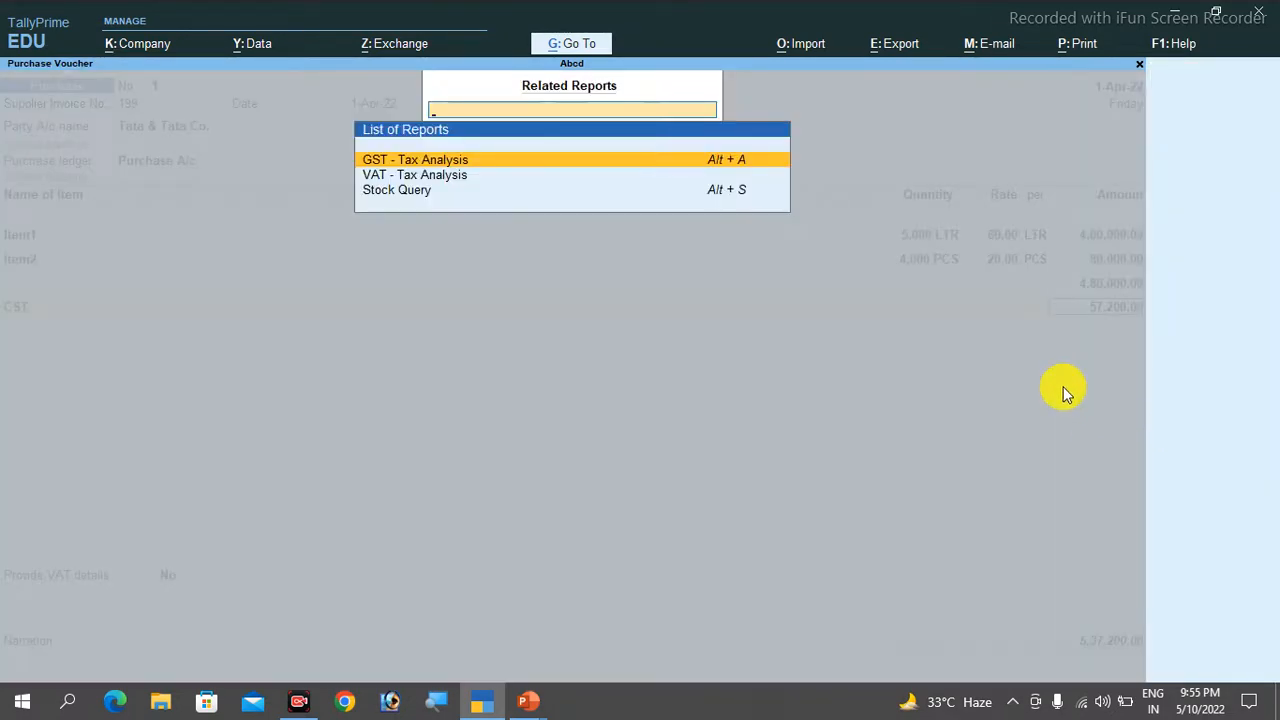
key(Down)
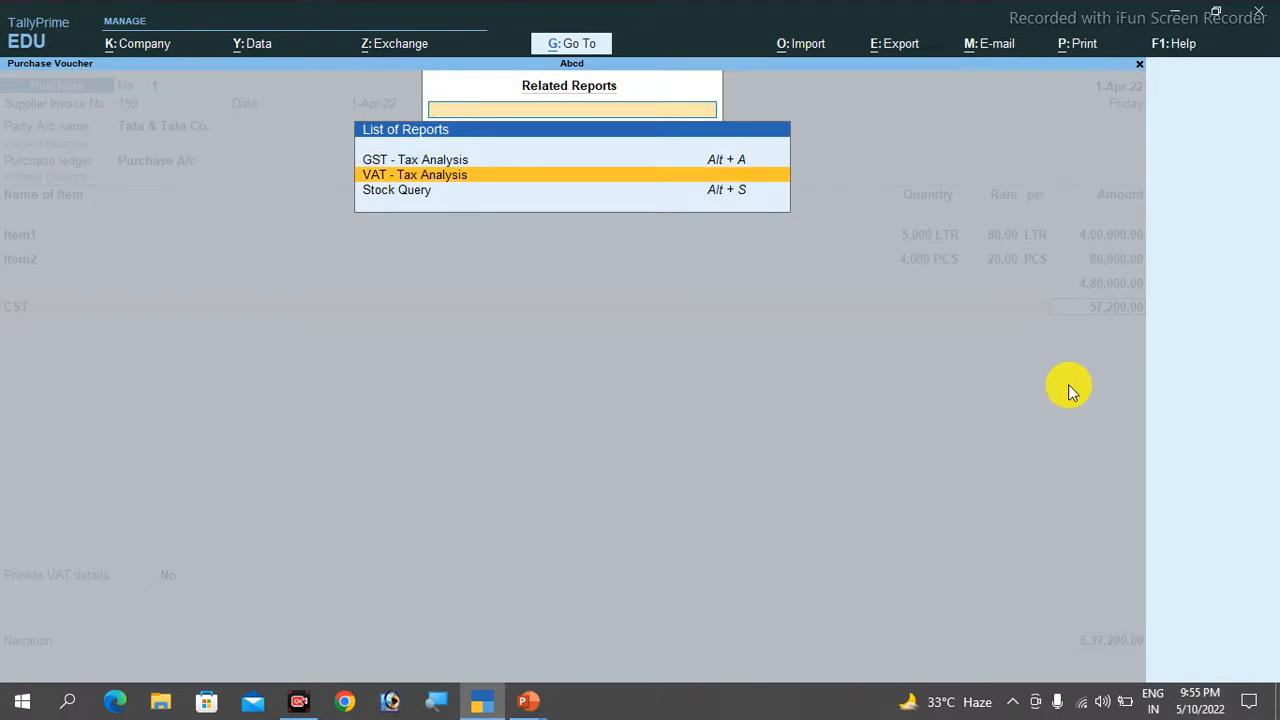
key(Return)
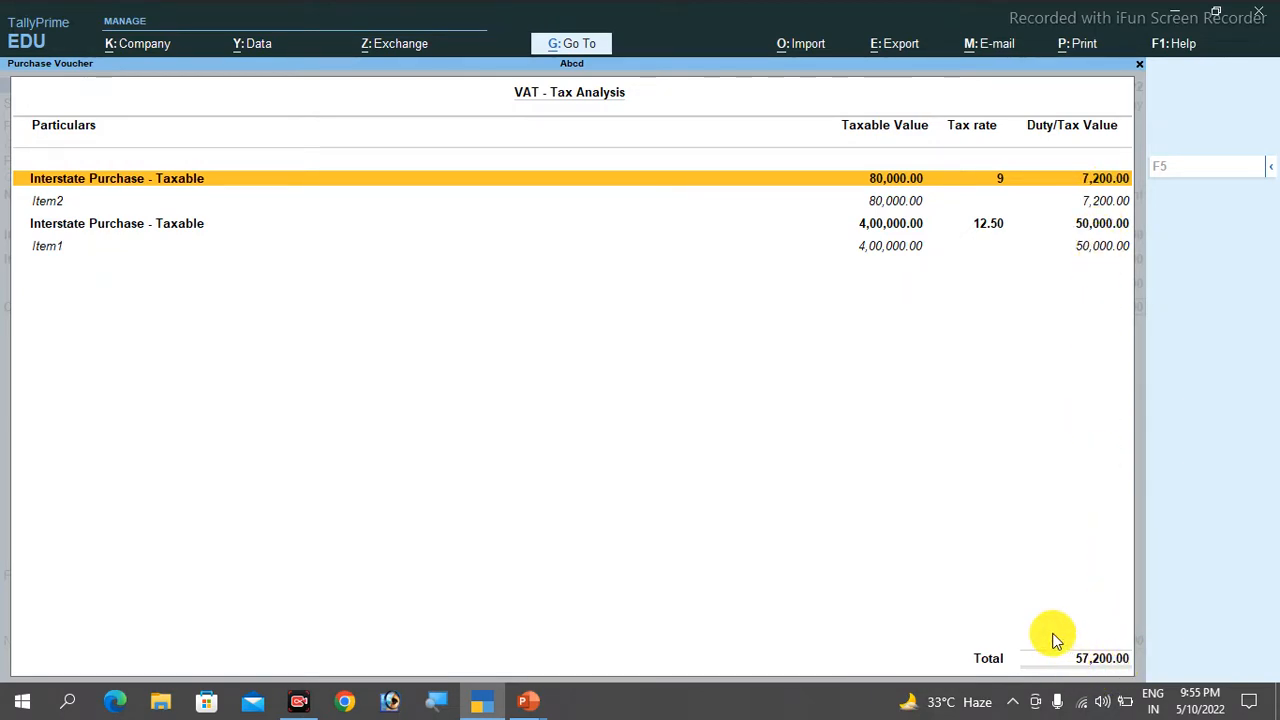
key(Escape)
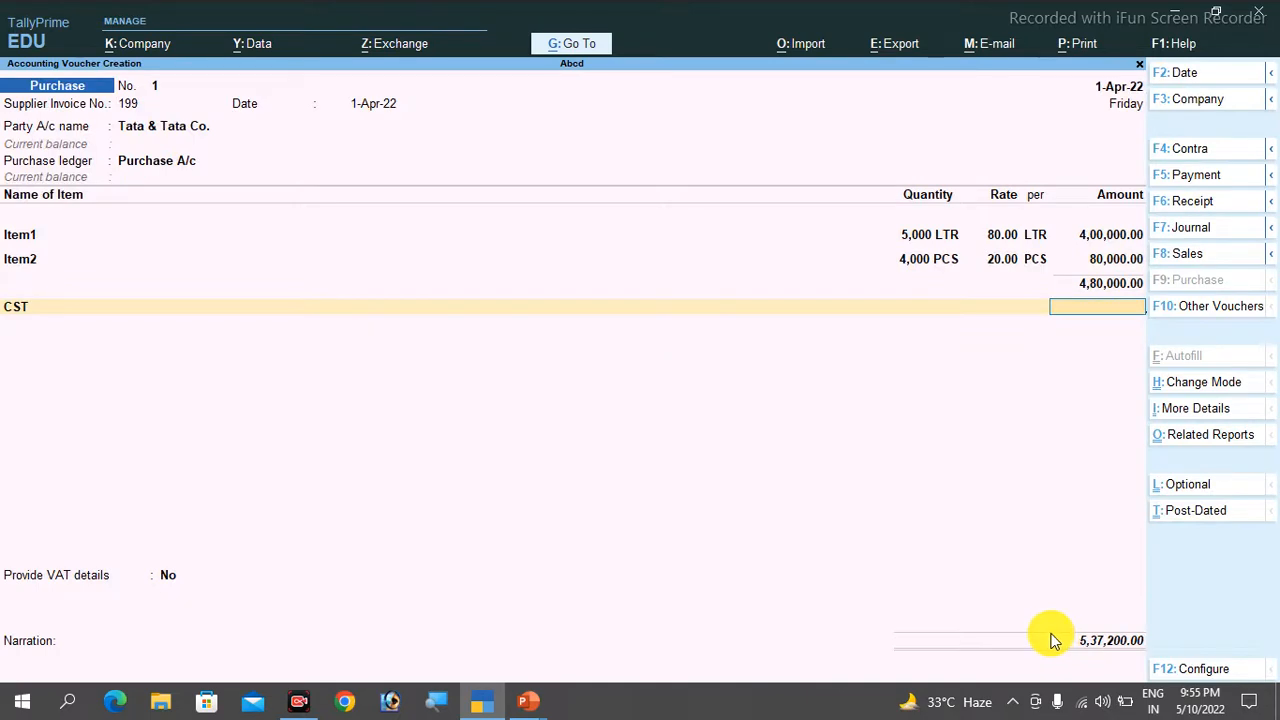
key(Return)
- Preview the purchase voucher's printed invoice enlarged, then return to the voucher without printing
click(1077, 45)
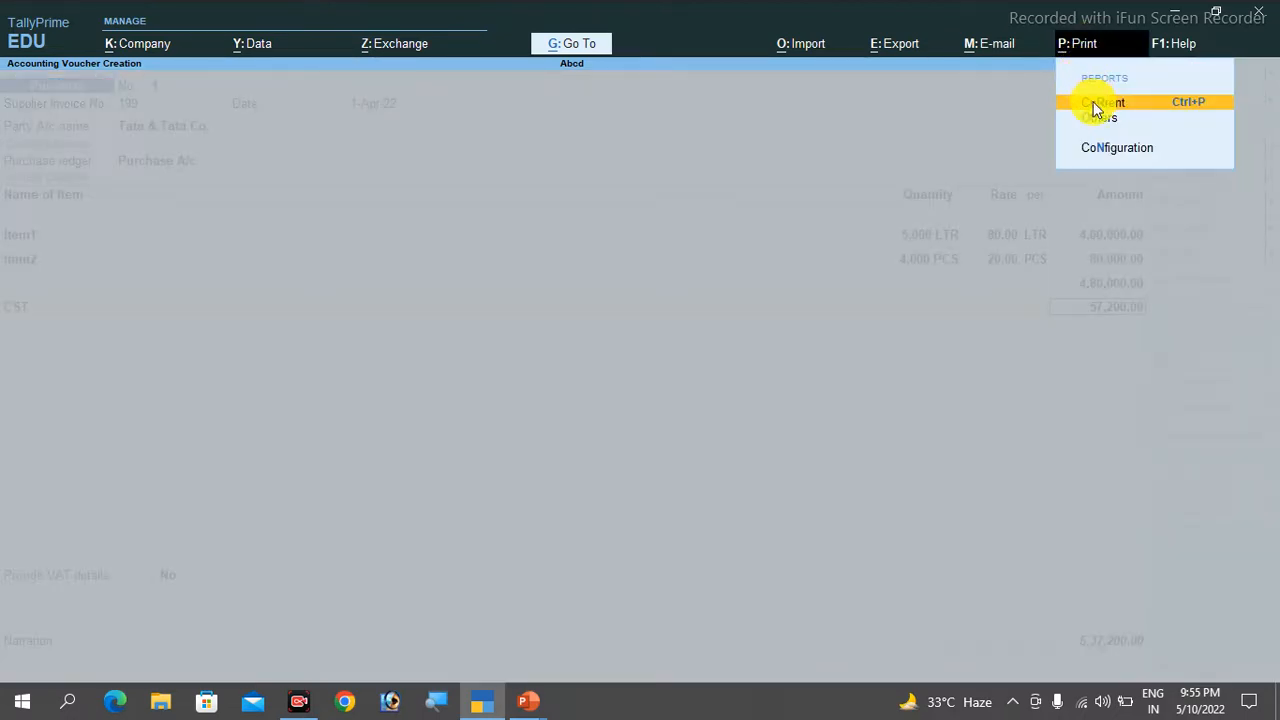
click(1096, 106)
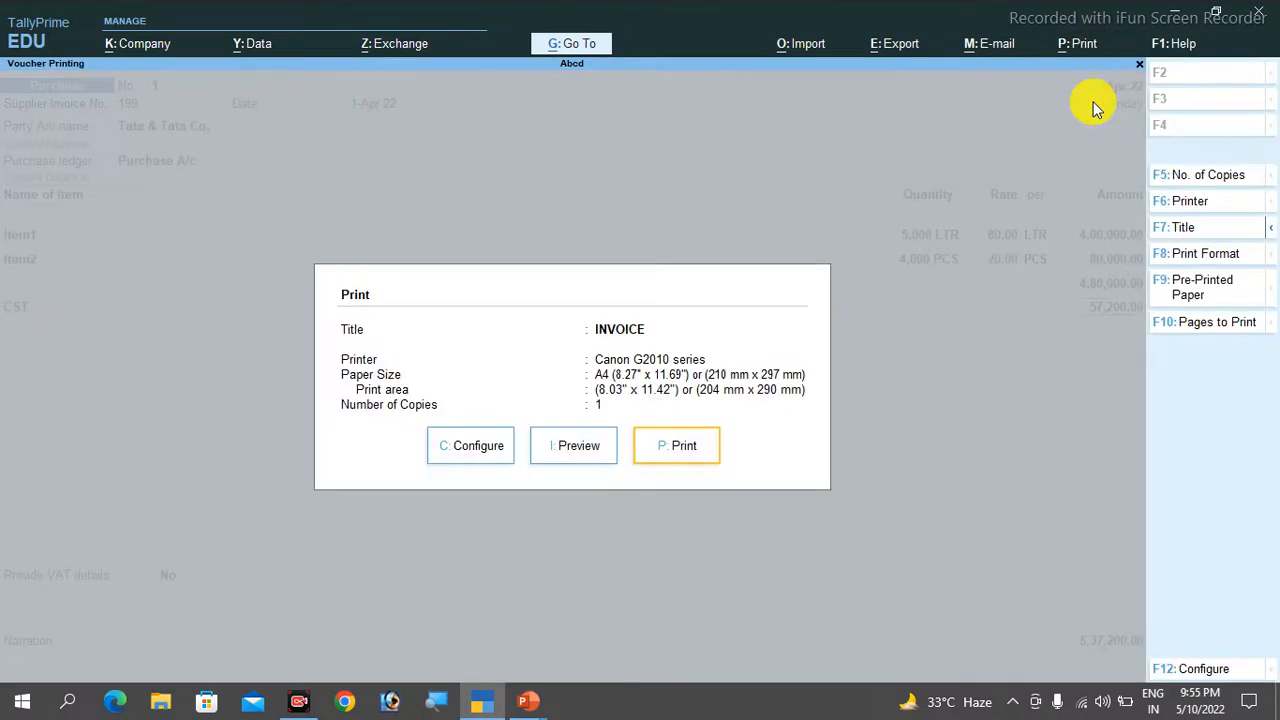
click(585, 448)
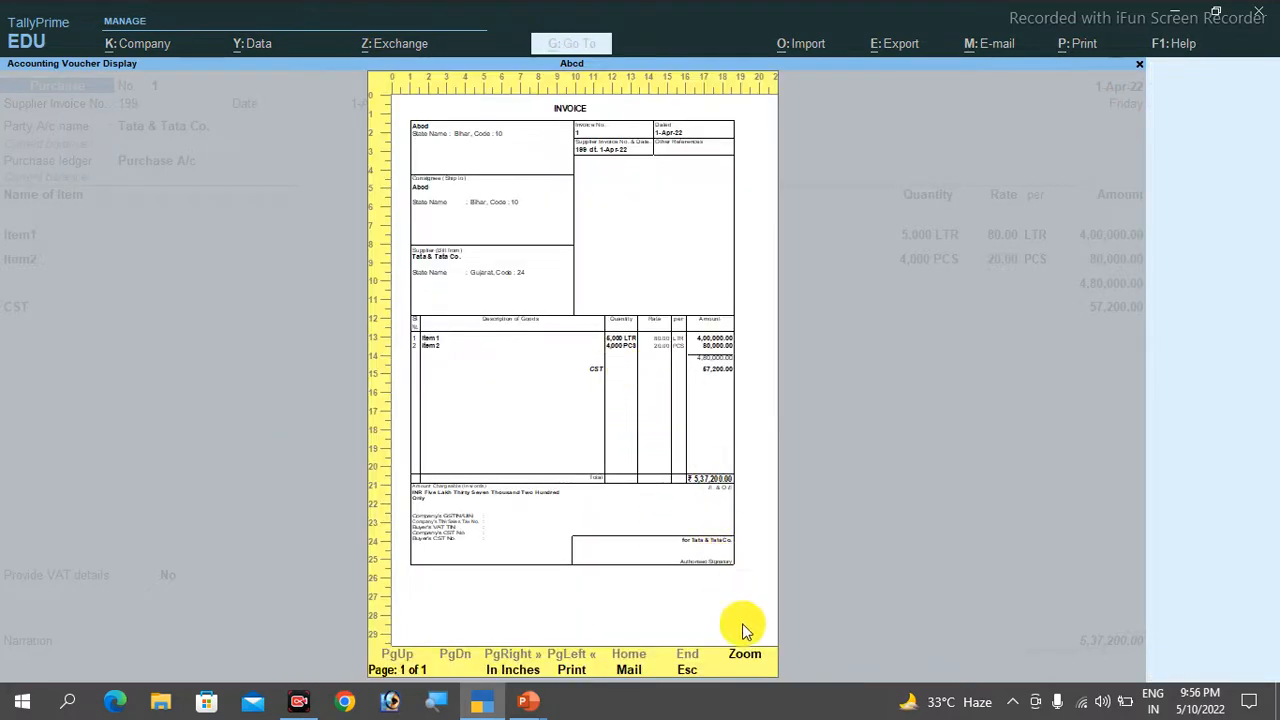
click(744, 653)
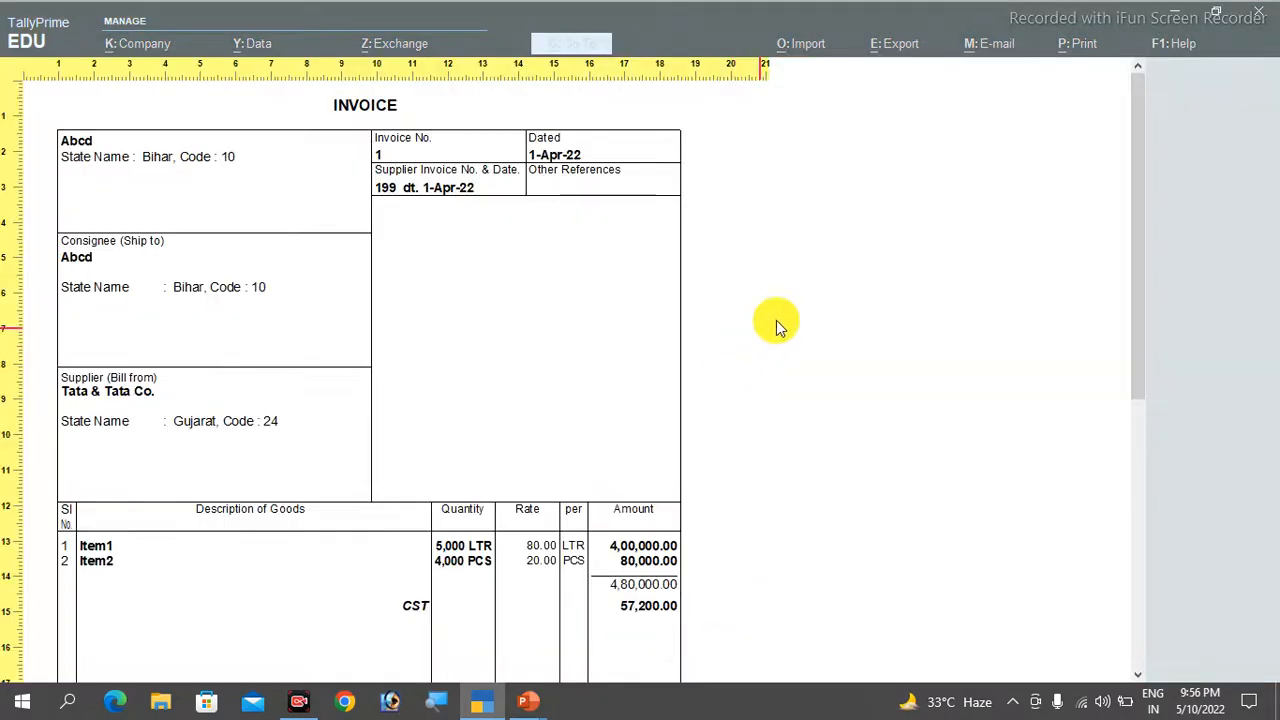
drag(1142, 252, 1117, 217)
key(Escape)
key(Escape)
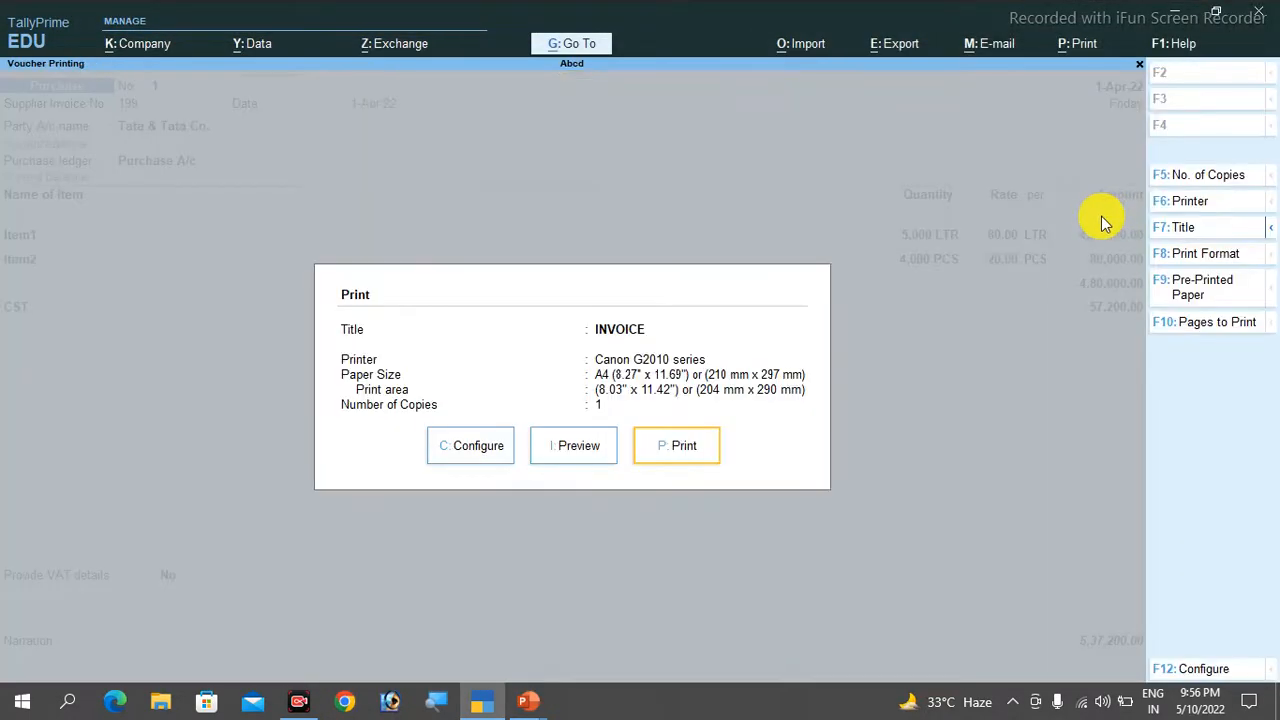
key(Escape)
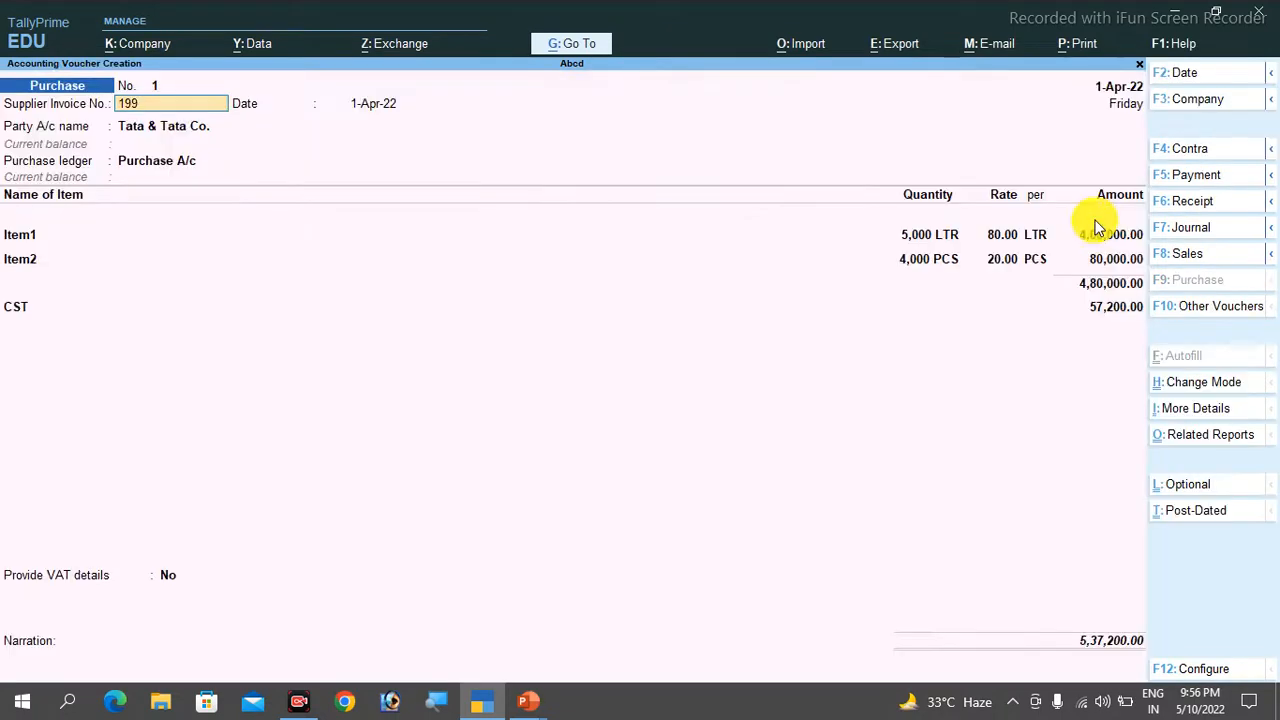
- Accept and save the purchase voucher for supplier Tata & Tata Co
key(ctrl)
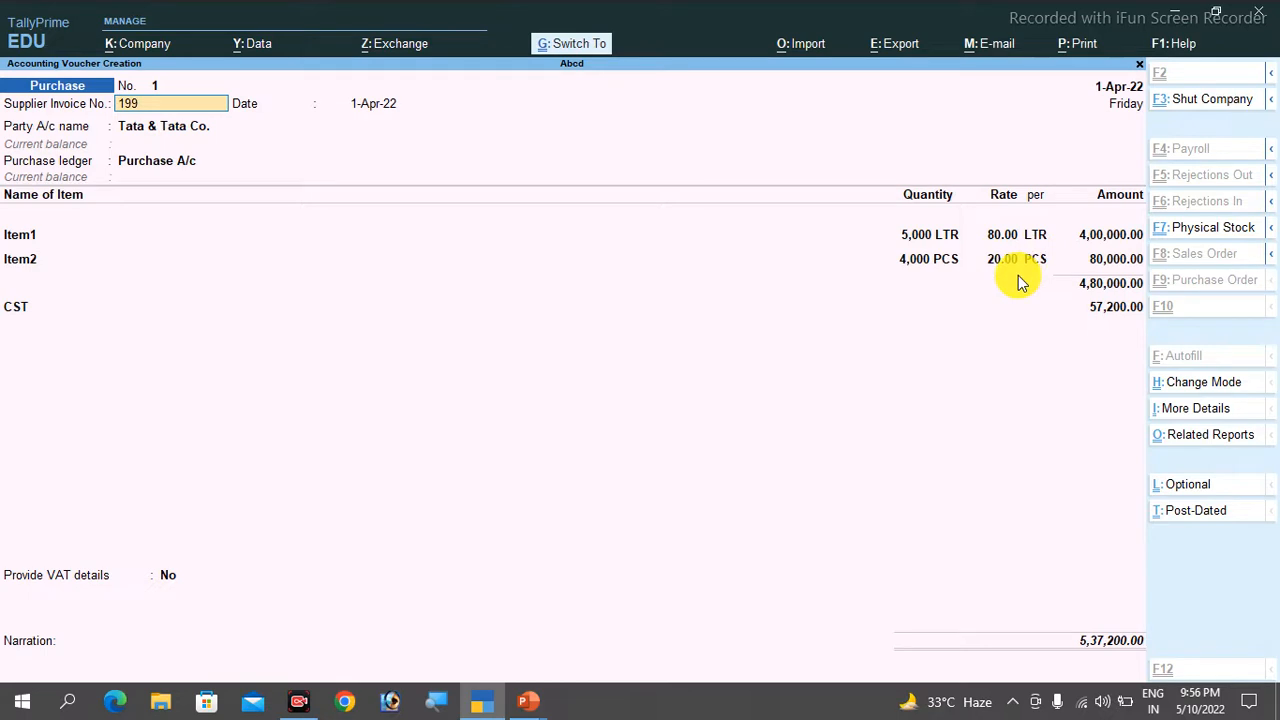
click(1017, 275)
key(ctrl+a)
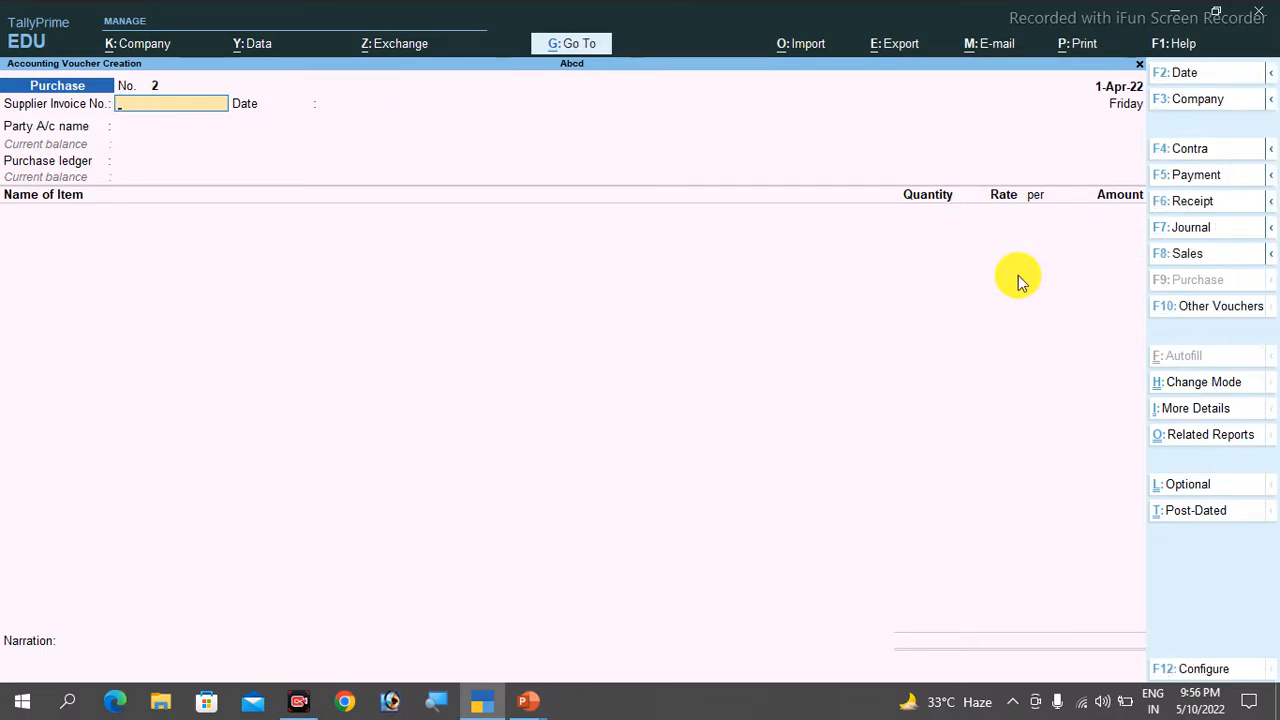
- Leave voucher entry and open the company's Balance Sheet
key(Escape)
key(y)
key(Down)
key(Down)
key(Down)
key(Down)
key(Up)
key(Return)
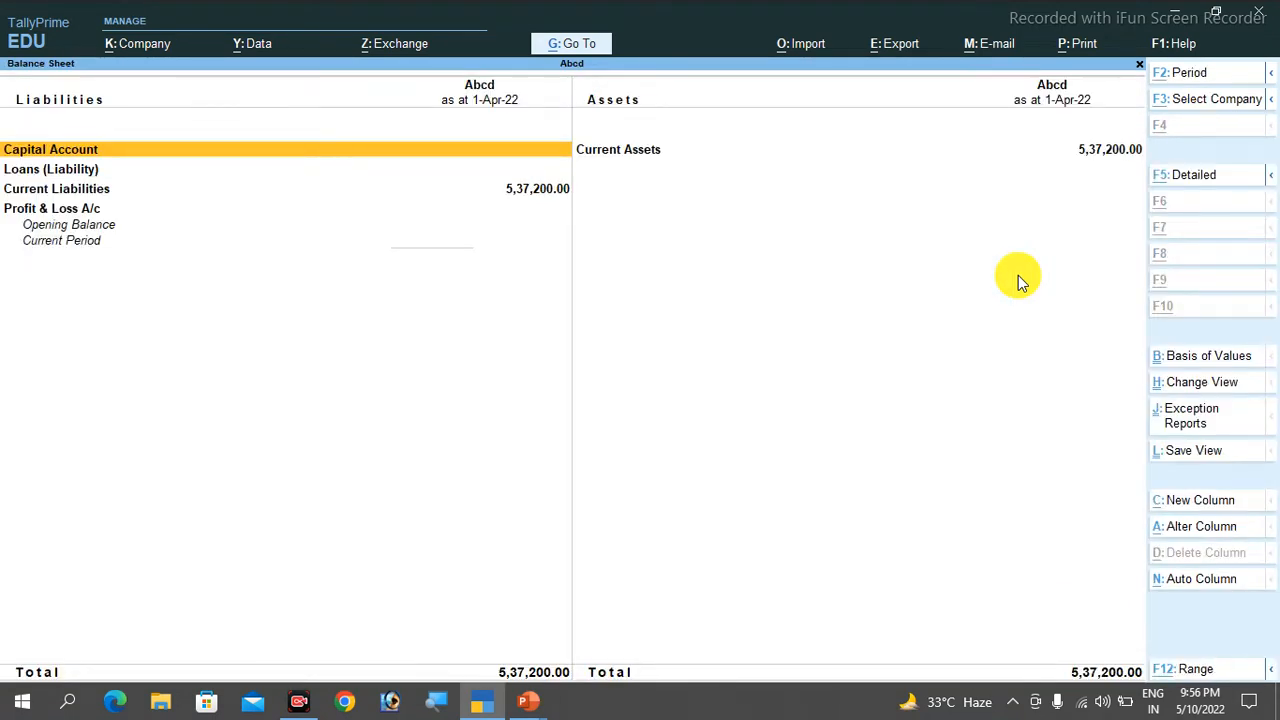
- Expand the Balance Sheet to its detailed view and examine Sundry Creditors and Duties & Taxes under Current Liabilities
key(alt+F5)
key(Down)
key(Down)
key(Down)
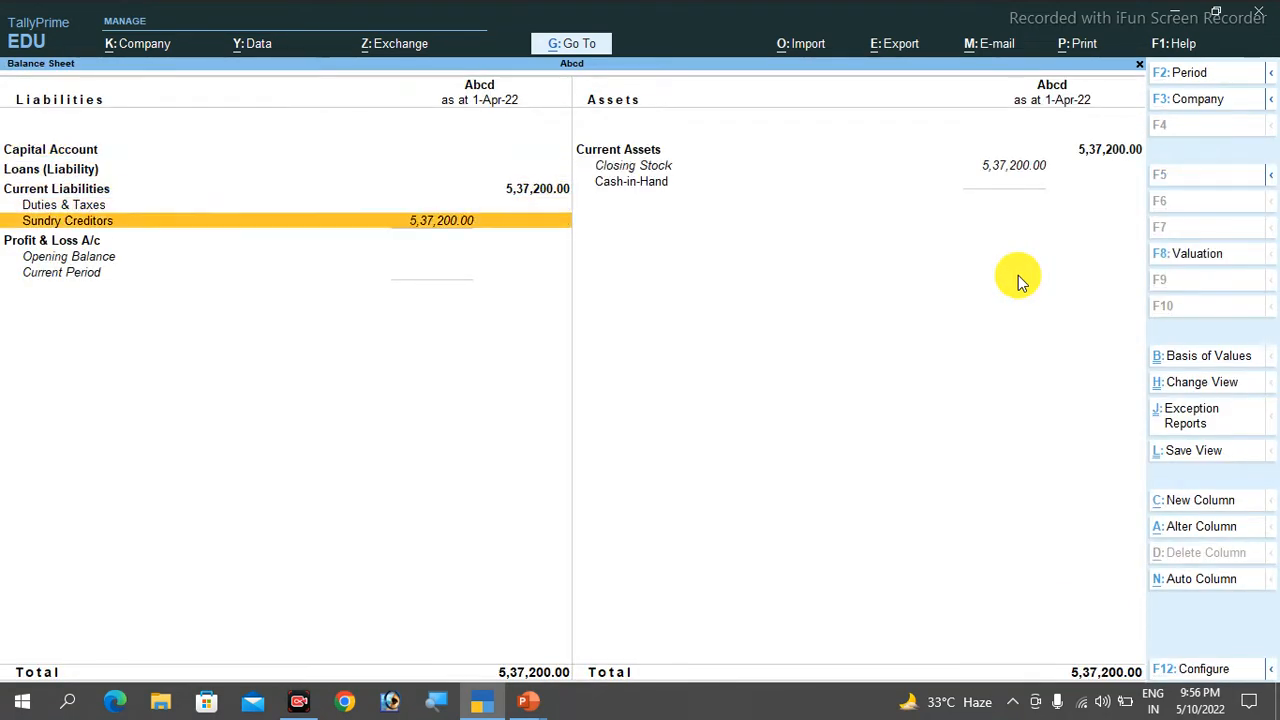
key(Up)
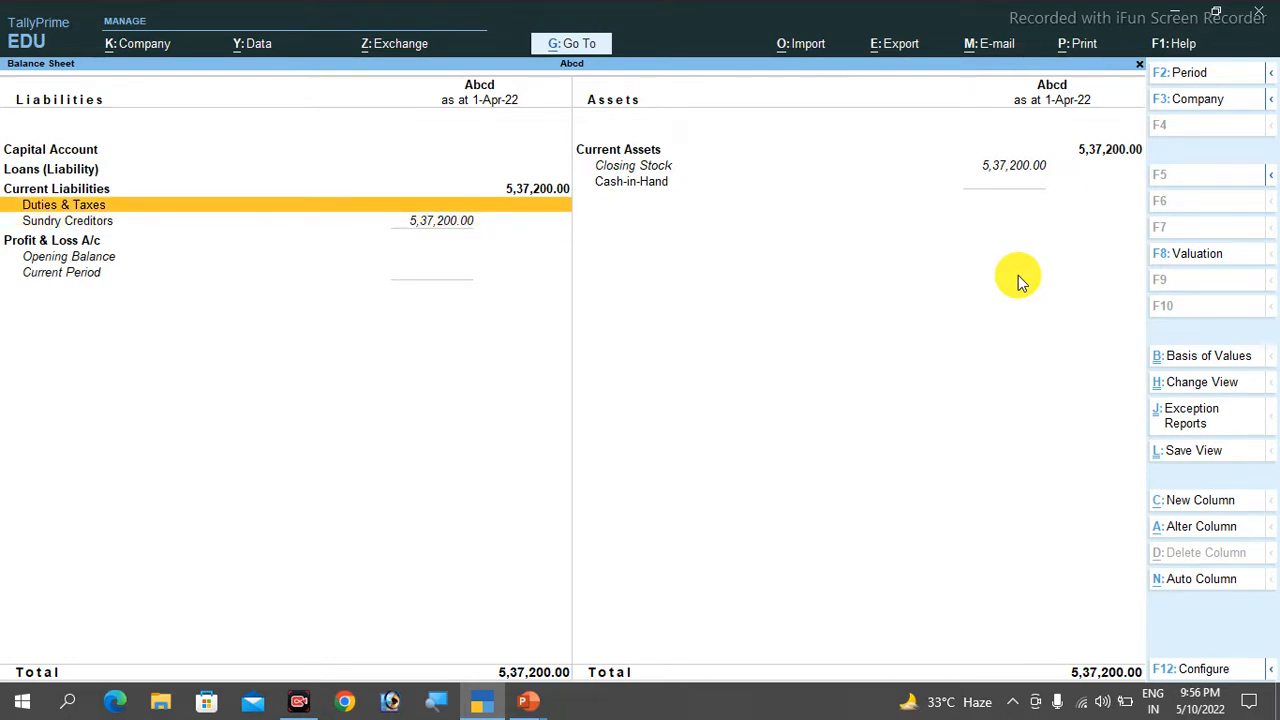
- Leave the Balance Sheet, open the Profit & Loss A/c in detailed view and examine the Purchase A/c entry
key(Return)
key(Escape)
key(Escape)
key(Down)
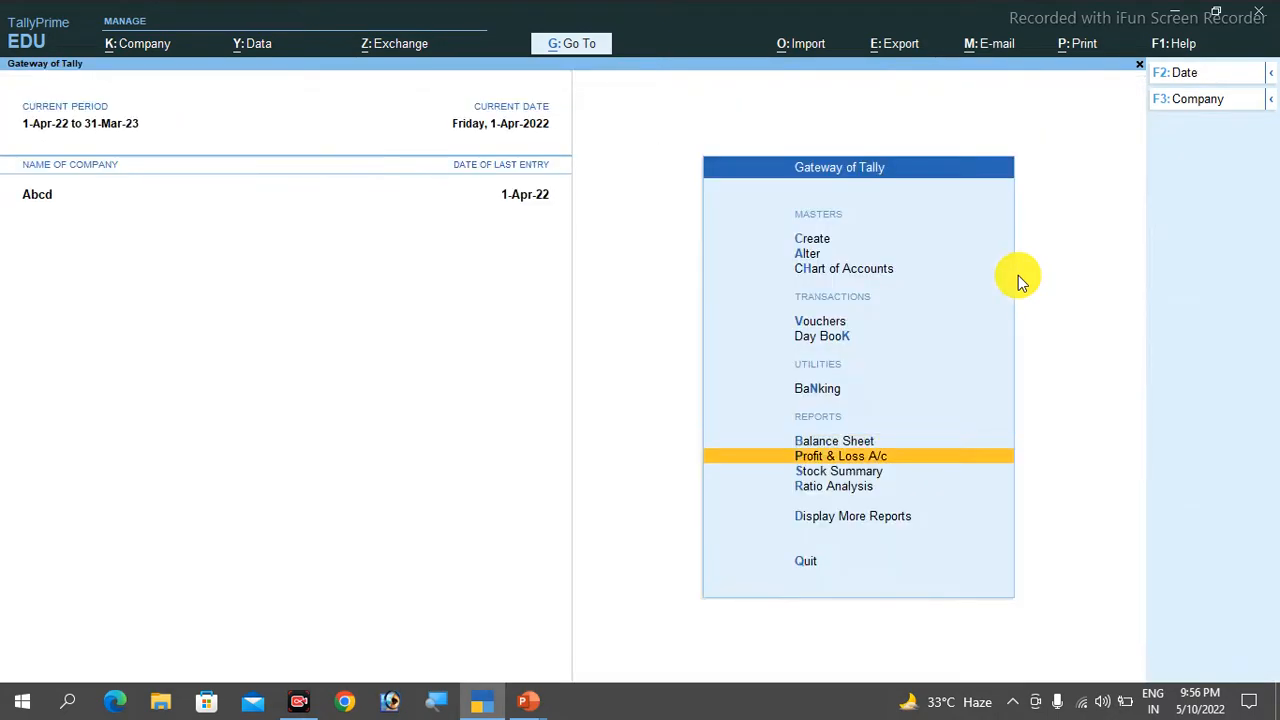
key(Return)
key(alt+F5)
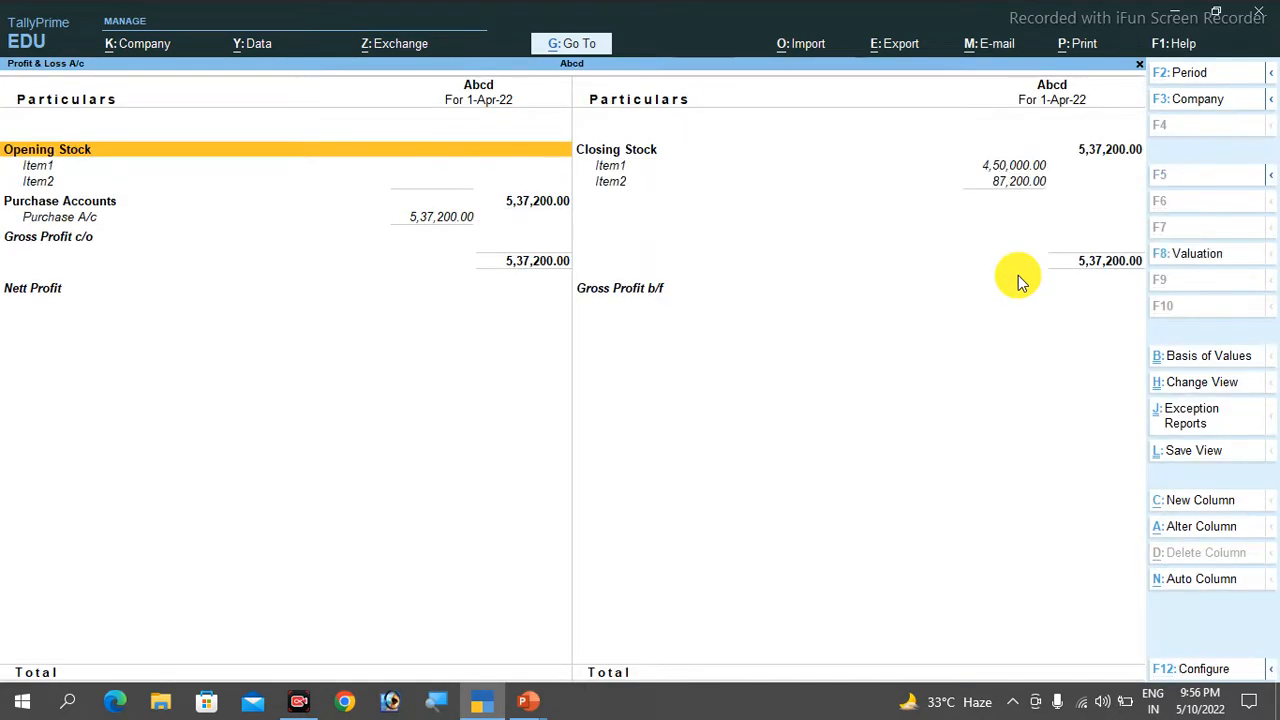
key(Down)
key(Down)
key(Down)
key(Down)
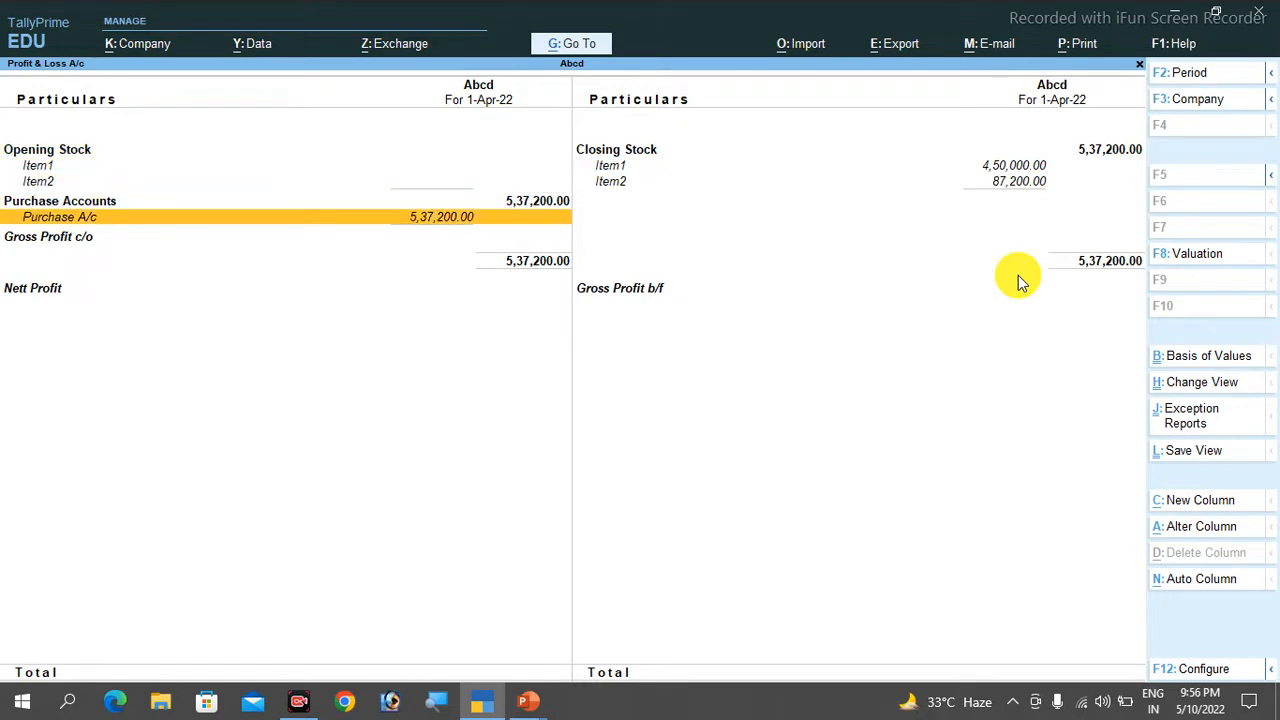
- Leave the Profit & Loss A/c and open the Statutory Reports among the additional reports
key(Escape)
key(Down)
key(Down)
key(Down)
key(Return)
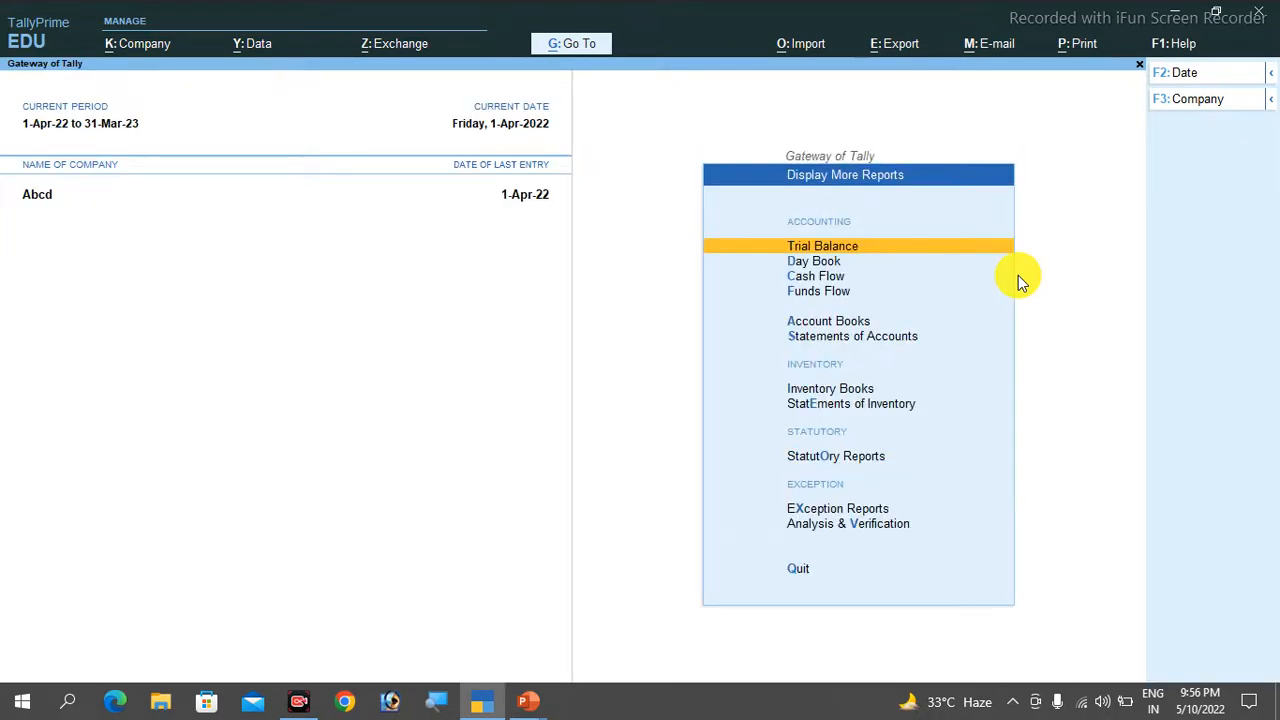
key(Down)
key(Down)
key(Down)
key(Down)
key(Down)
key(Down)
key(Down)
key(Down)
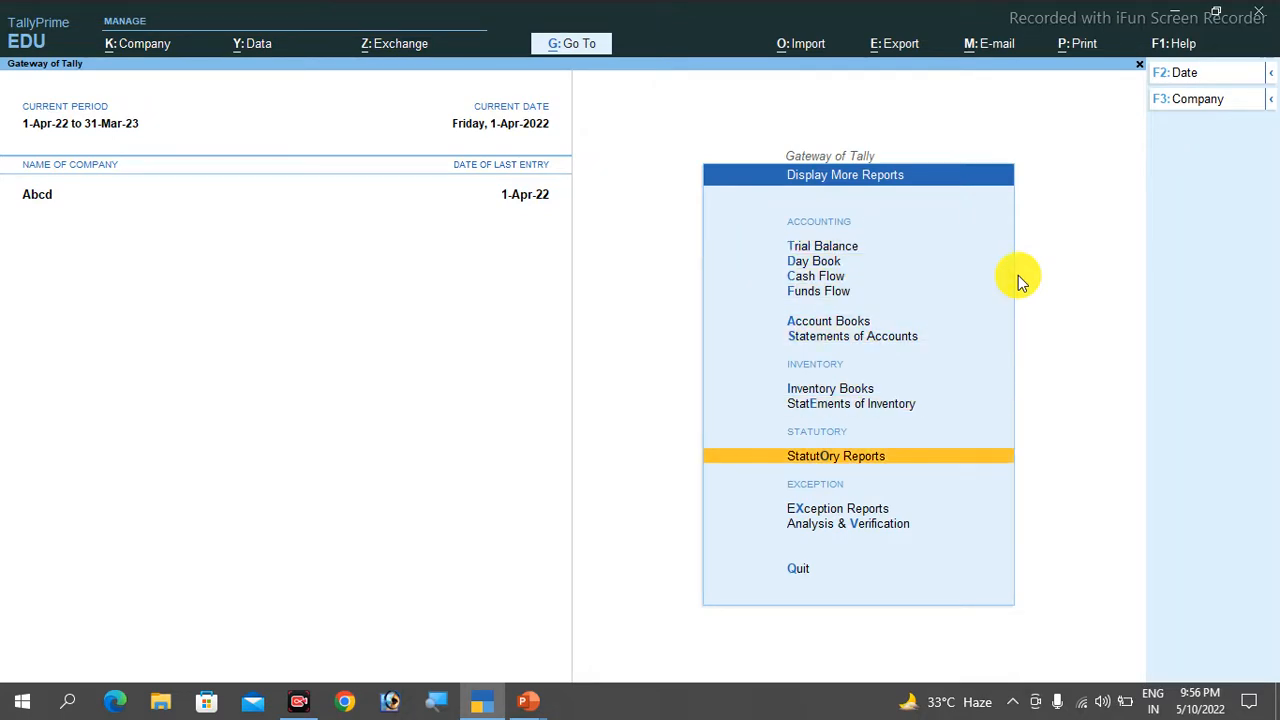
key(Return)
- Open the quarterly CST Form-1 from the VAT reports and examine its interstate purchases
key(Down)
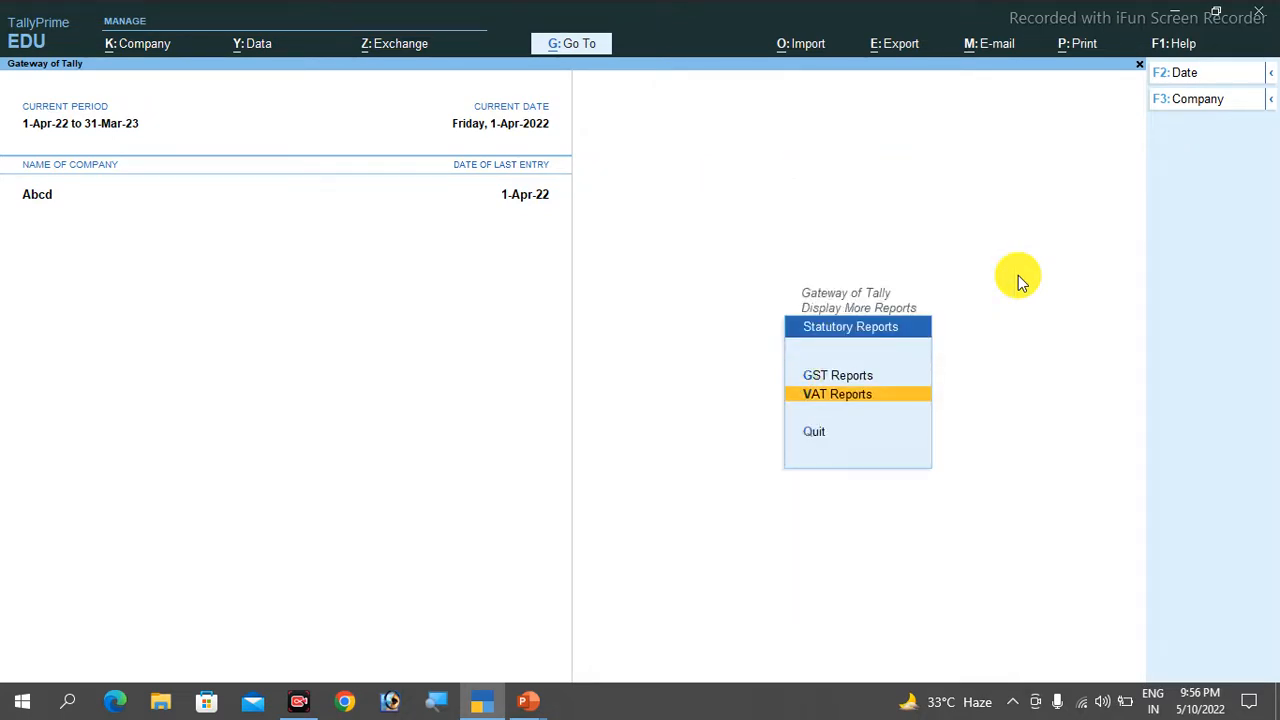
key(Return)
key(Down)
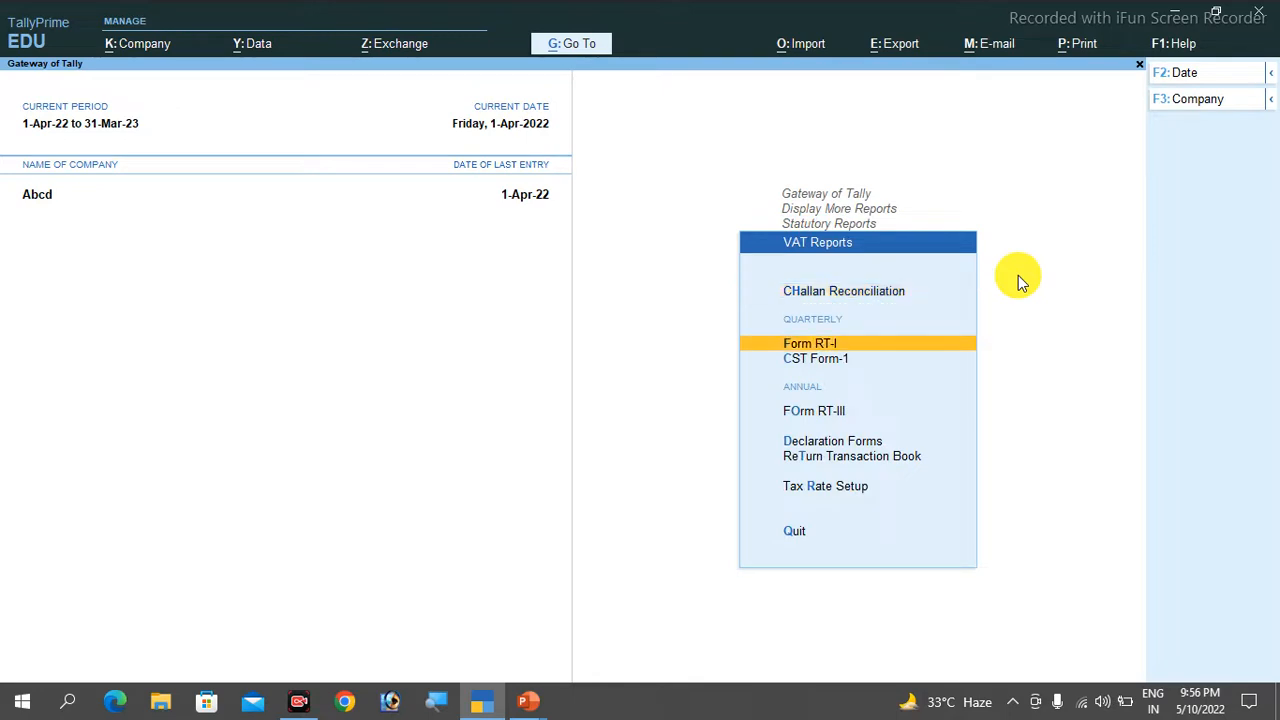
key(Down)
key(Return)
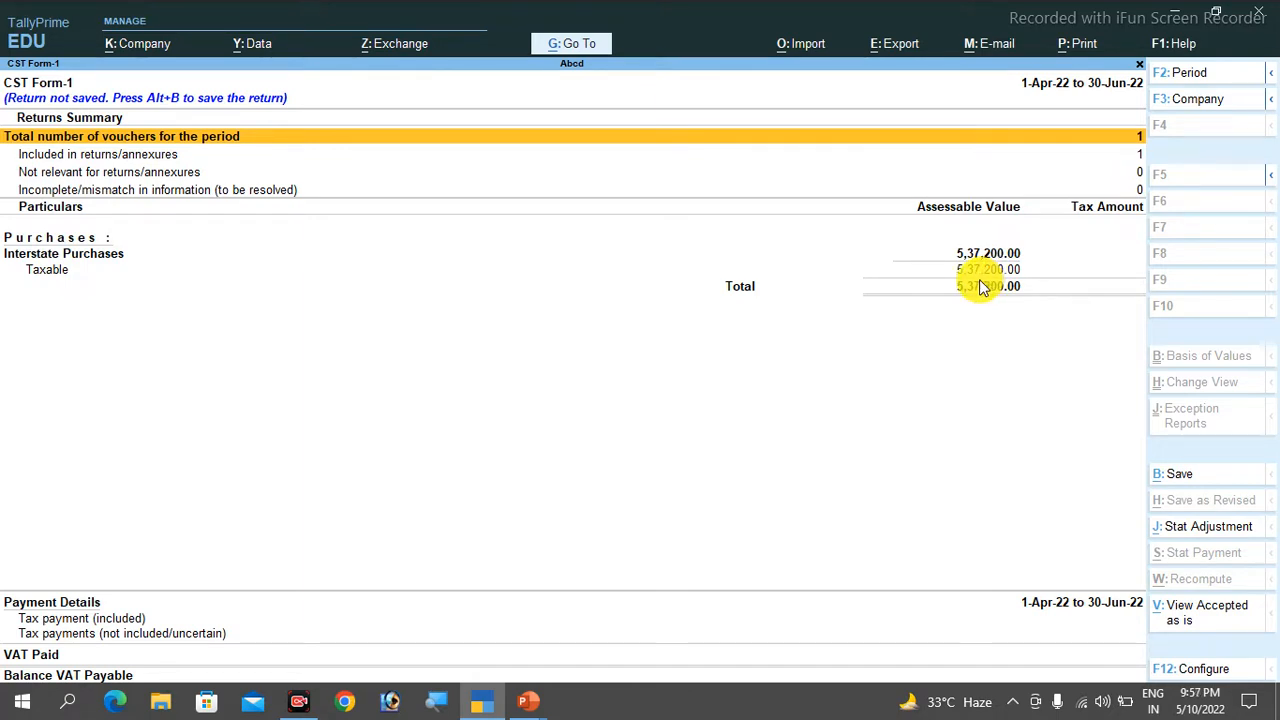
- Leave CST Form-1 and the report lists, and start a new Sales voucher
key(Escape)
key(Escape)
key(Escape)
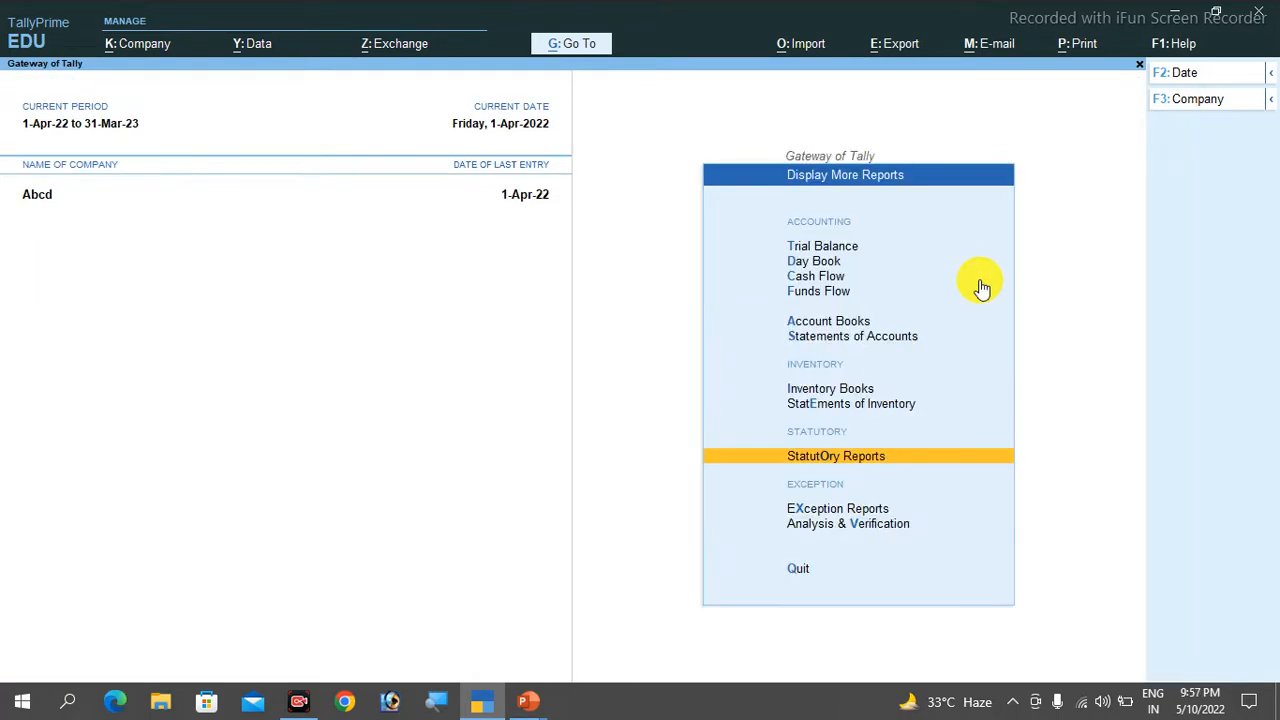
key(Escape)
key(Escape)
key(Escape)
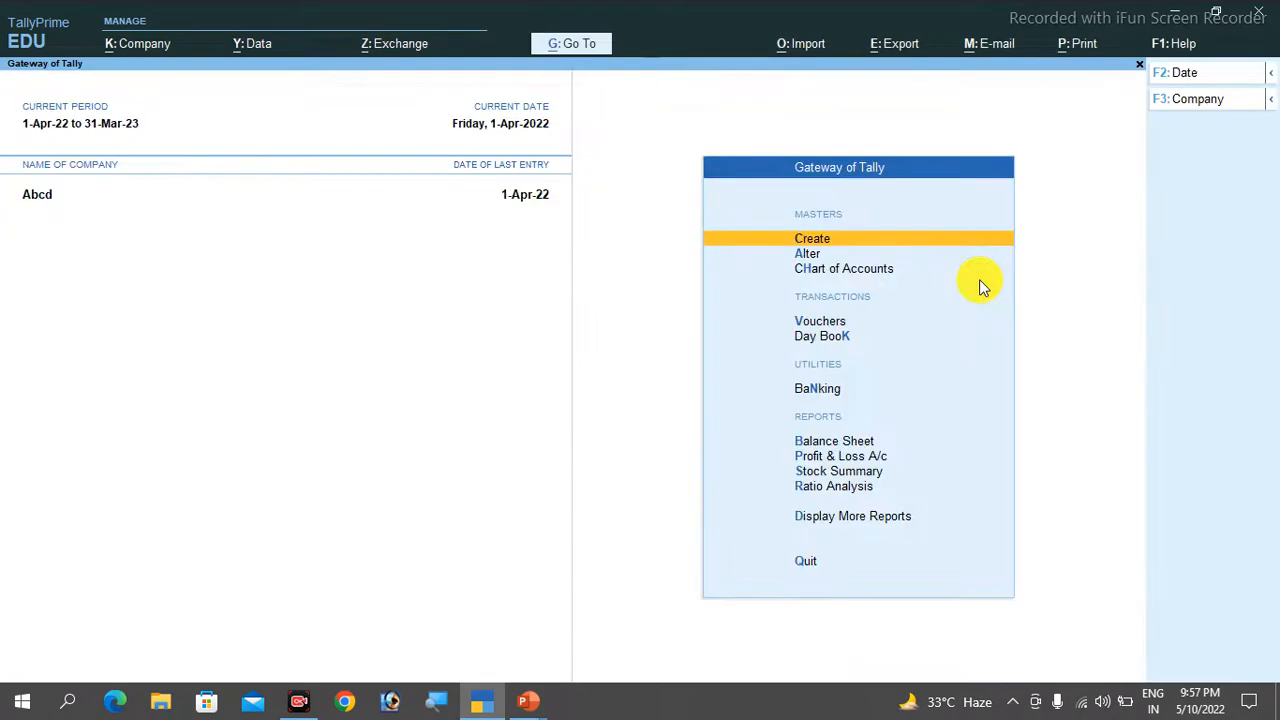
key(Down)
key(Down)
key(Down)
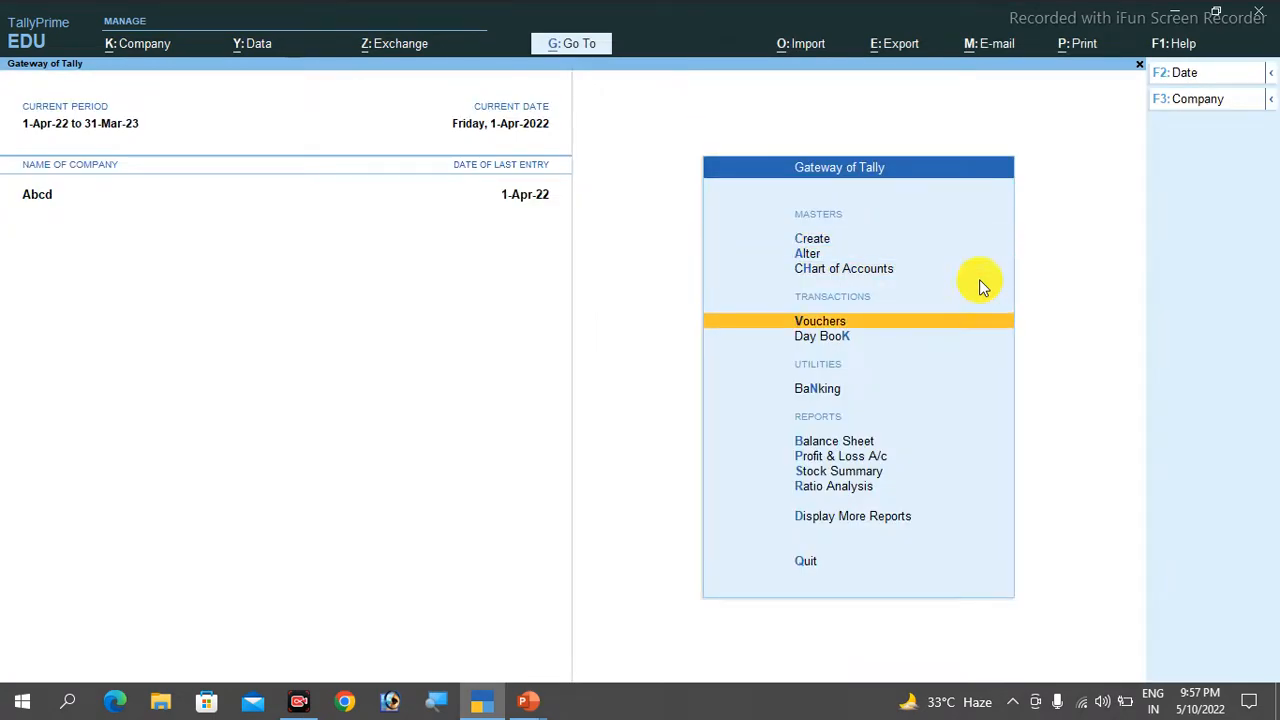
key(Return)
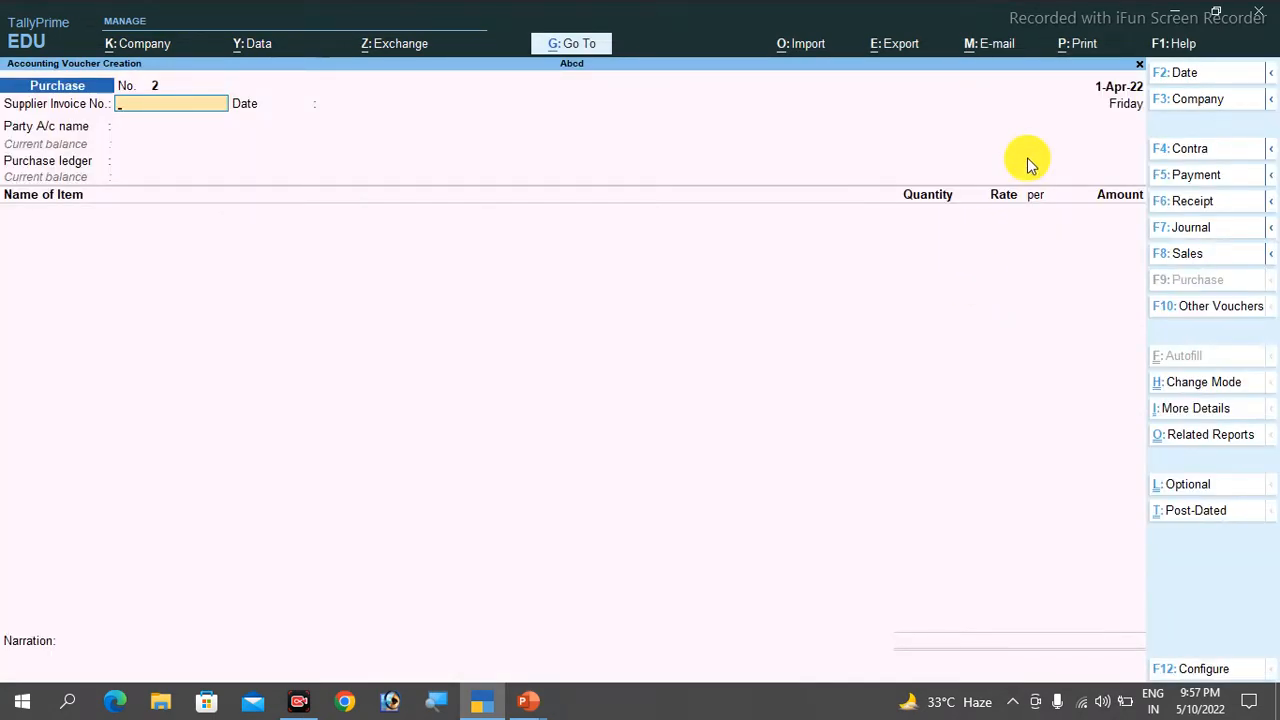
click(1196, 259)
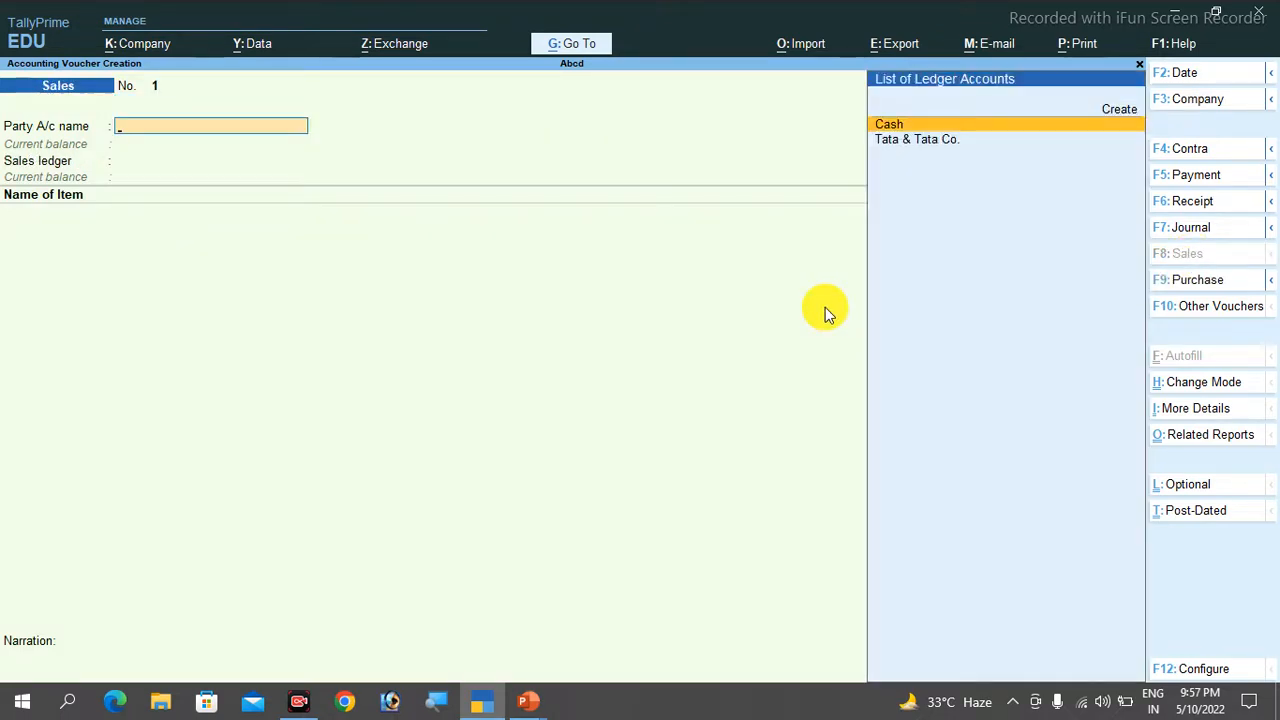
- Create a party ledger from the sales voucher with the customer's account name, grouped under Sundry Debtors
key(Up)
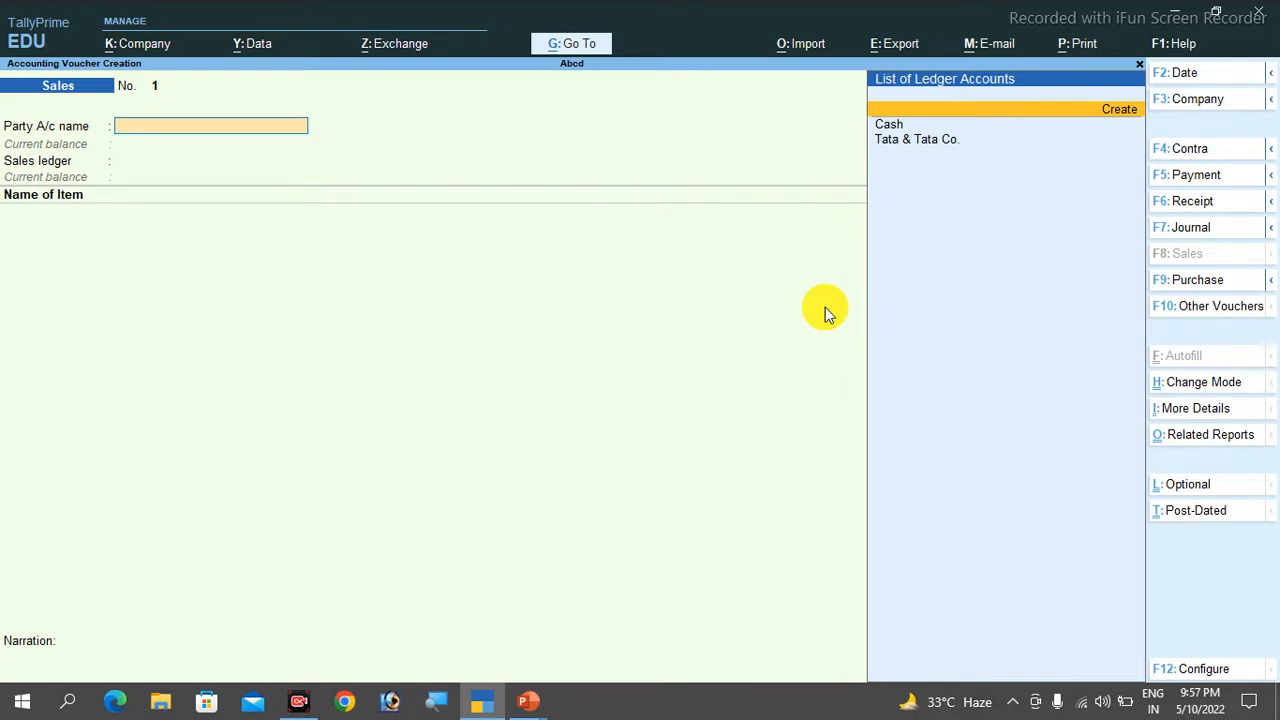
key(Return)
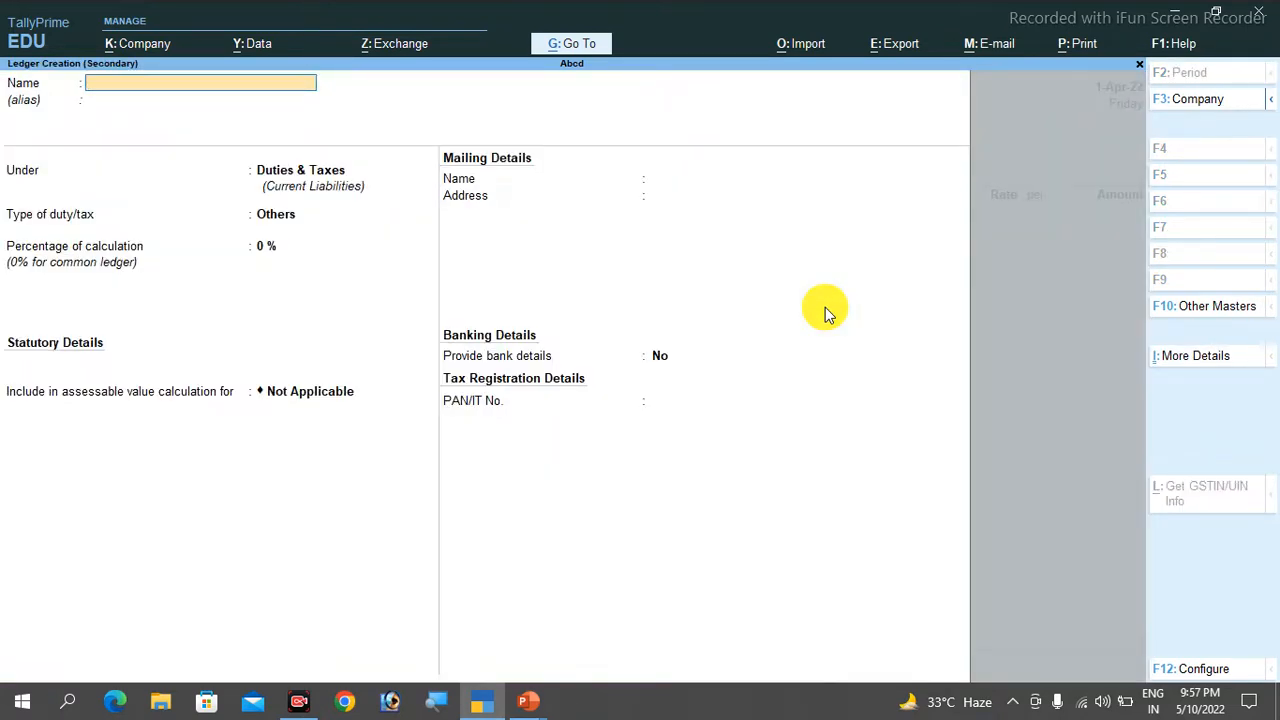
text(Sohan a/c)
key(Return)
key(Return)
text(Su)
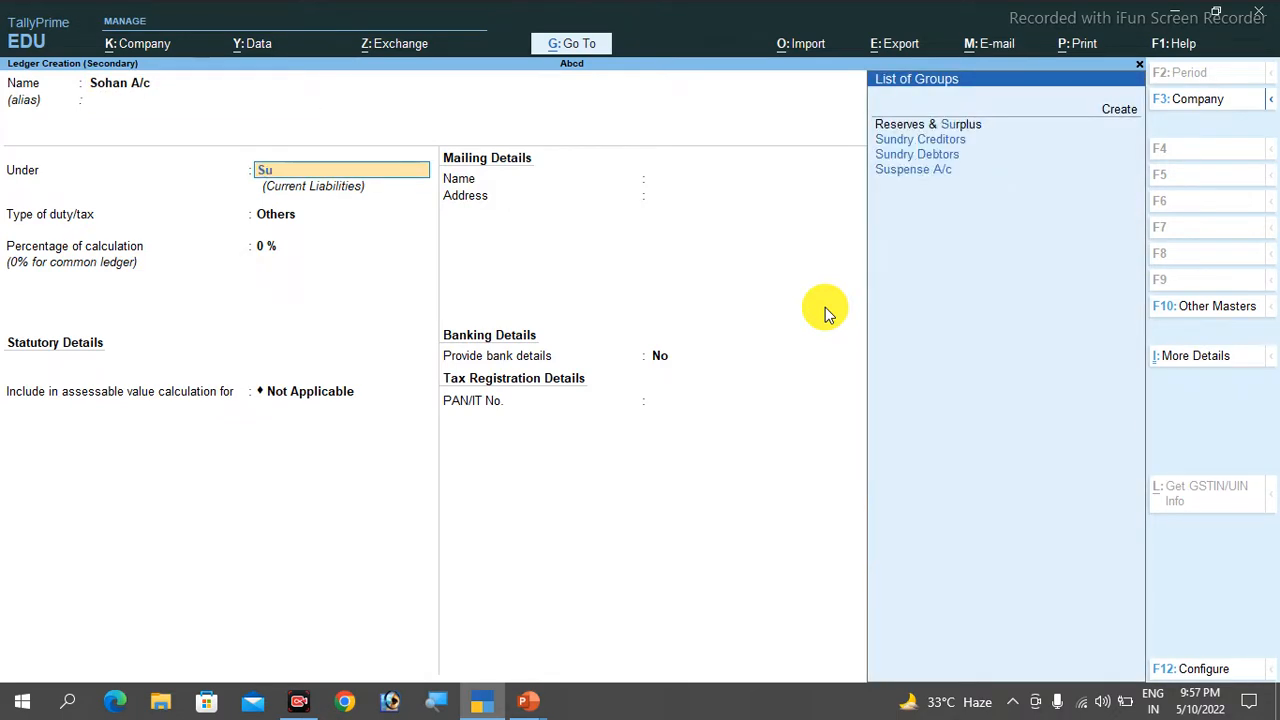
key(Down)
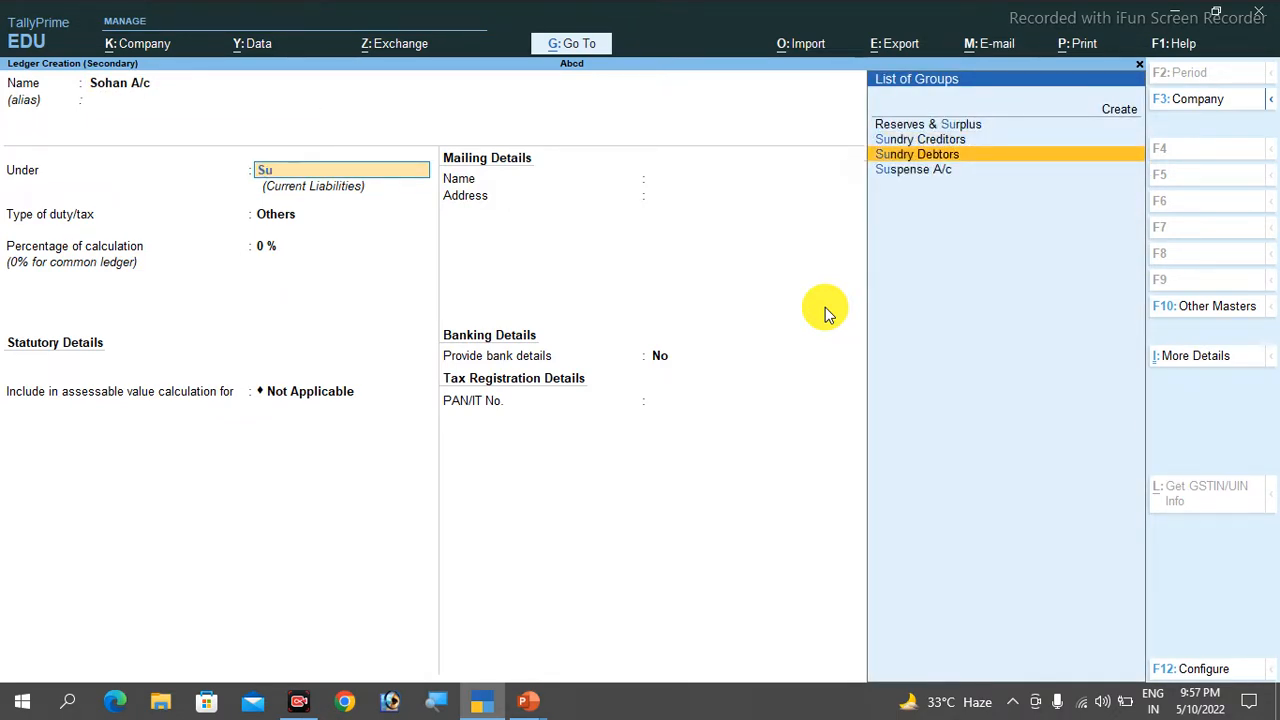
key(Return)
- Keep the ledger's default billing and mailing details, set its state to Assam, and save it
key(Return)
key(Return)
key(Return)
key(Return)
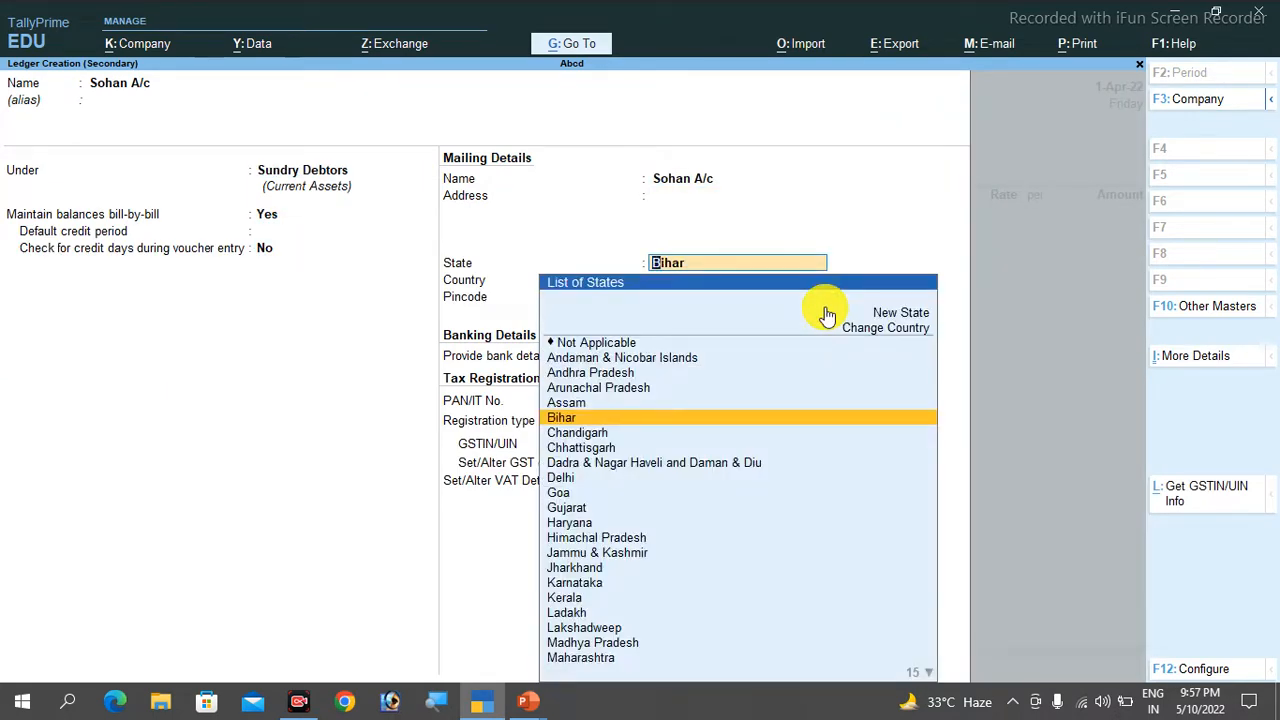
key(Up)
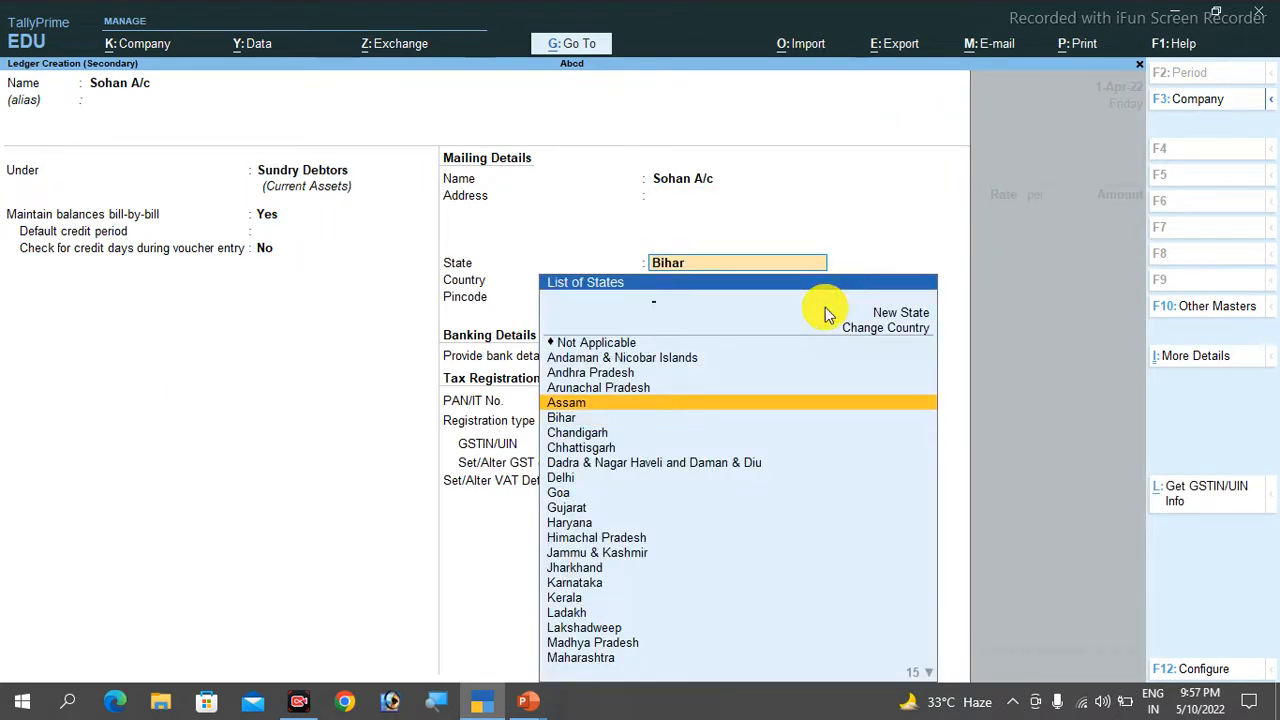
key(Return)
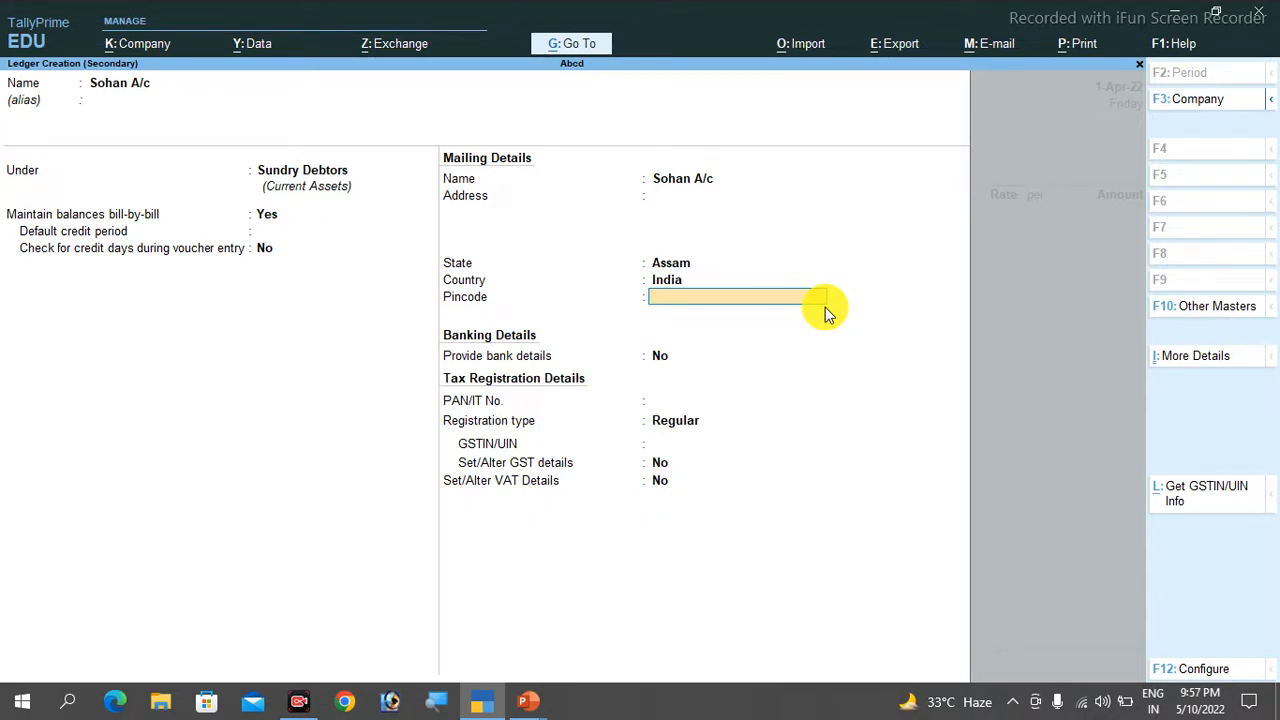
key(ctrl)
key(ctrl+a)
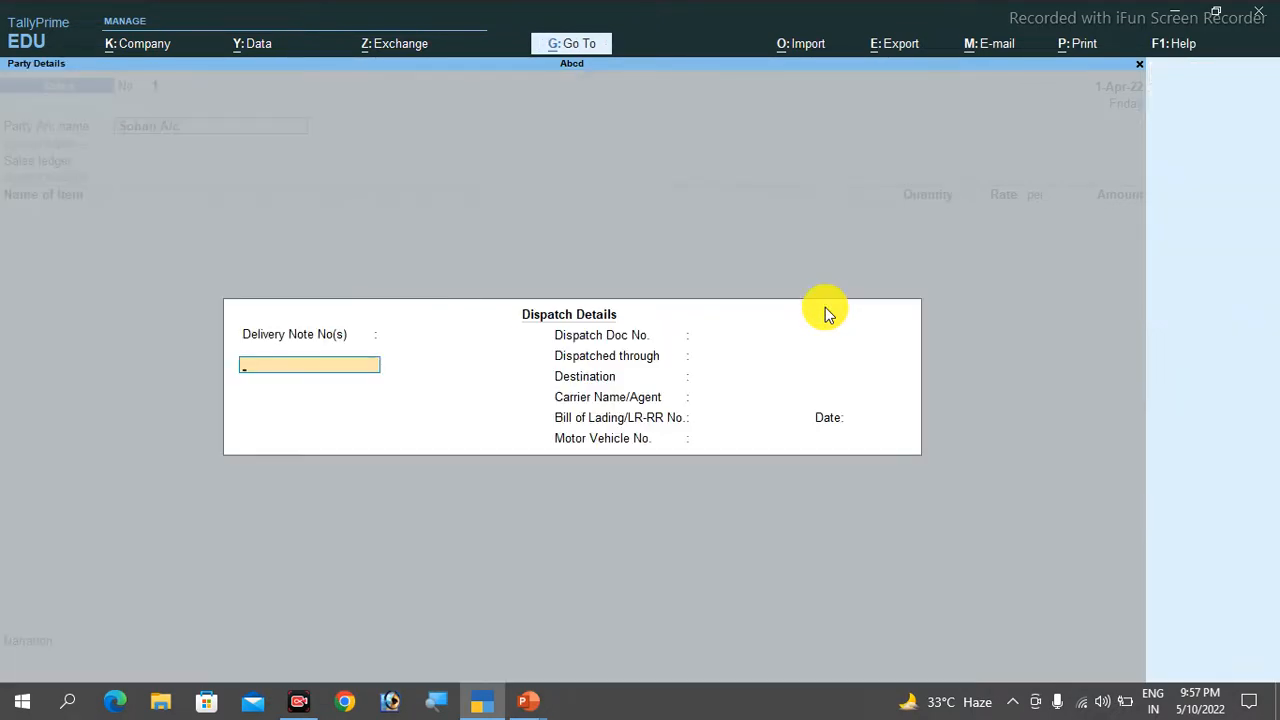
- Accept the sales voucher's dispatch, party and VAT details, leaving Assam as the buyer's state
key(ctrl+a)
key(Return)
key(Return)
key(Return)
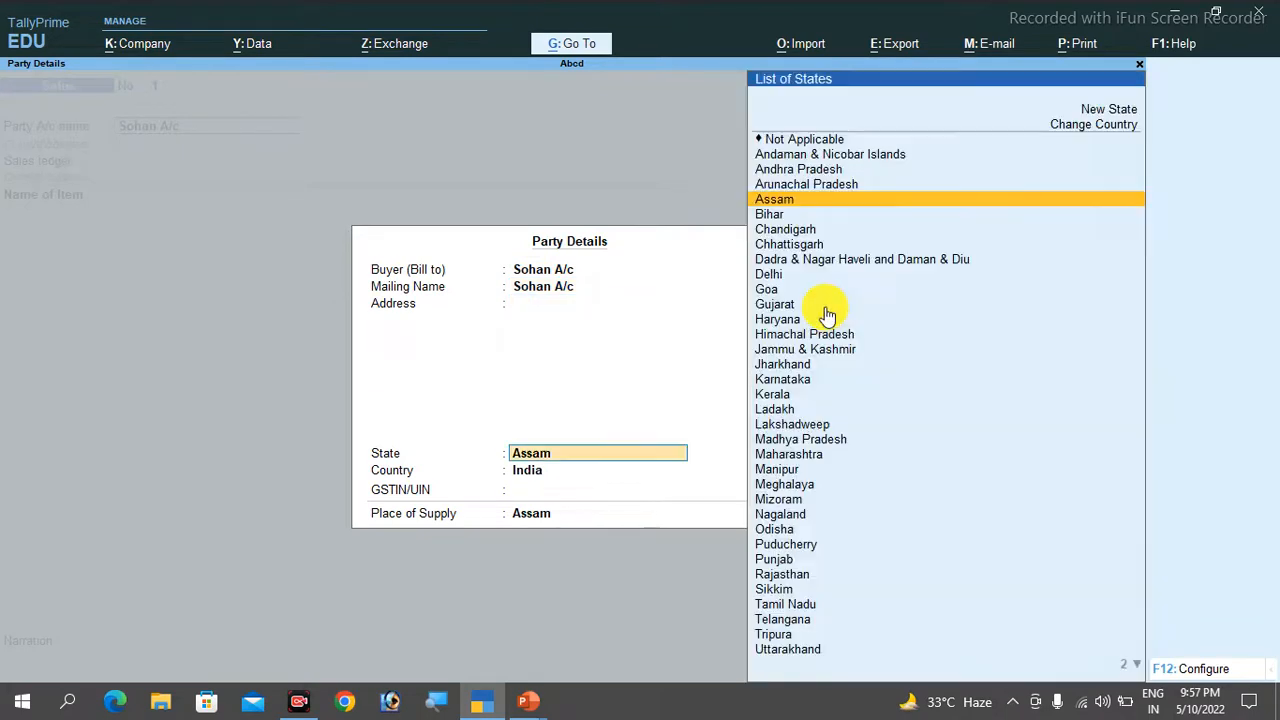
key(ctrl)
key(ctrl+a)
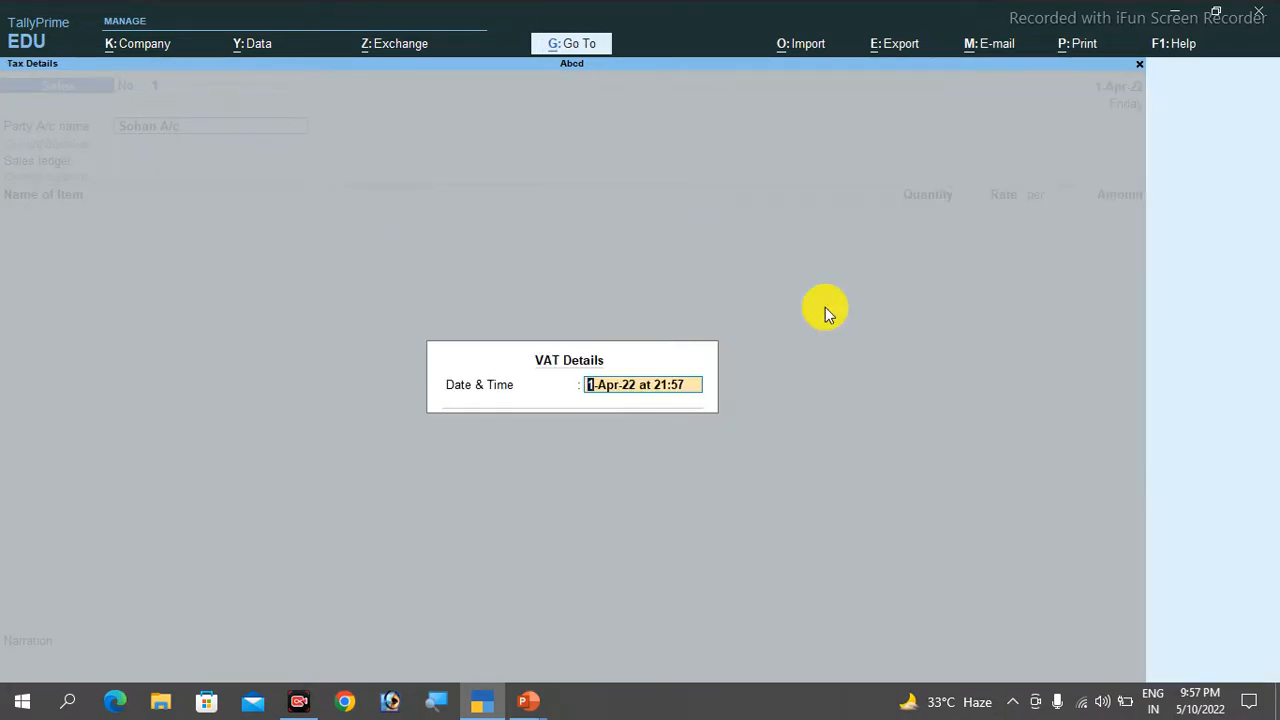
key(ctrl+a)
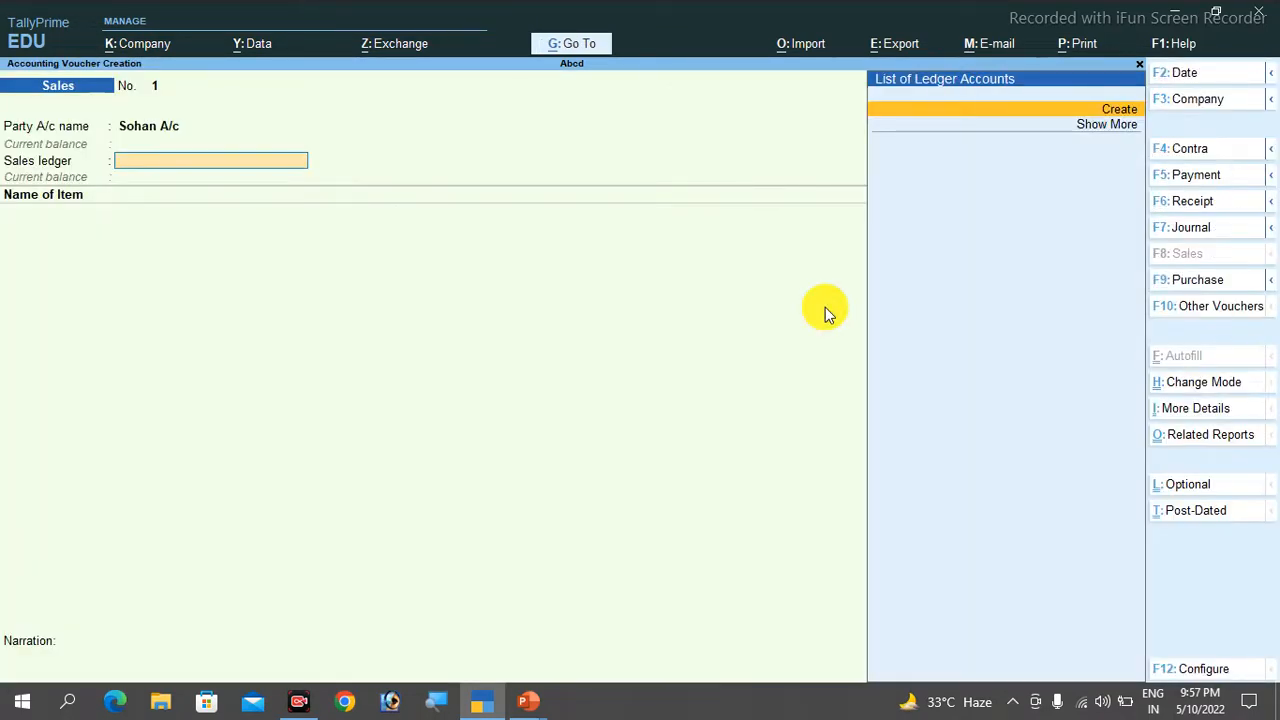
- Create a sales ledger named Sales A/c under the Sales Accounts group from the voucher
key(alt+c)
text(Salesa a)
key(BackSpace)
key(BackSpace)
key(BackSpace)
text(A/c)
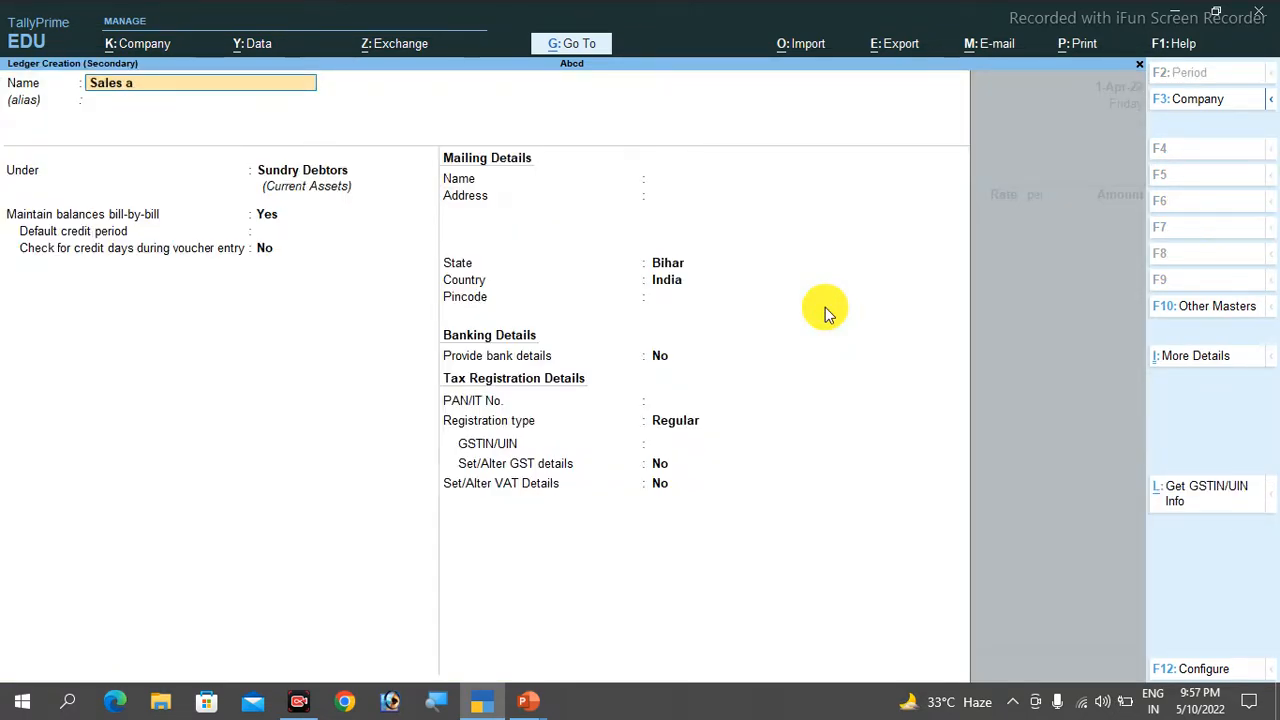
key(Return)
key(Return)
text(Sales)
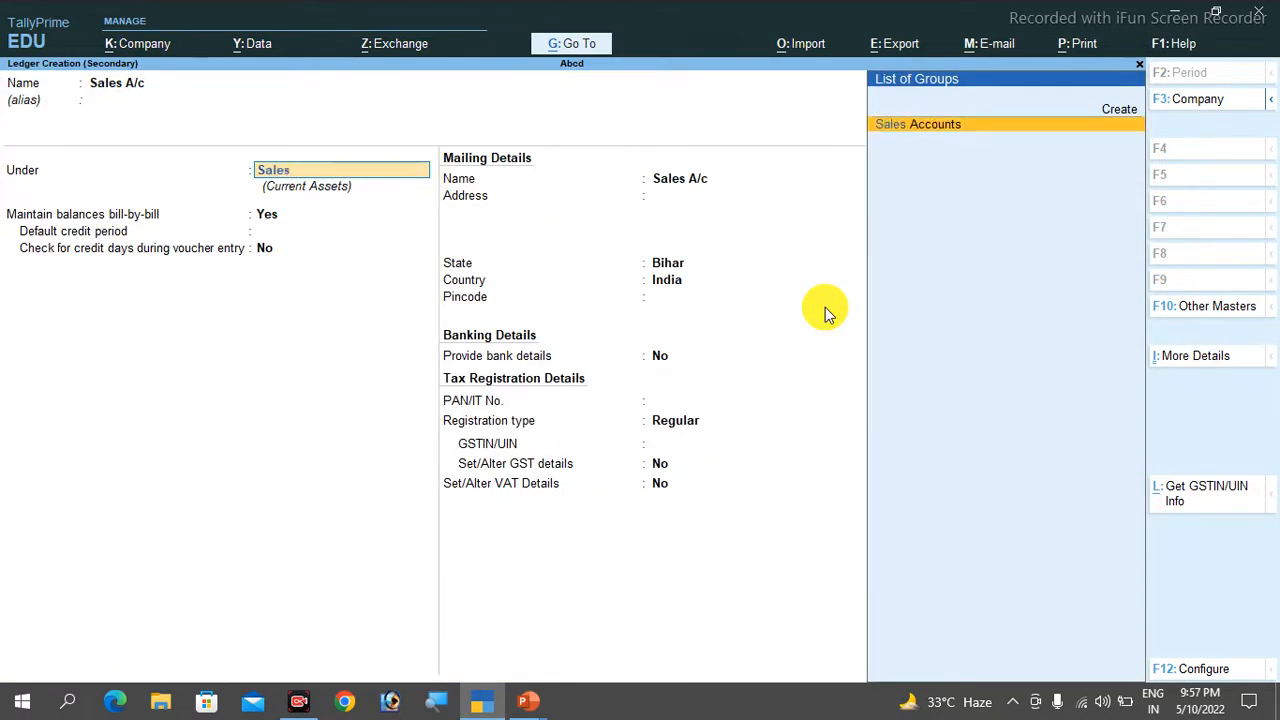
key(Return)
- Set the Sales A/c ledger's type of supply to Goods, keep VAT/CST as Applicable, and save the ledger
key(Return)
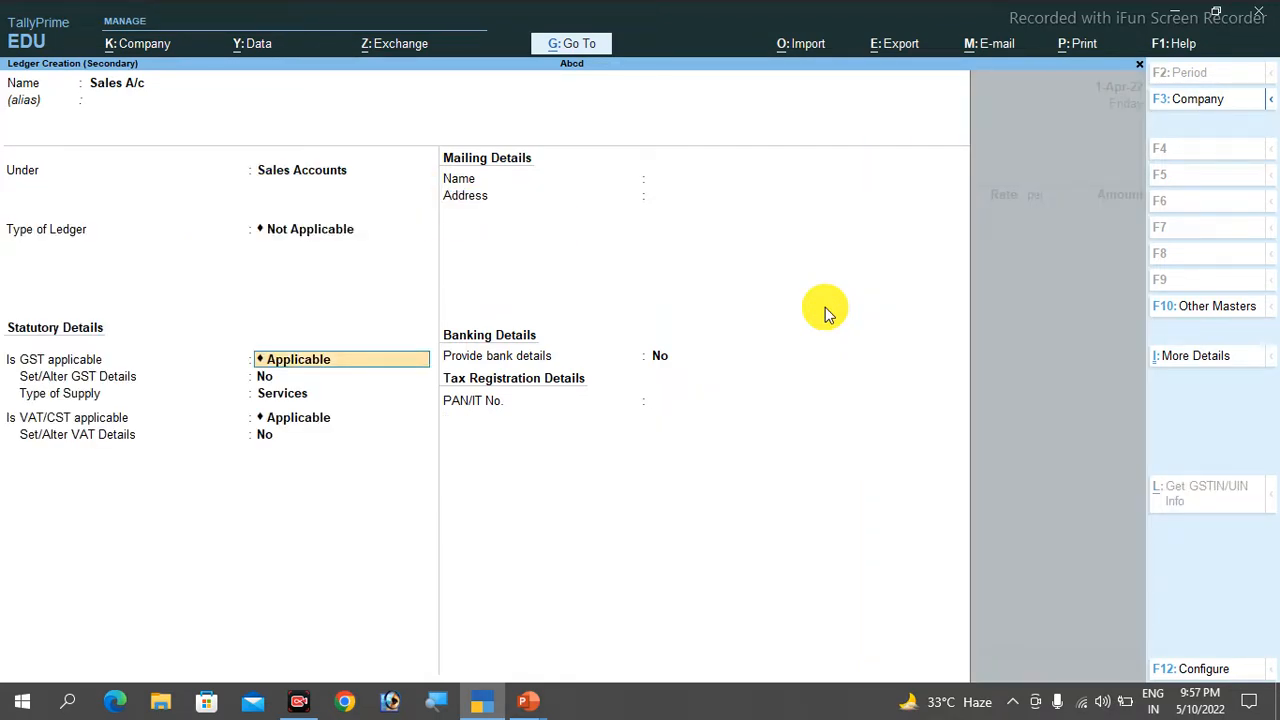
key(Return)
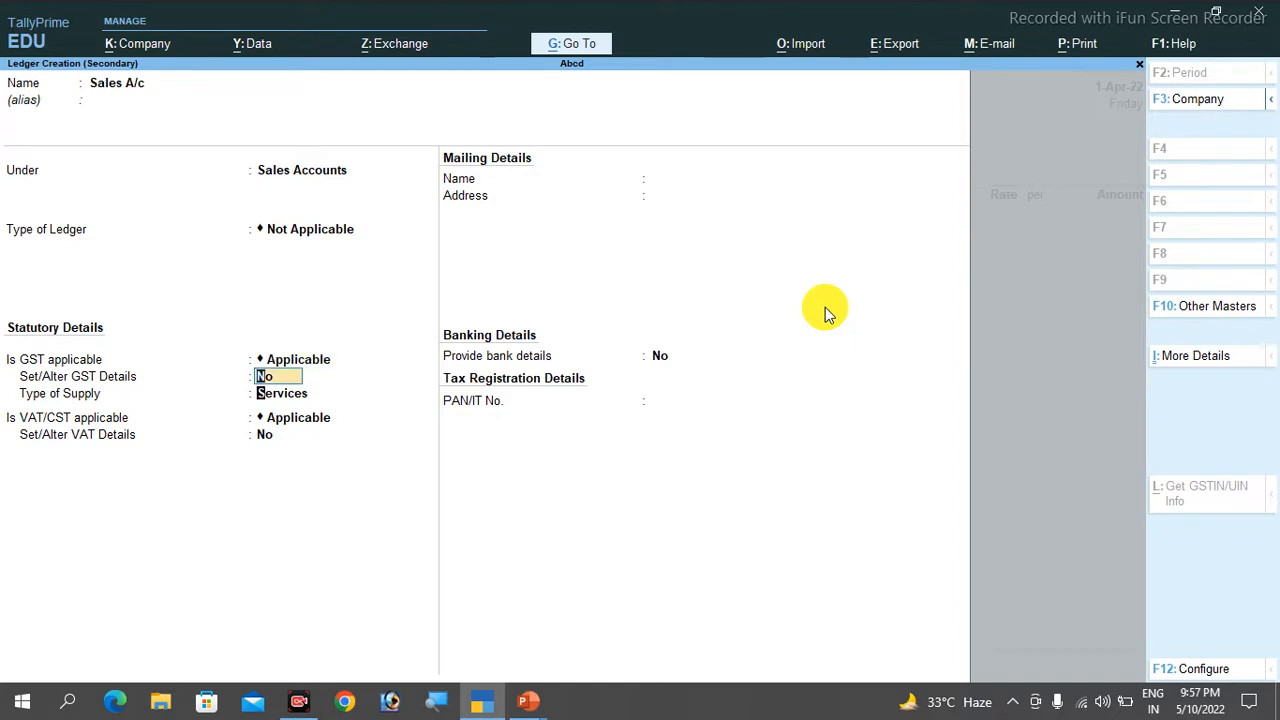
key(Return)
key(Up)
key(Return)
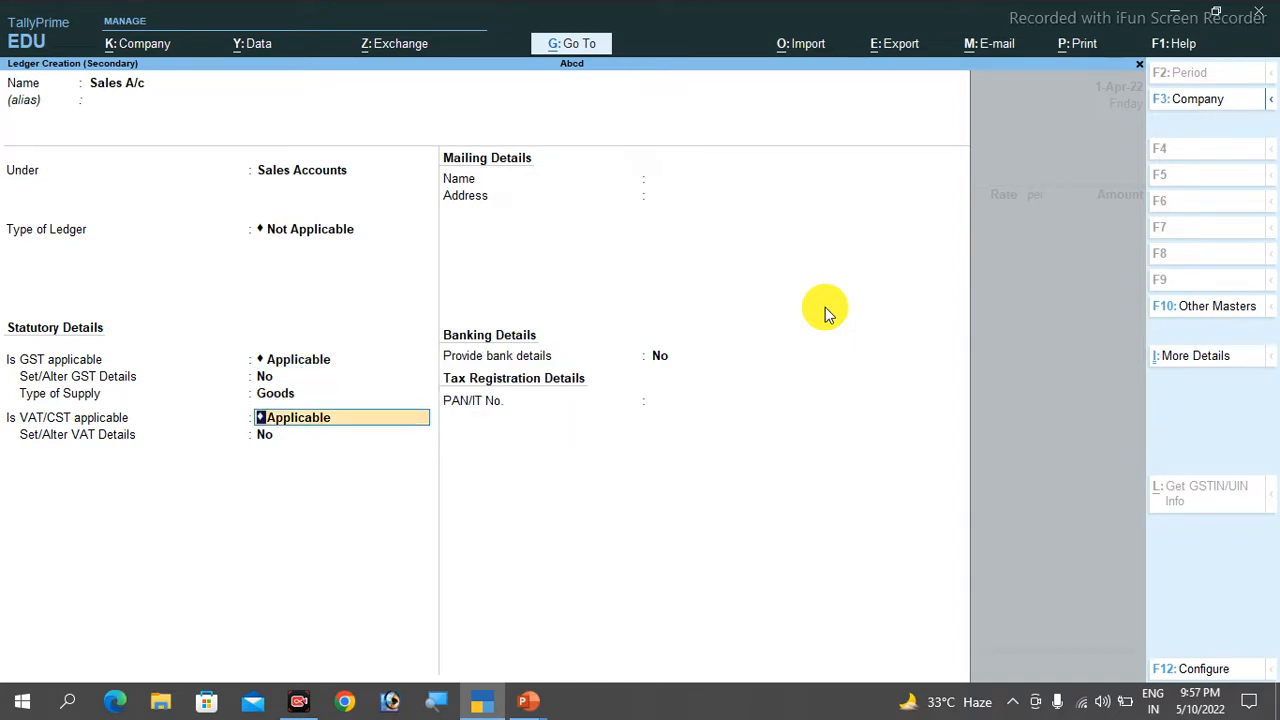
key(BackSpace)
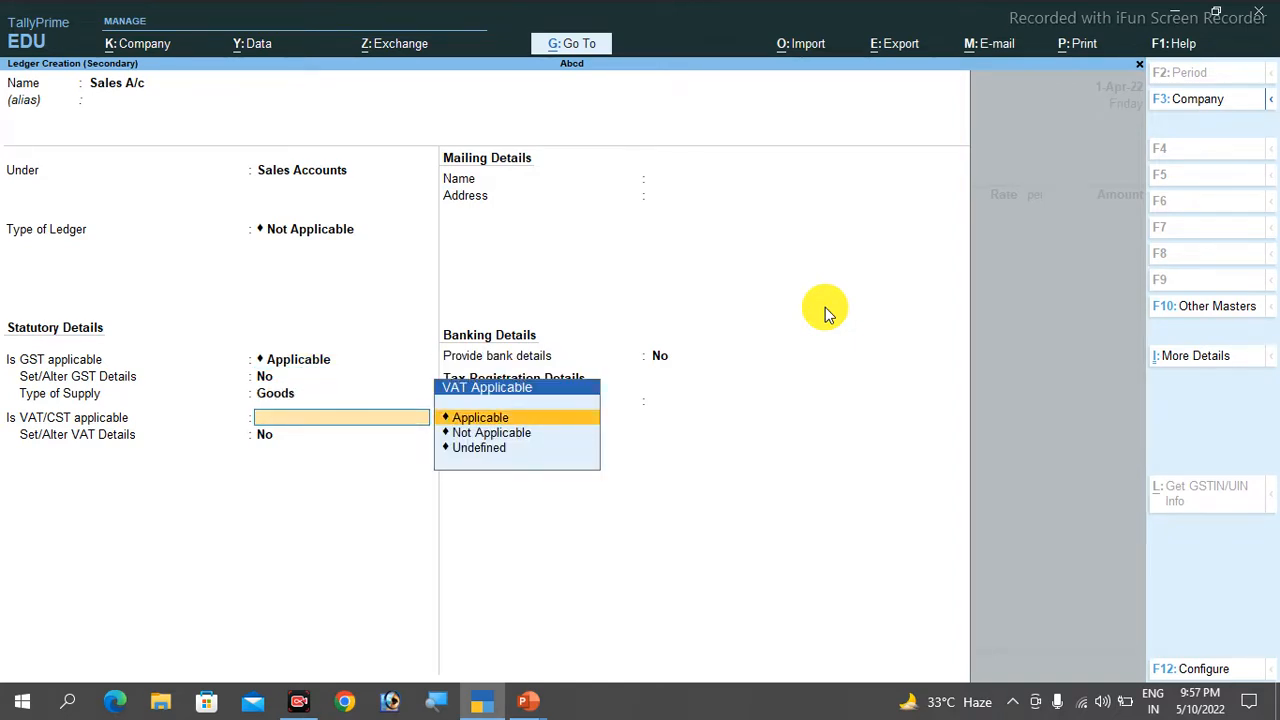
key(Return)
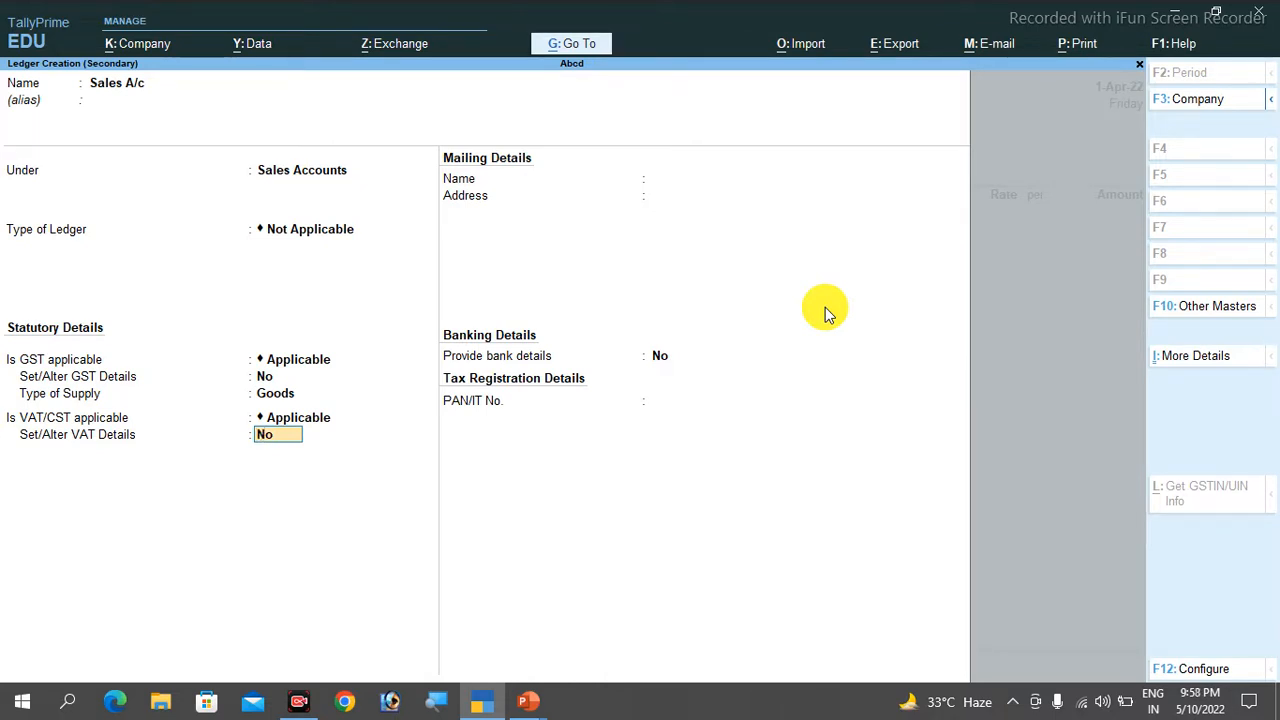
key(Return)
key(Return)
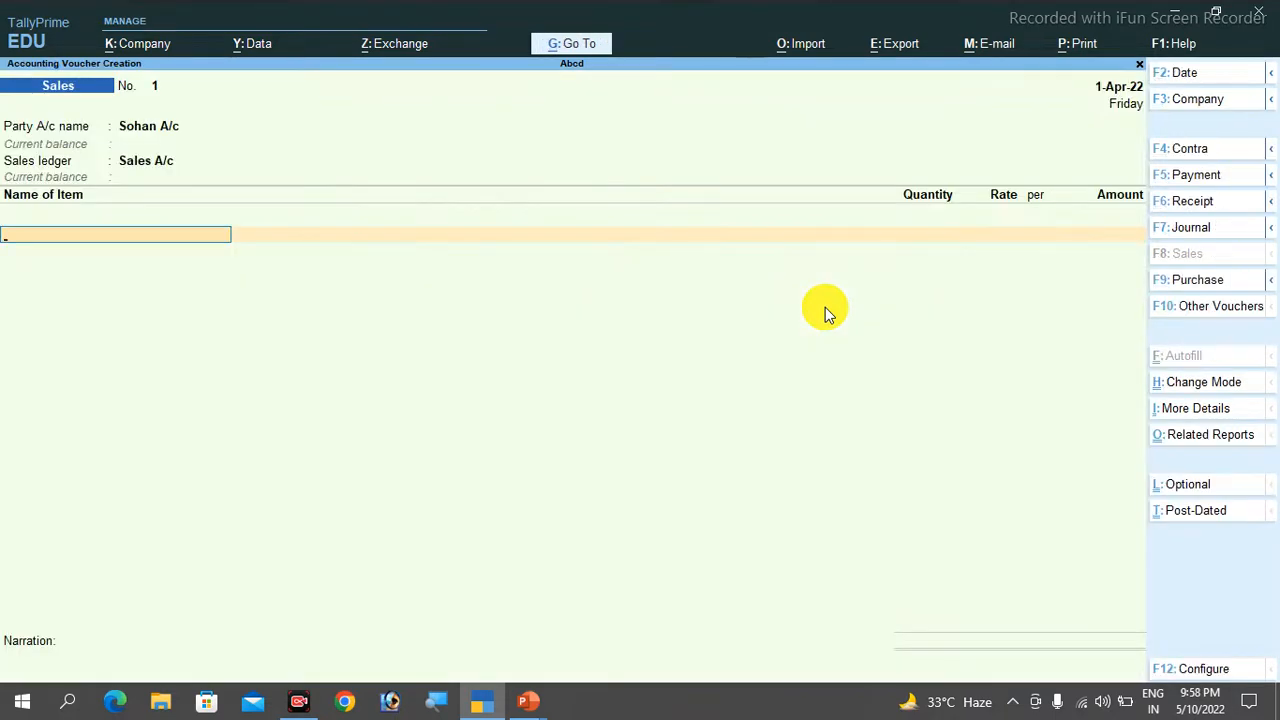
- Add Item1 to the sales voucher with a quantity of 5000 and a rate of 100
key(Down)
key(Down)
key(Down)
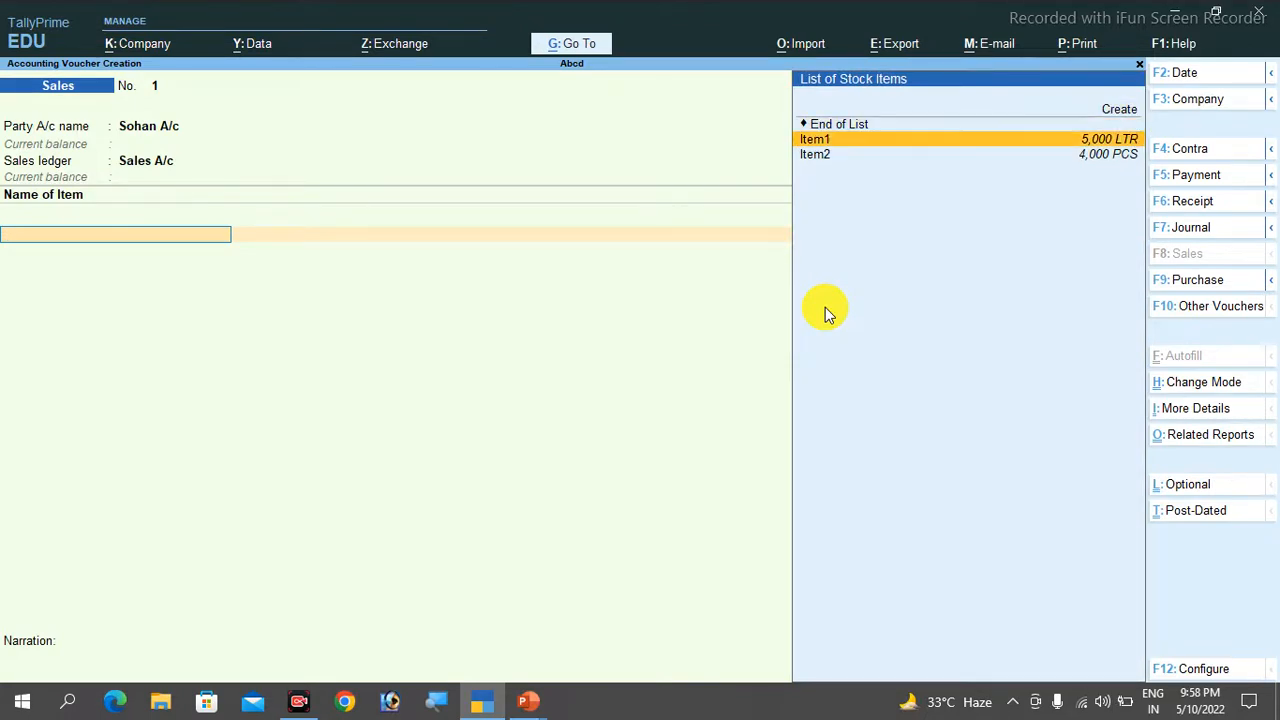
key(Return)
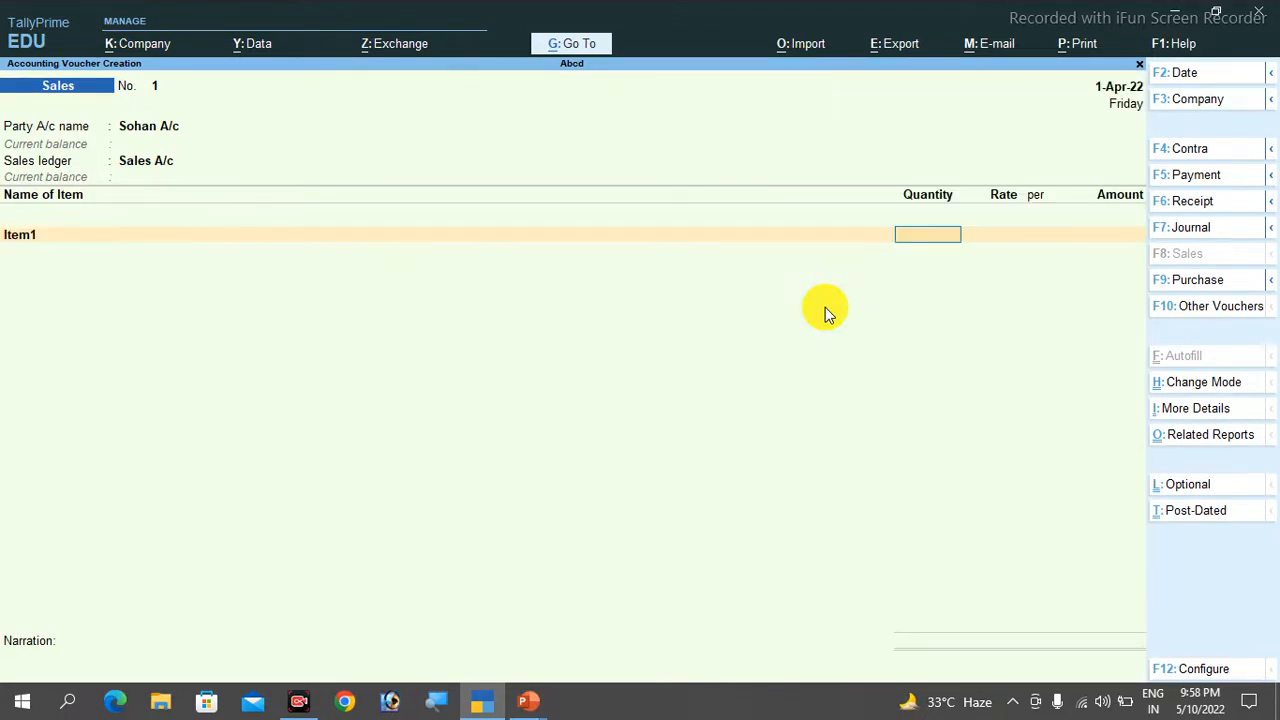
text(5000)
key(Return)
text(100)
key(Return)
key(Return)
key(Return)
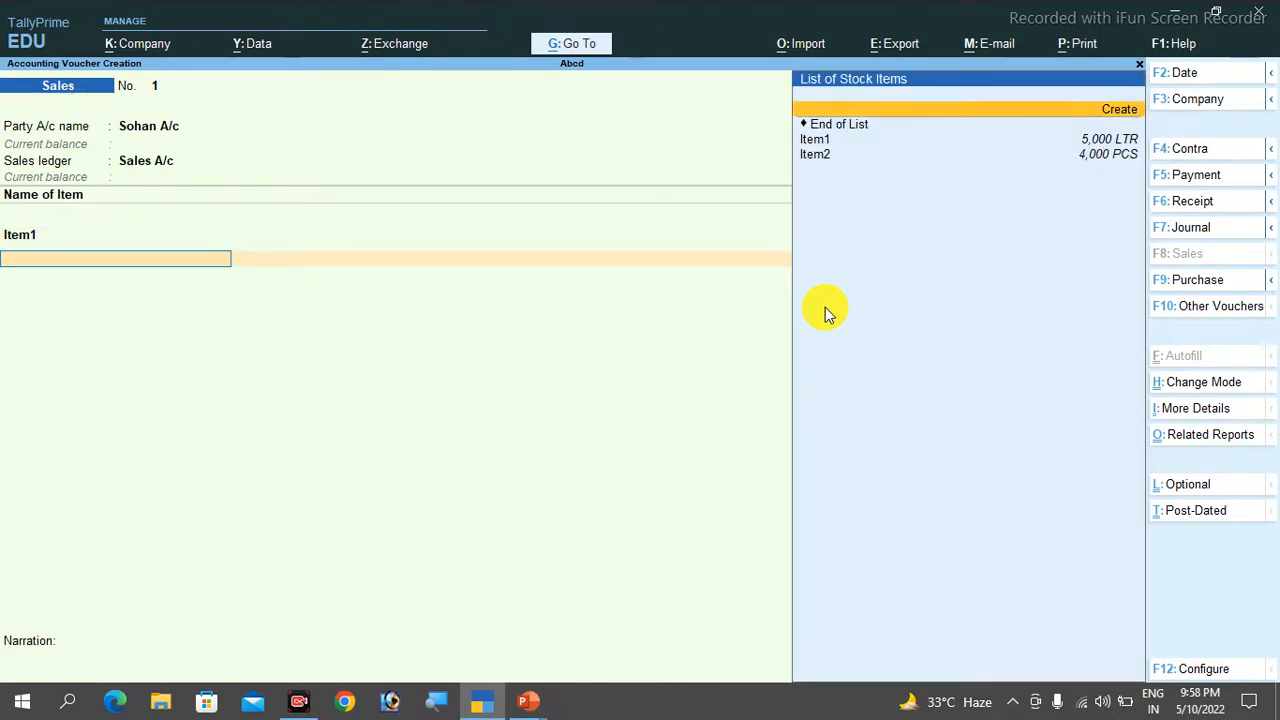
- Add Item2 to the sales voucher with a quantity of 4000 and a rate of 40
key(Down)
key(Down)
key(Return)
text(4000)
key(Return)
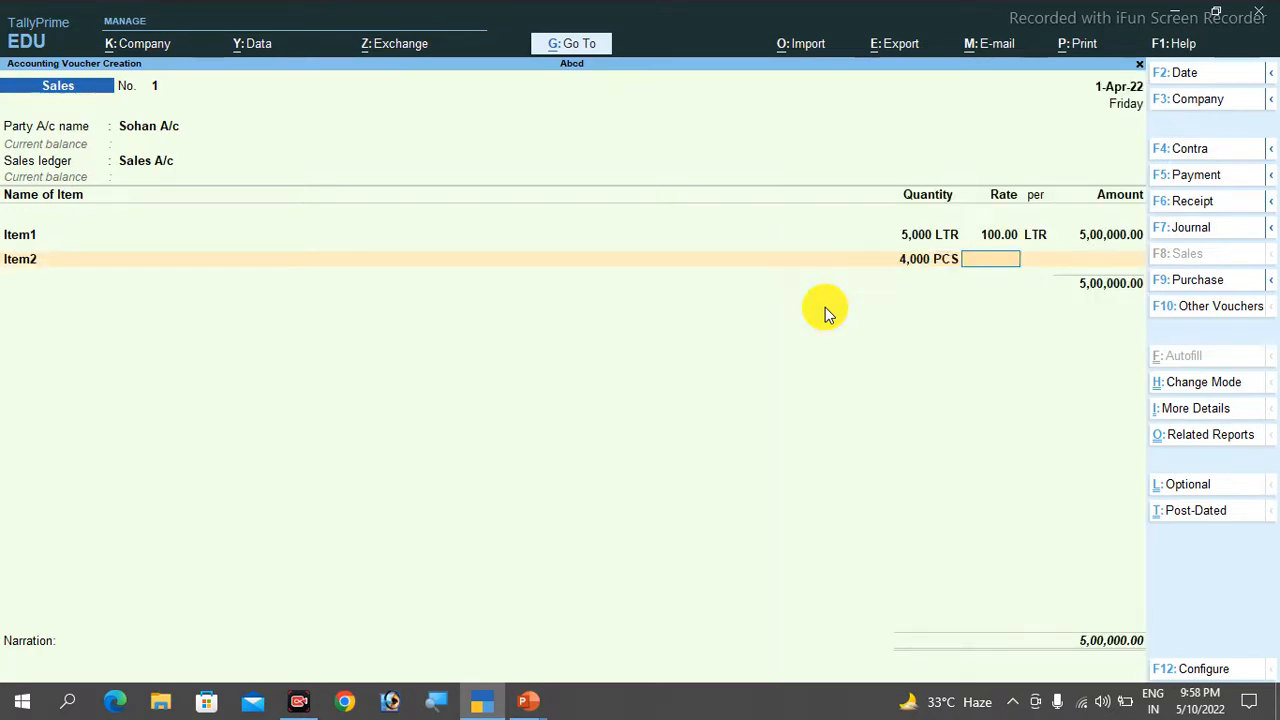
text(4)
key(Return)
key(Return)
key(Return)
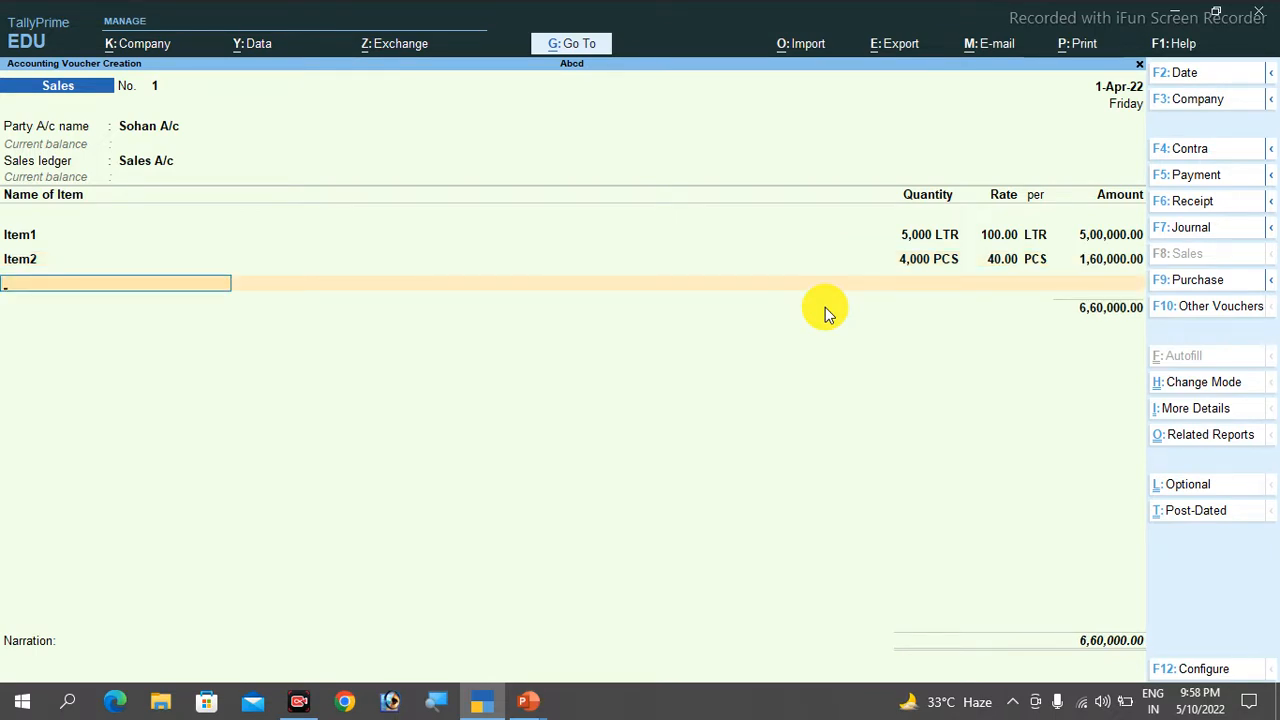
- End the item list and add the CST ledger to the sales voucher with its calculated amount
key(Return)
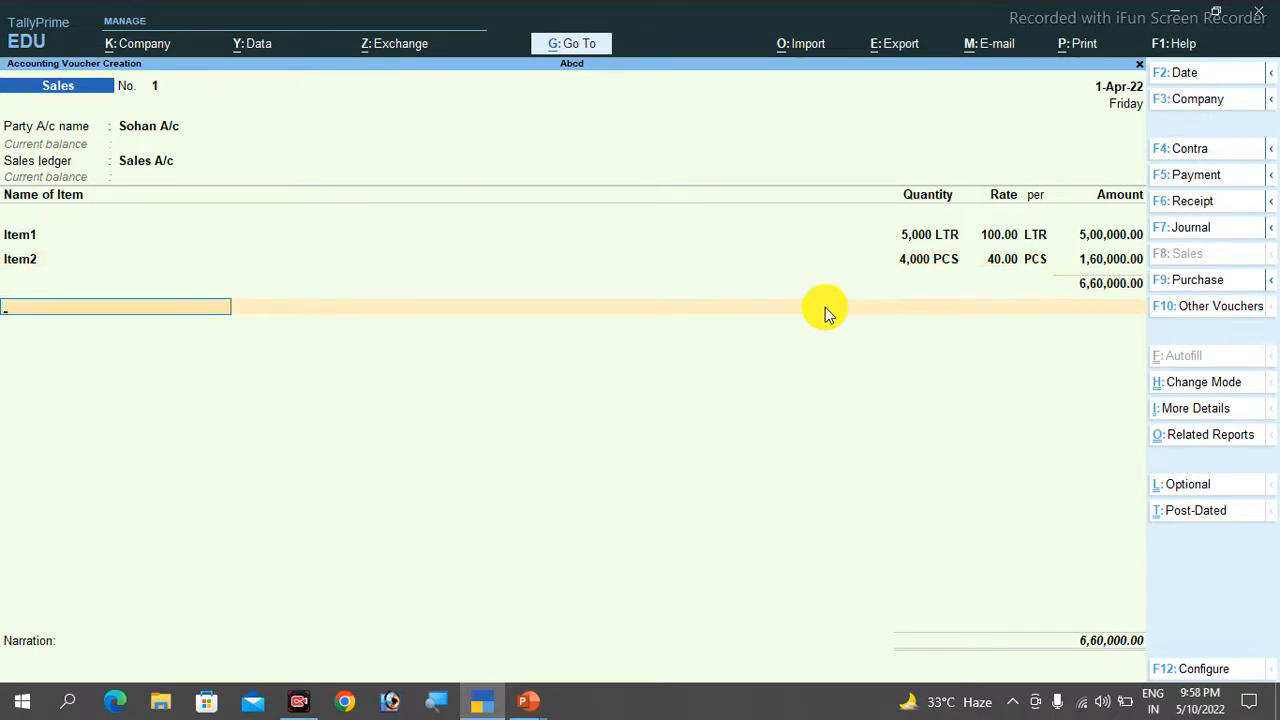
key(Down)
key(Return)
key(Return)
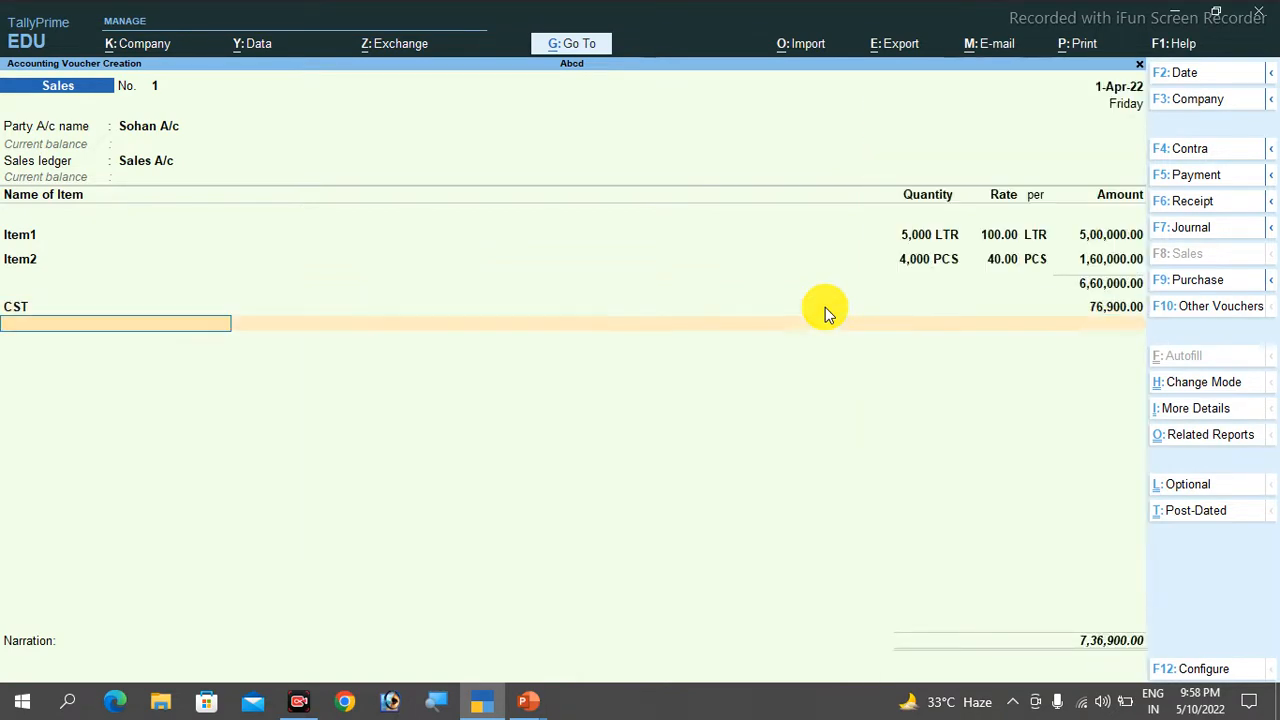
- Examine the VAT tax analysis of the sales voucher for each item's taxable value, rate and tax
click(1192, 442)
key(Down)
click(1190, 434)
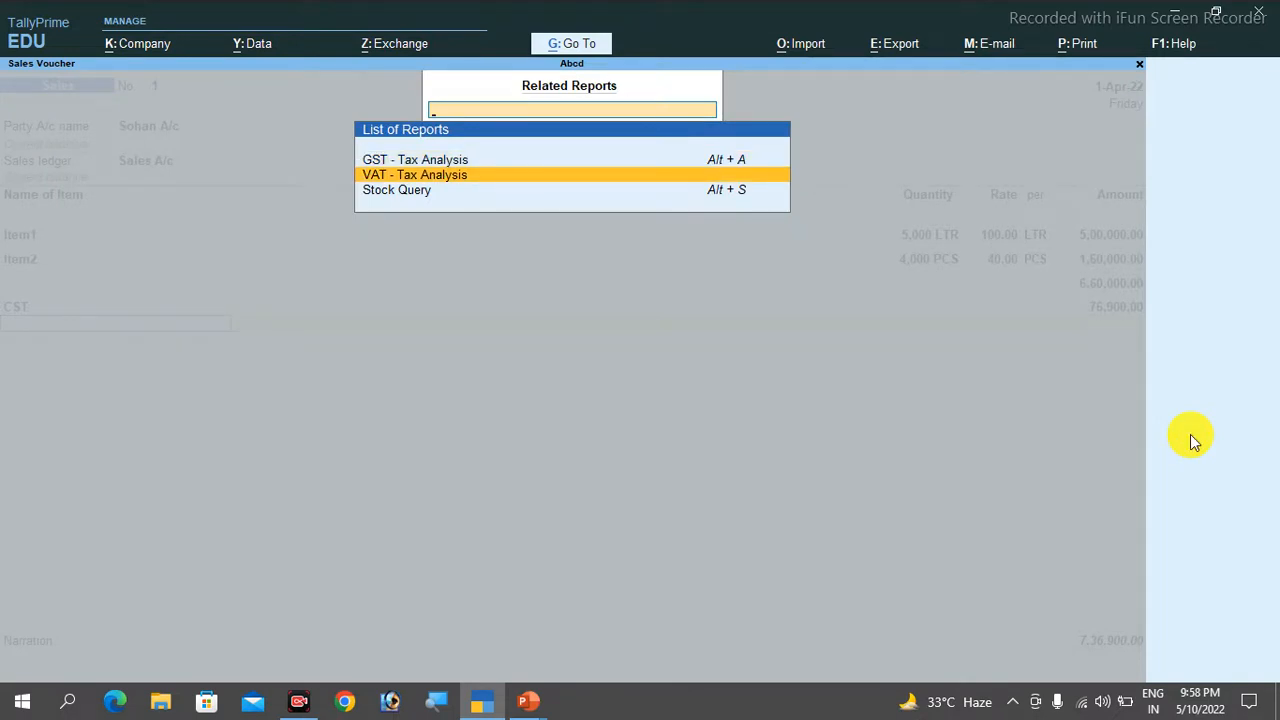
key(Return)
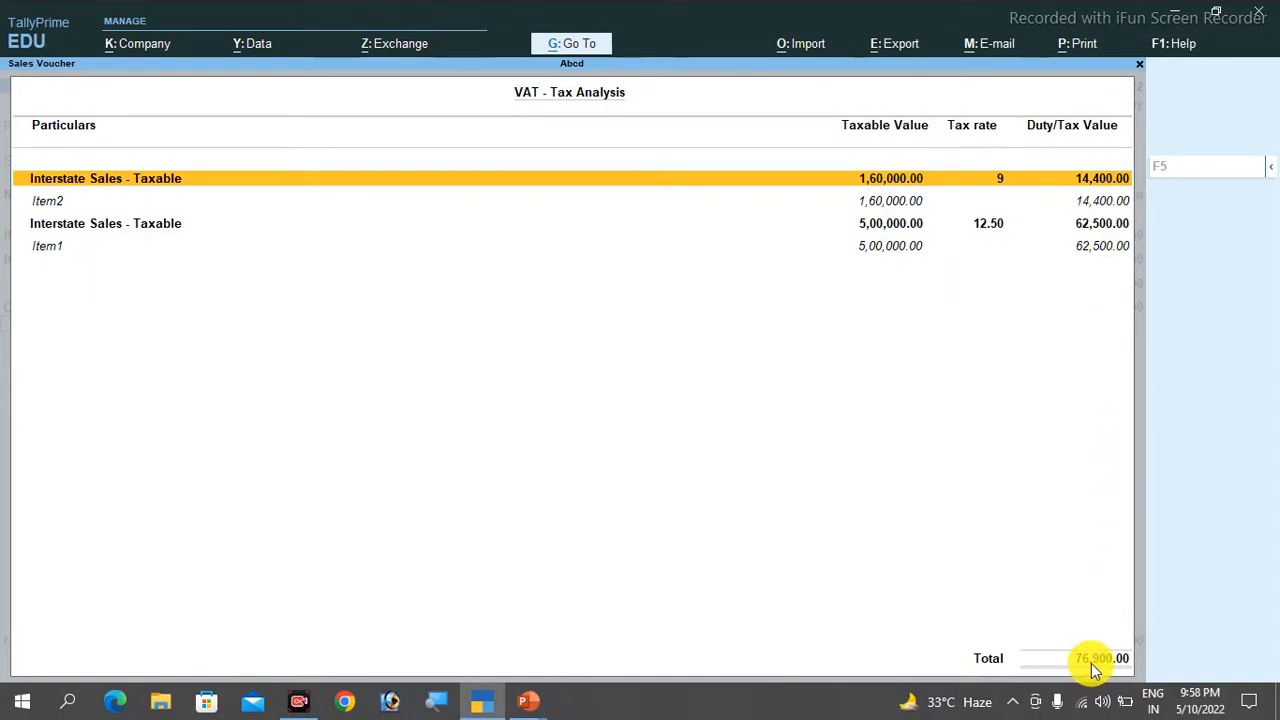
- Close the tax analysis and quit the sales voucher without saving it
key(Escape)
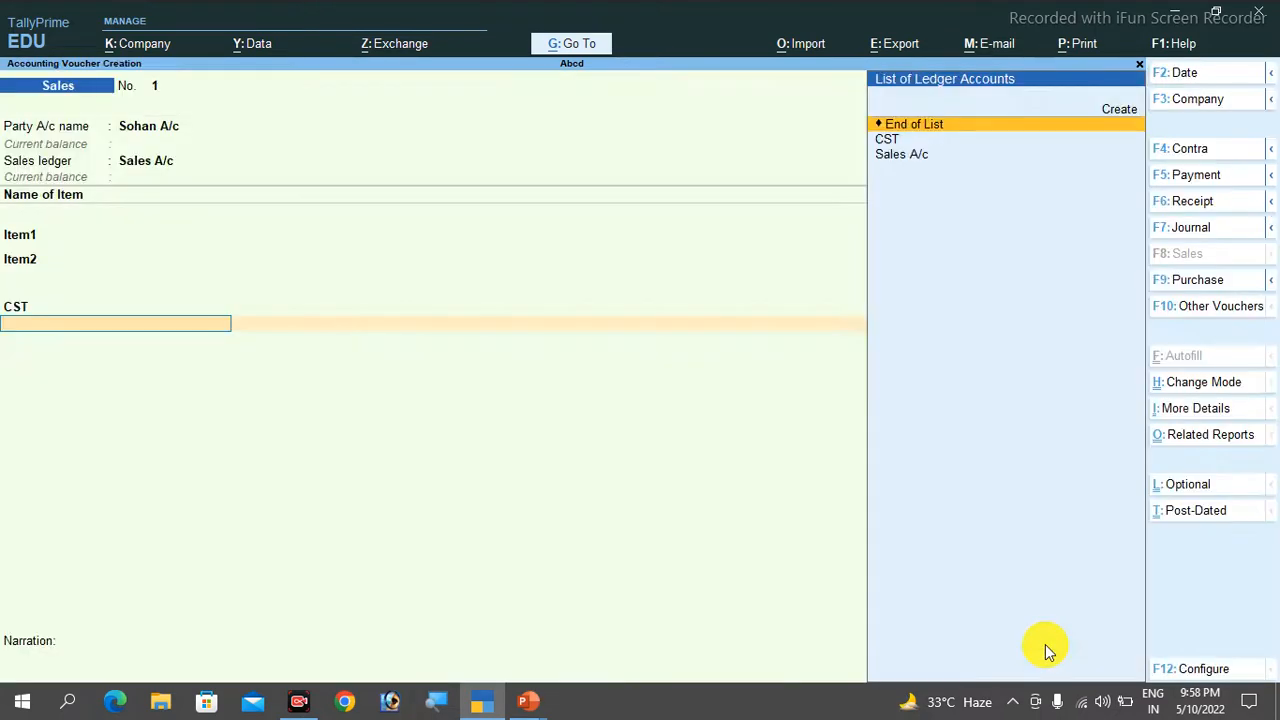
key(Escape)
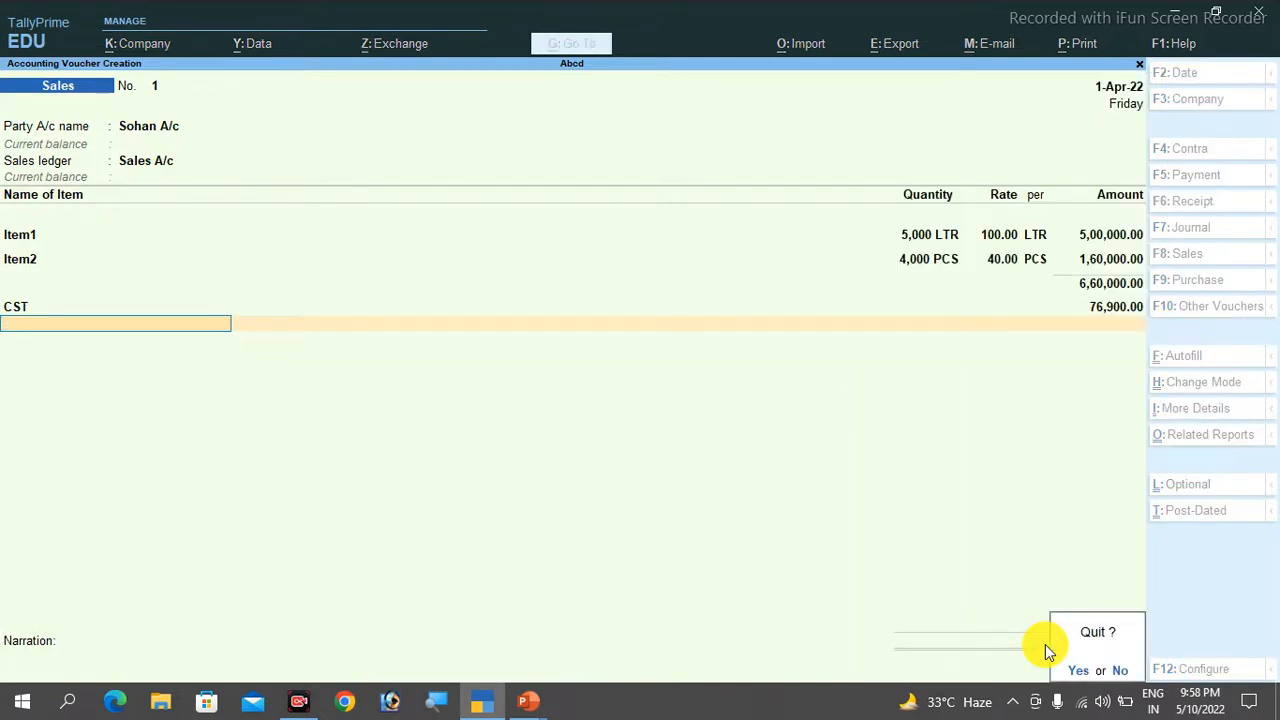
key(Return)
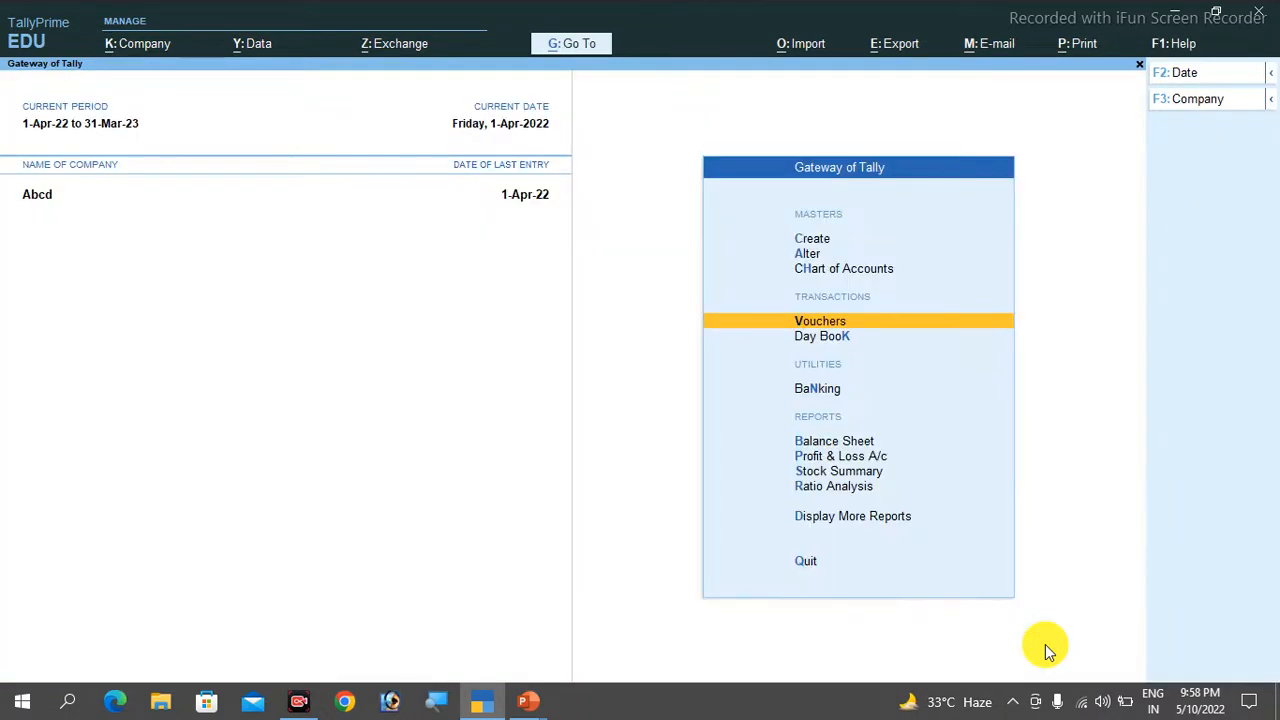
- Start a new sales voucher for the Assam customer, accept the party and VAT details, and use Sales A/c as the sales ledger
key(Return)
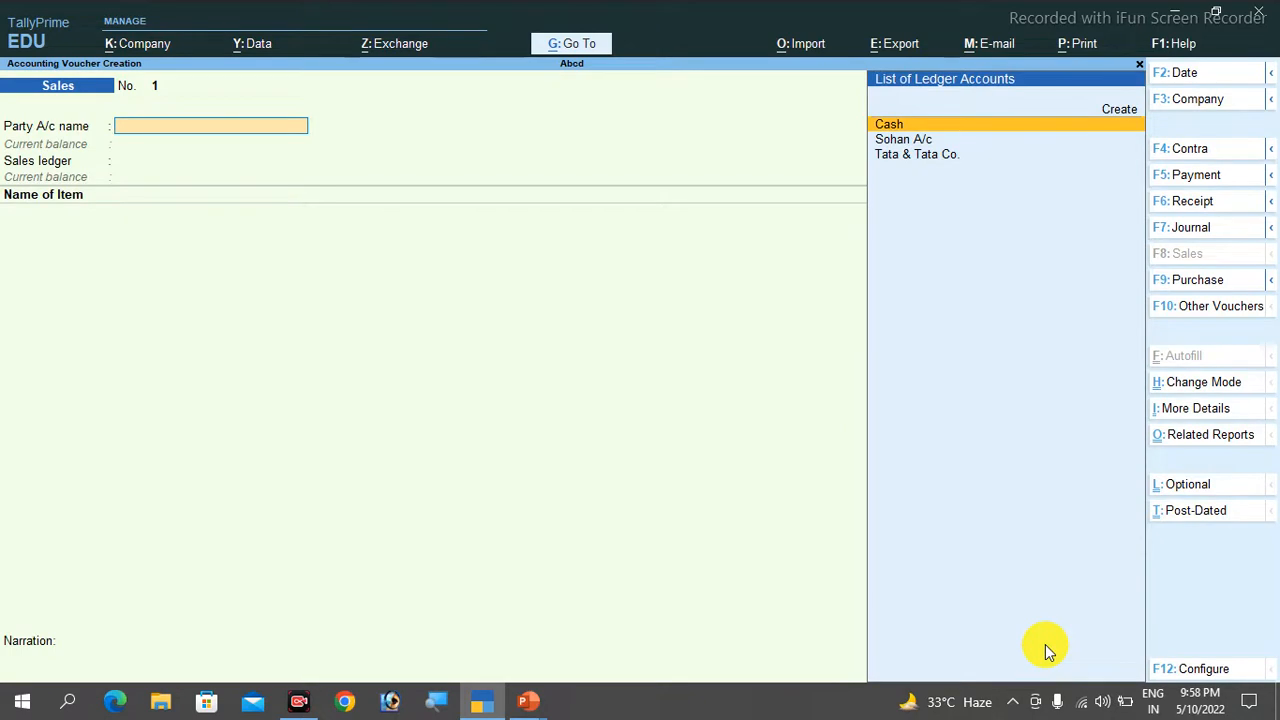
key(Down)
key(Down)
key(Up)
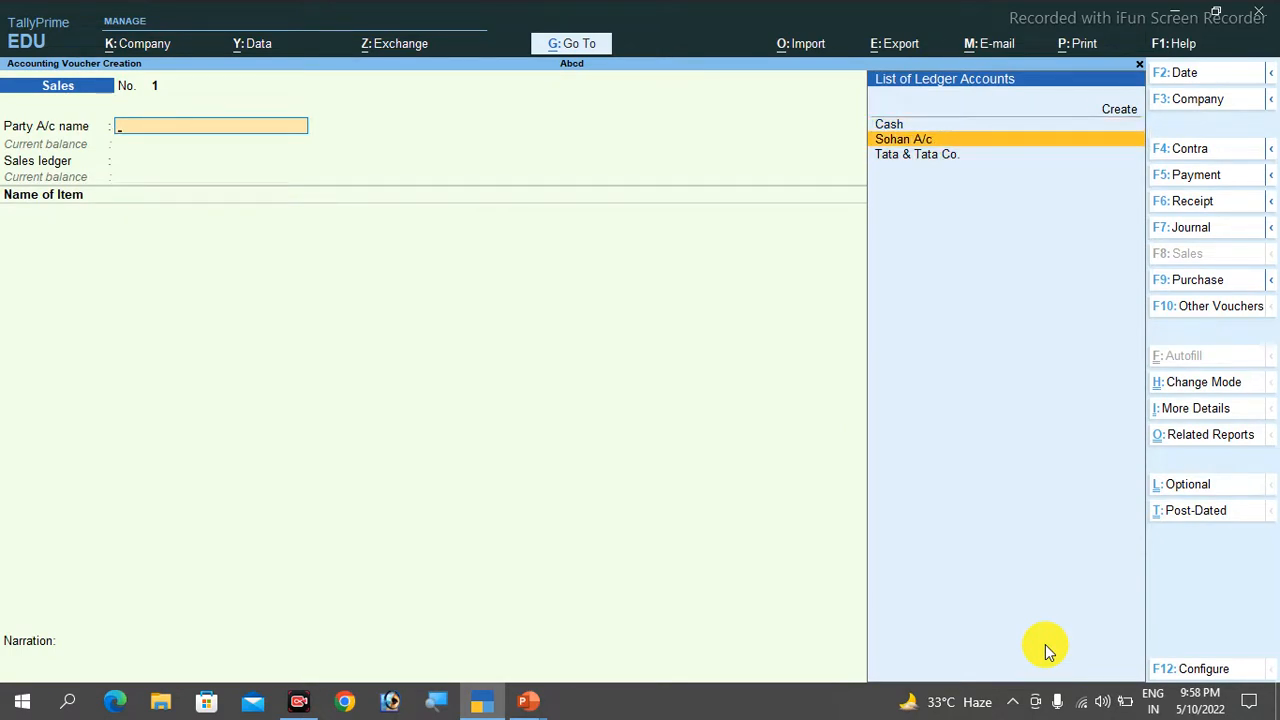
key(Return)
key(ctrl+a)
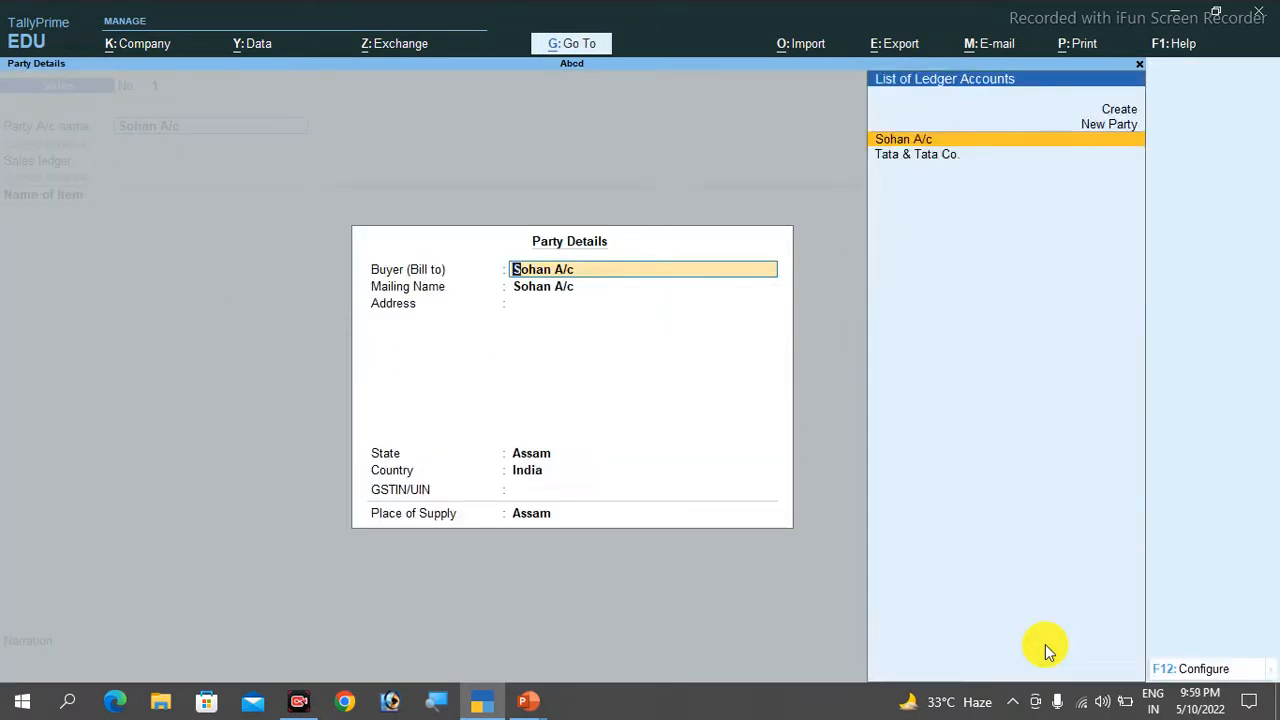
key(ctrl+a)
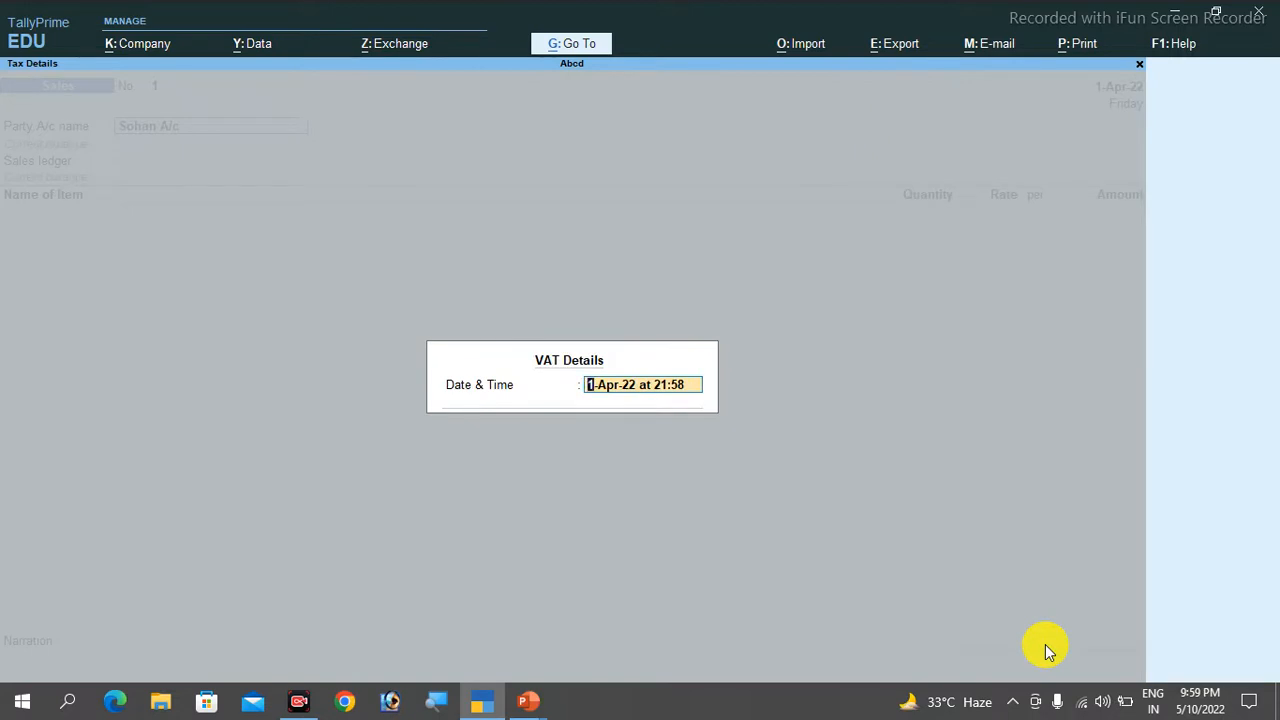
key(ctrl+a)
key(Return)
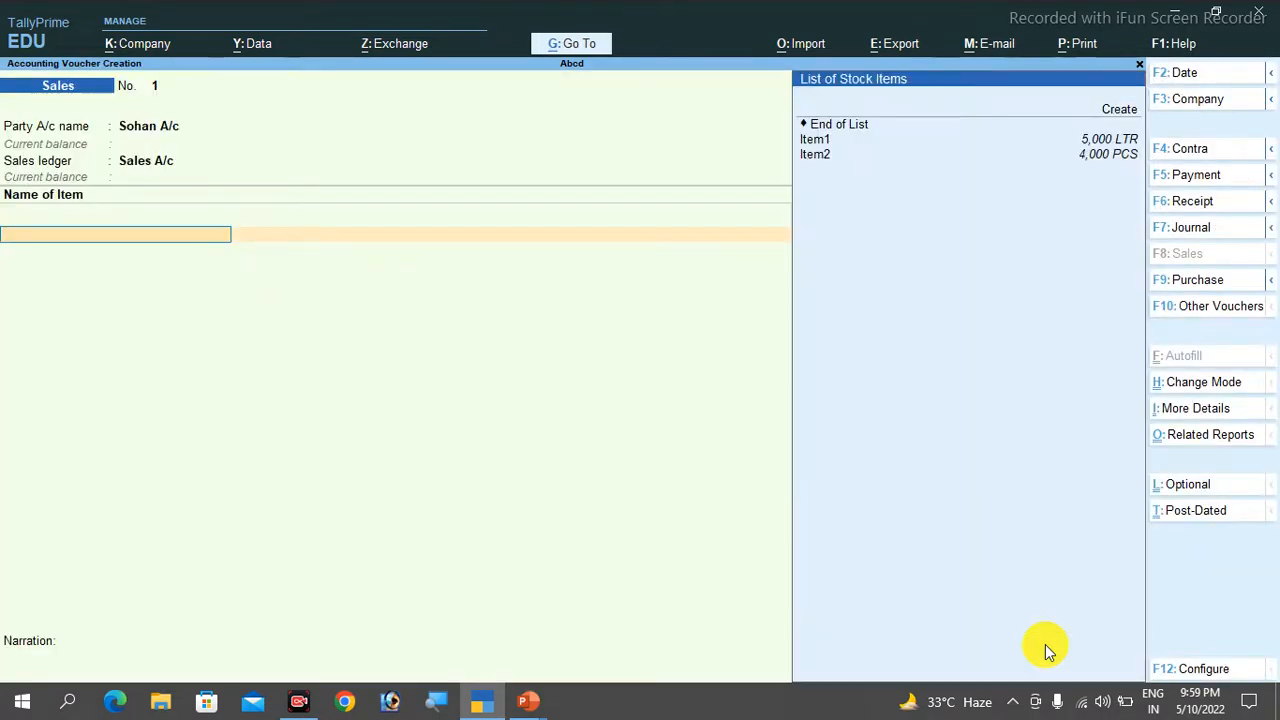
- Enter Item1 in the new sales voucher with a quantity of 5000 and a rate of 100
key(Down)
key(Return)
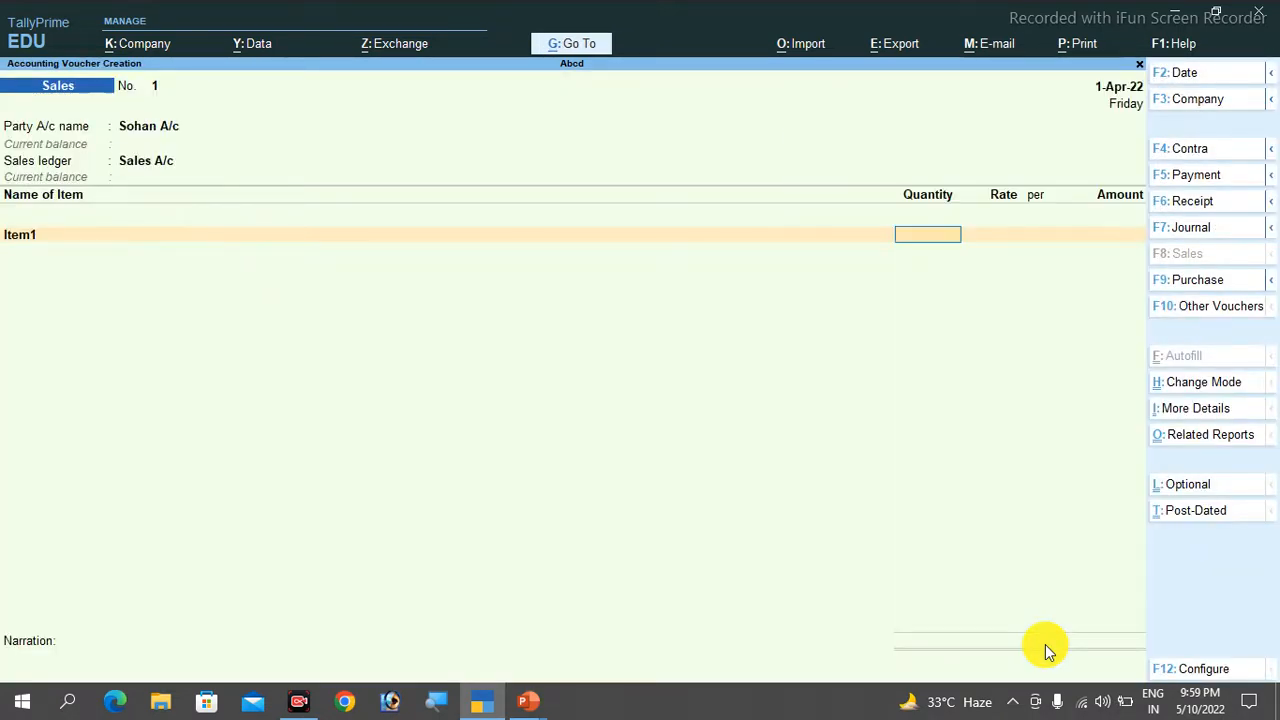
text(5000)
key(Return)
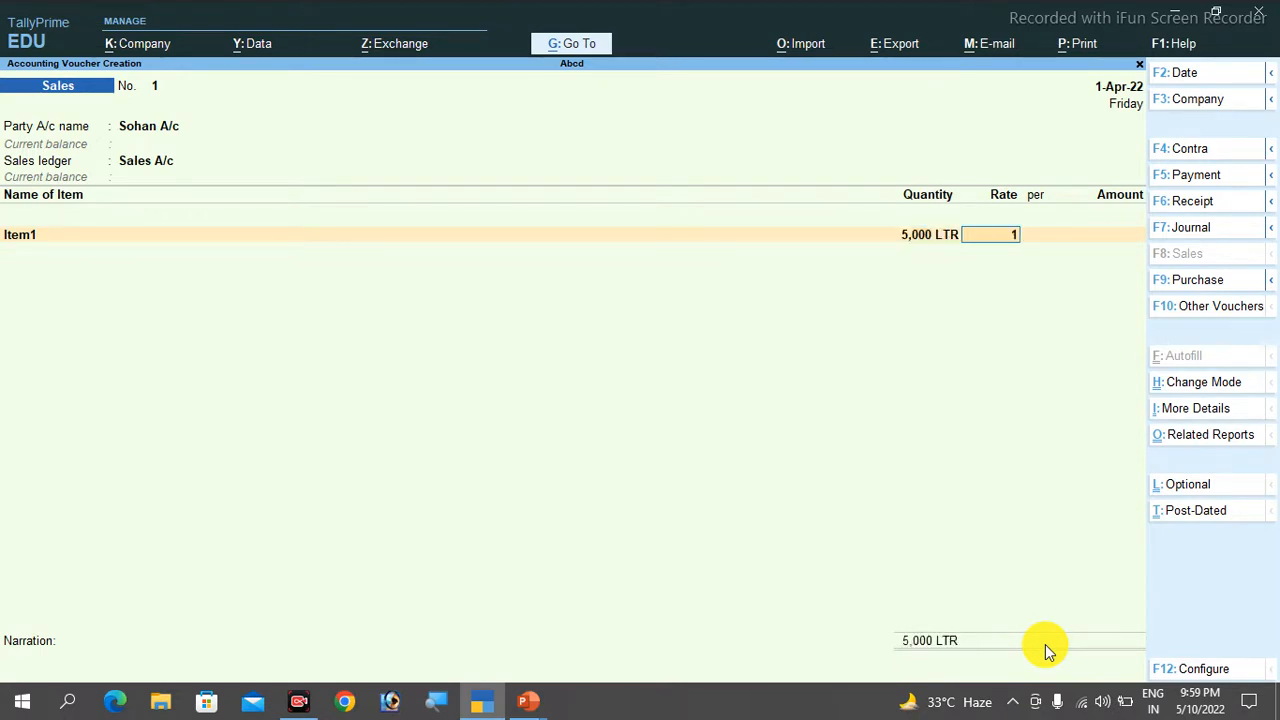
text(00)
key(Return)
key(Return)
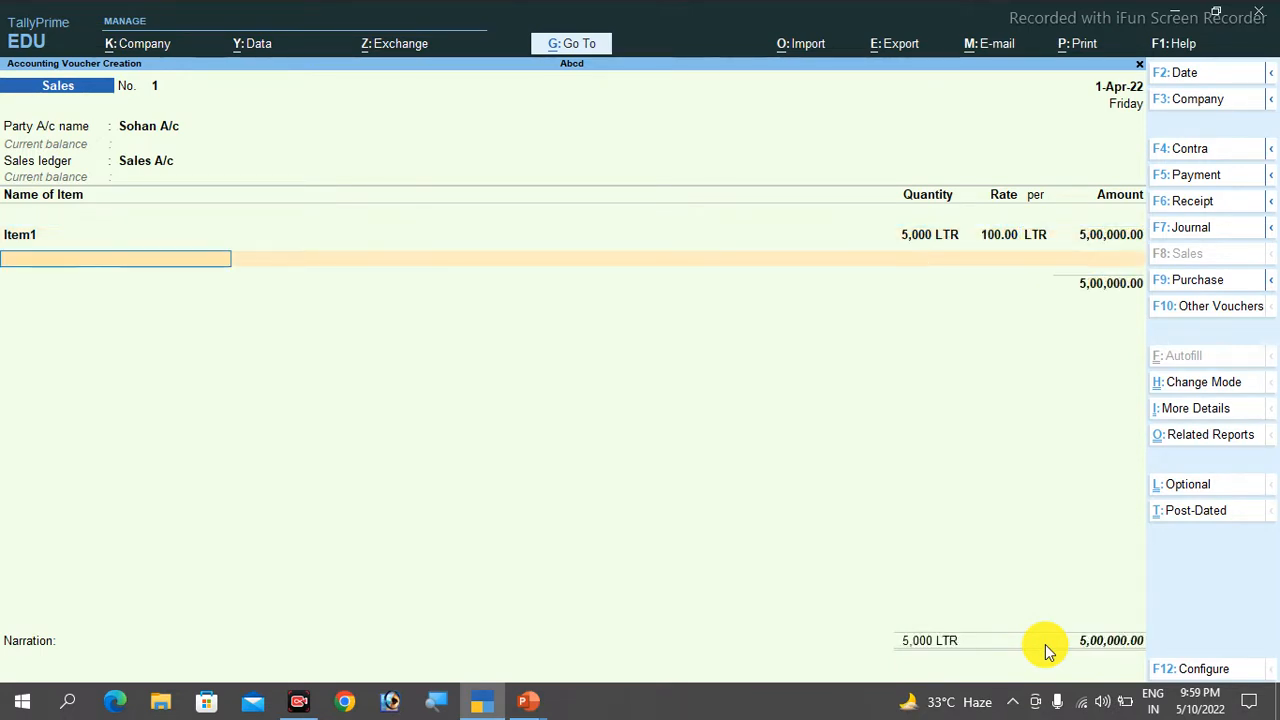
- Enter Item2 in the new sales voucher with a quantity of 4000 and a rate of 40
key(Down)
key(Down)
key(Return)
text(4,00)
text(000)
key(Return)
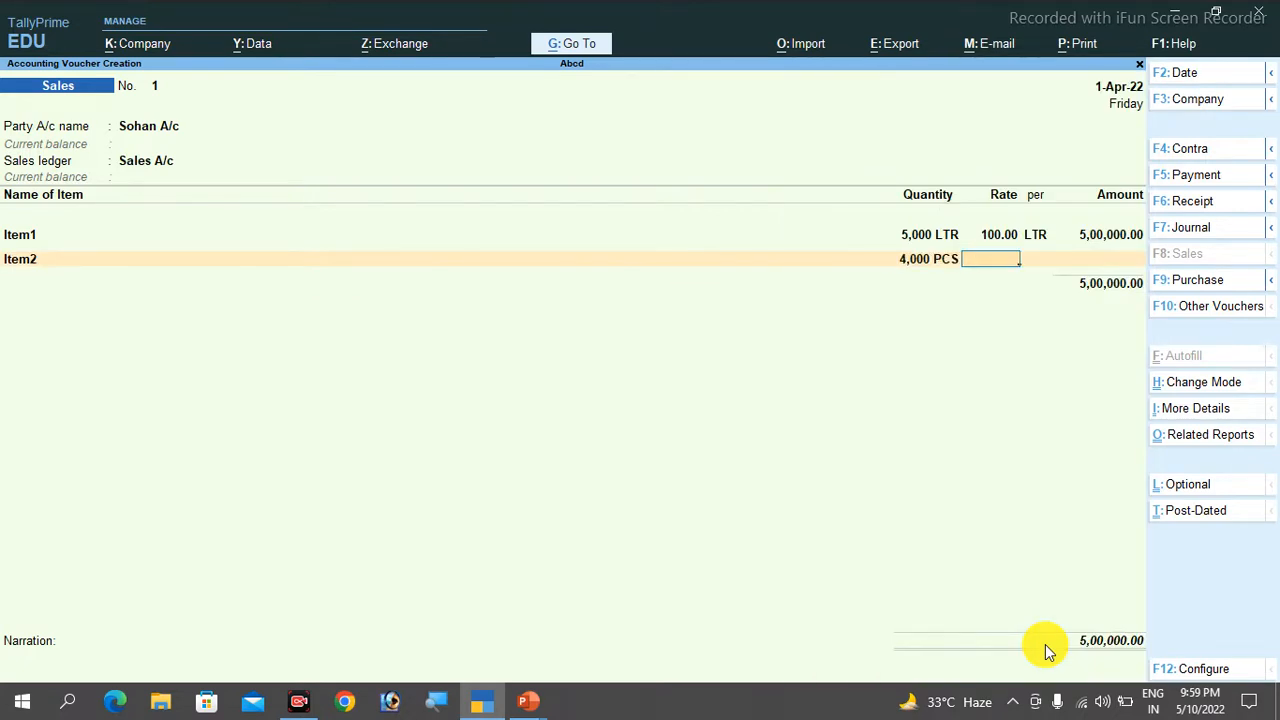
text(40)
key(Return)
key(Return)
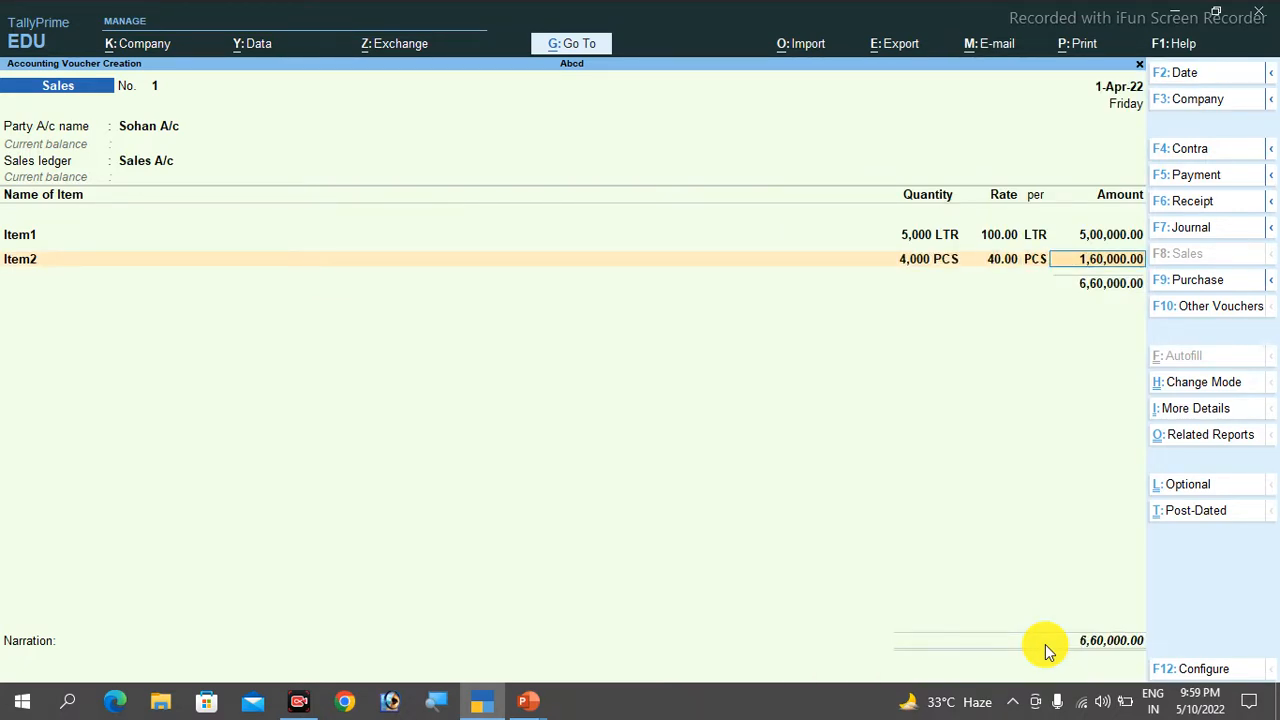
key(Return)
- Apply the CST ledger below the items and save the sales voucher
key(Return)
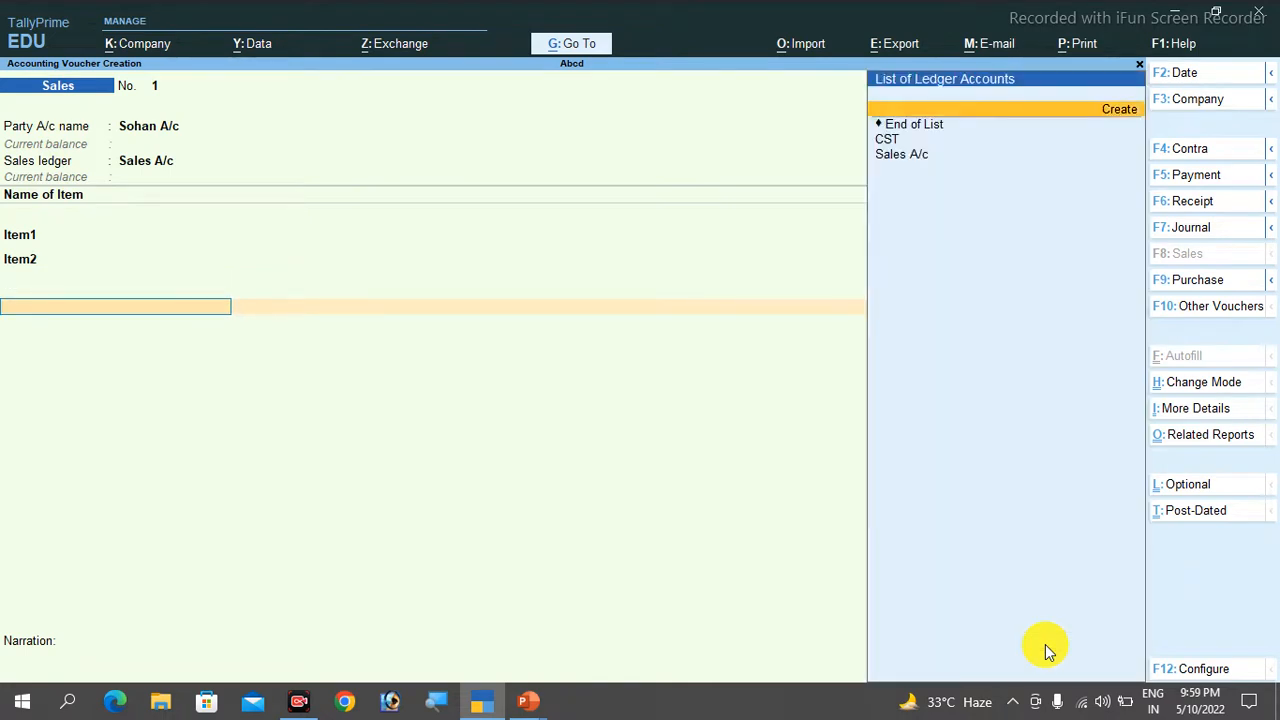
key(Down)
key(Return)
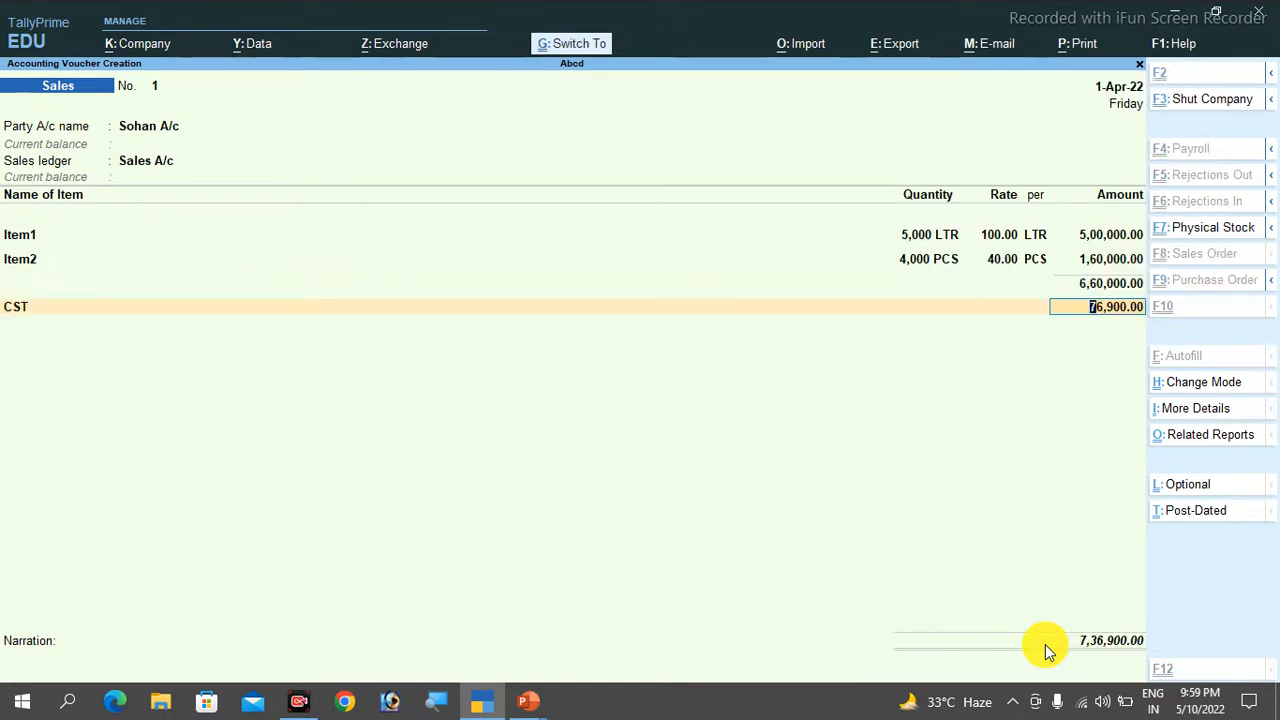
click(1044, 644)
key(ctrl+a)
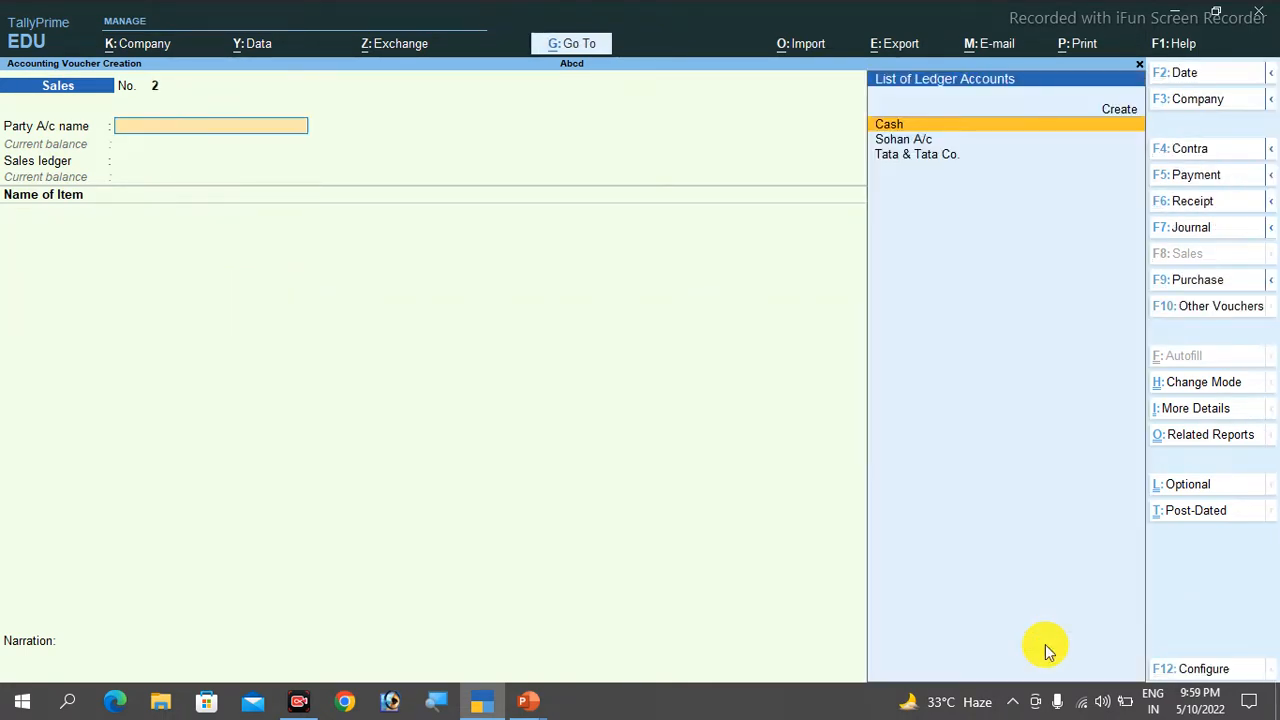
- Review the detailed Profit & Loss A/c, checking the purchase and sales accounts
key(Escape)
key(Down)
key(Down)
key(Down)
key(Down)
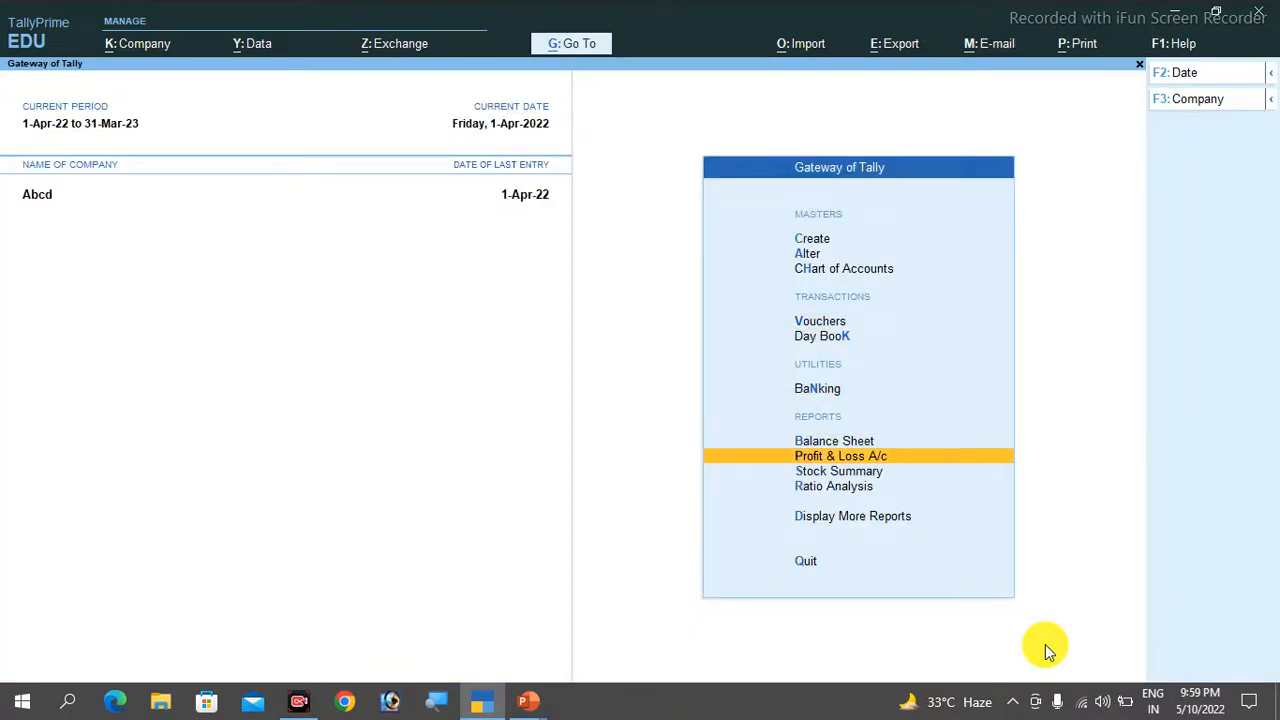
key(Return)
key(alt+F5)
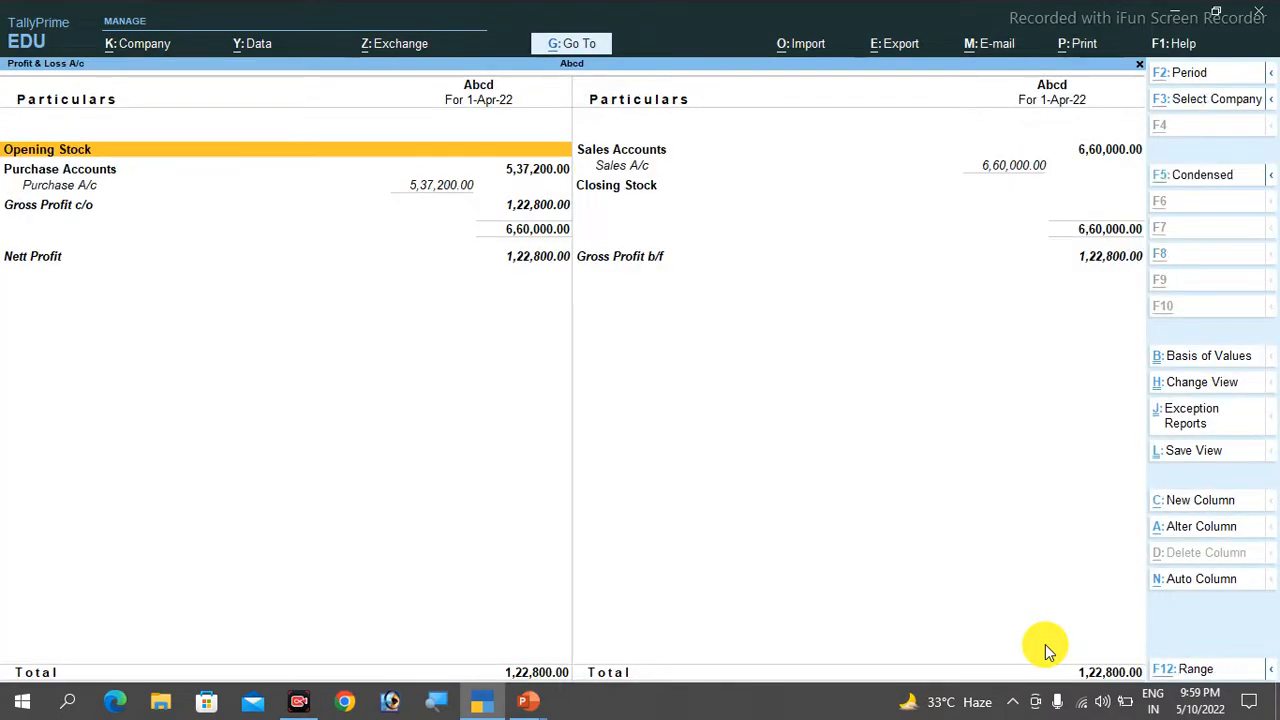
key(Down)
key(Down)
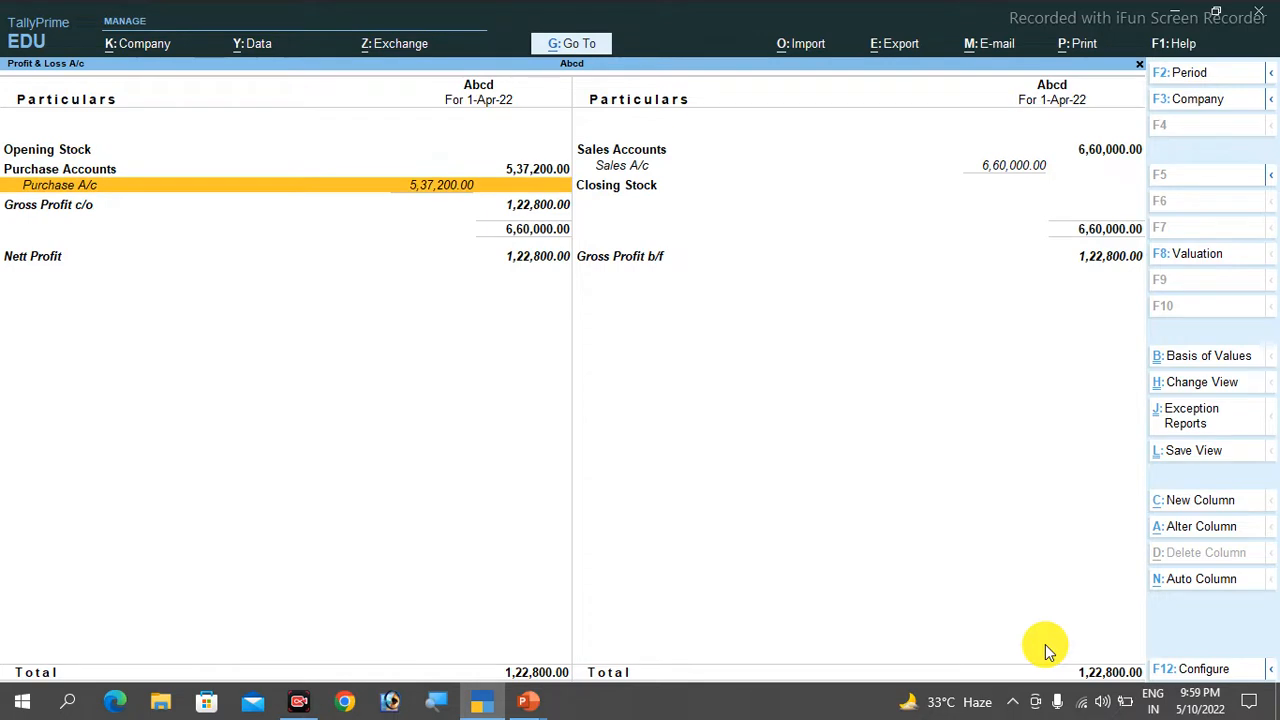
key(Up)
key(Right)
key(Up)
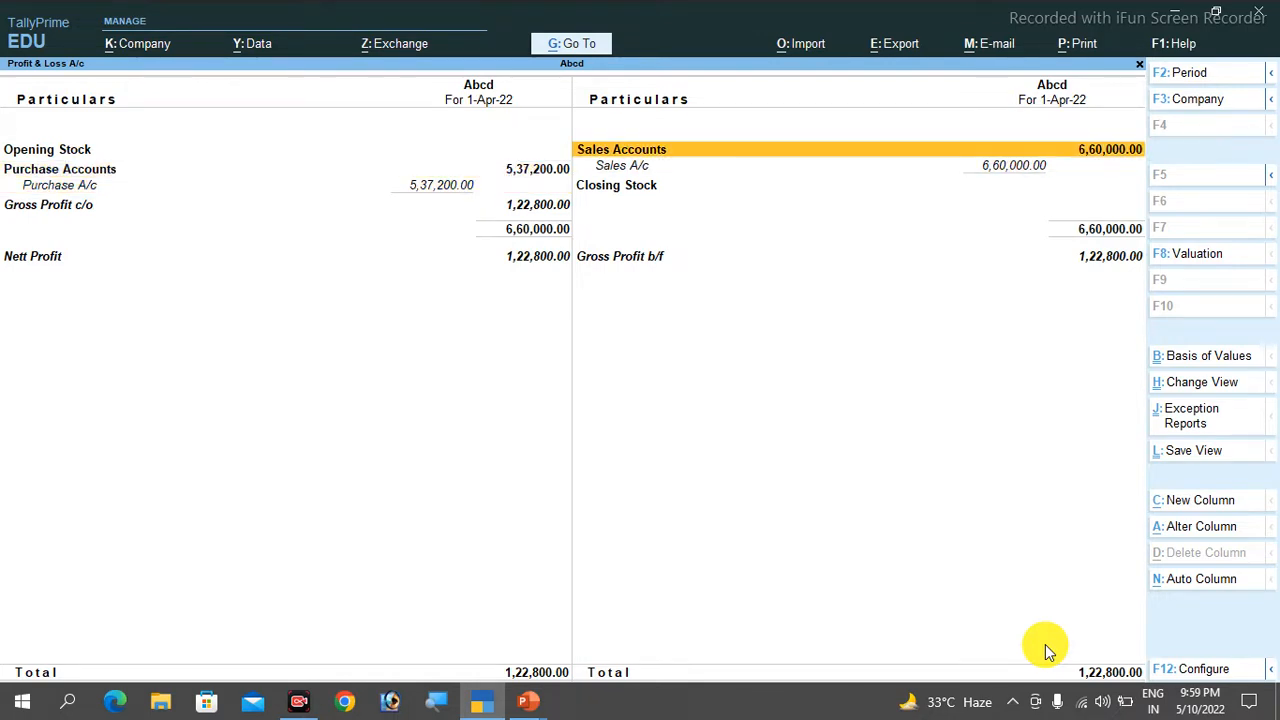
- Check the Stock Summary for the closing balance and return to the main menu
key(Escape)
key(Down)
key(Down)
key(Up)
key(Return)
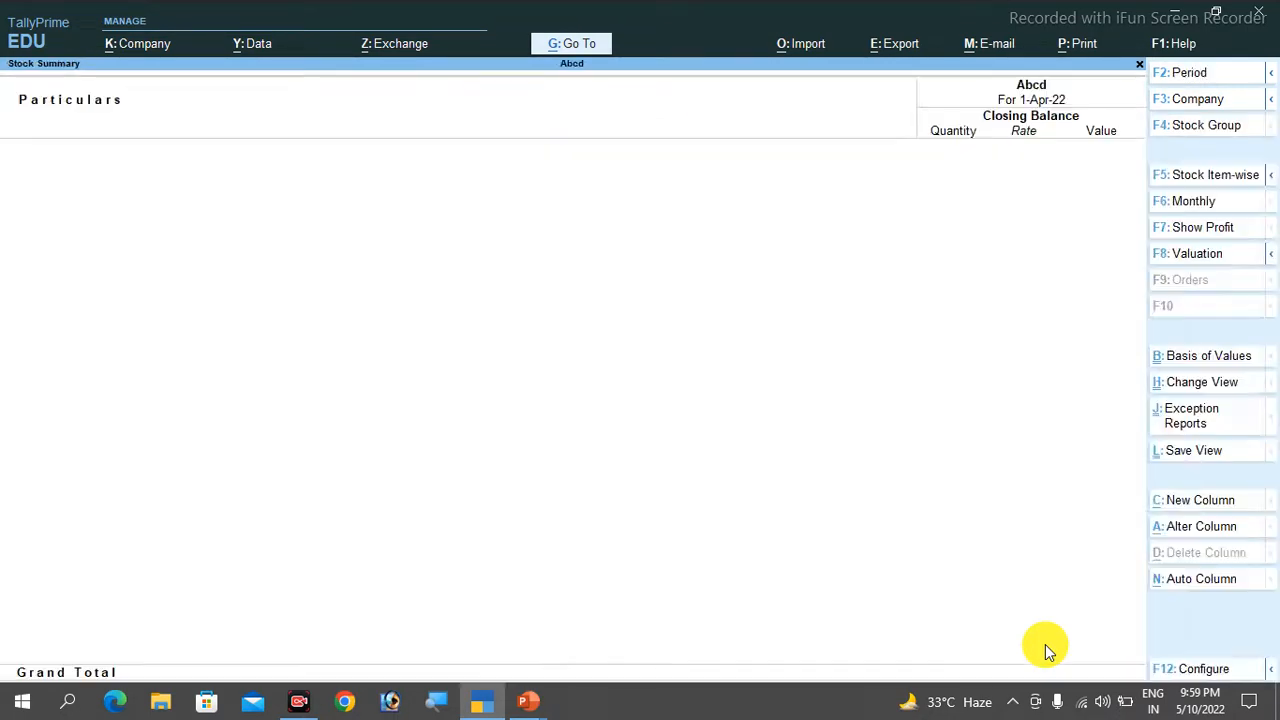
key(Escape)
- View the Balance Sheet in detail, down to Duties & Taxes under Current Liabilities
key(Up)
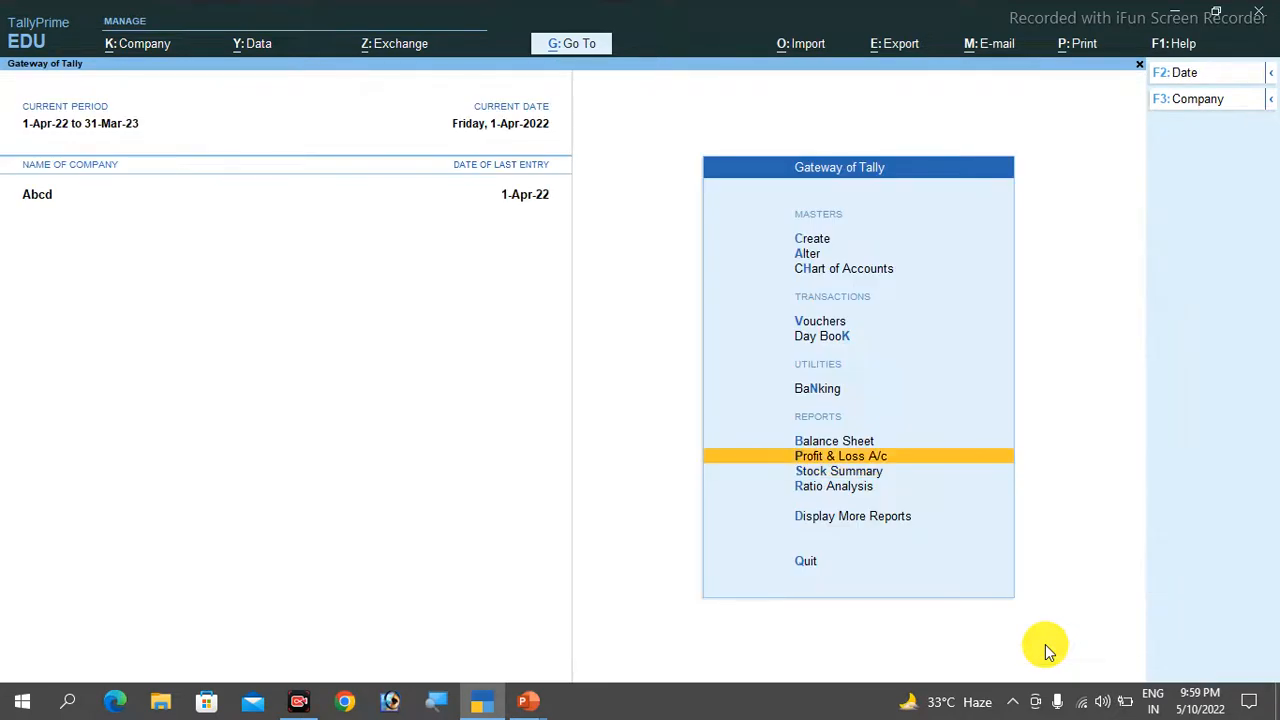
key(Up)
key(Return)
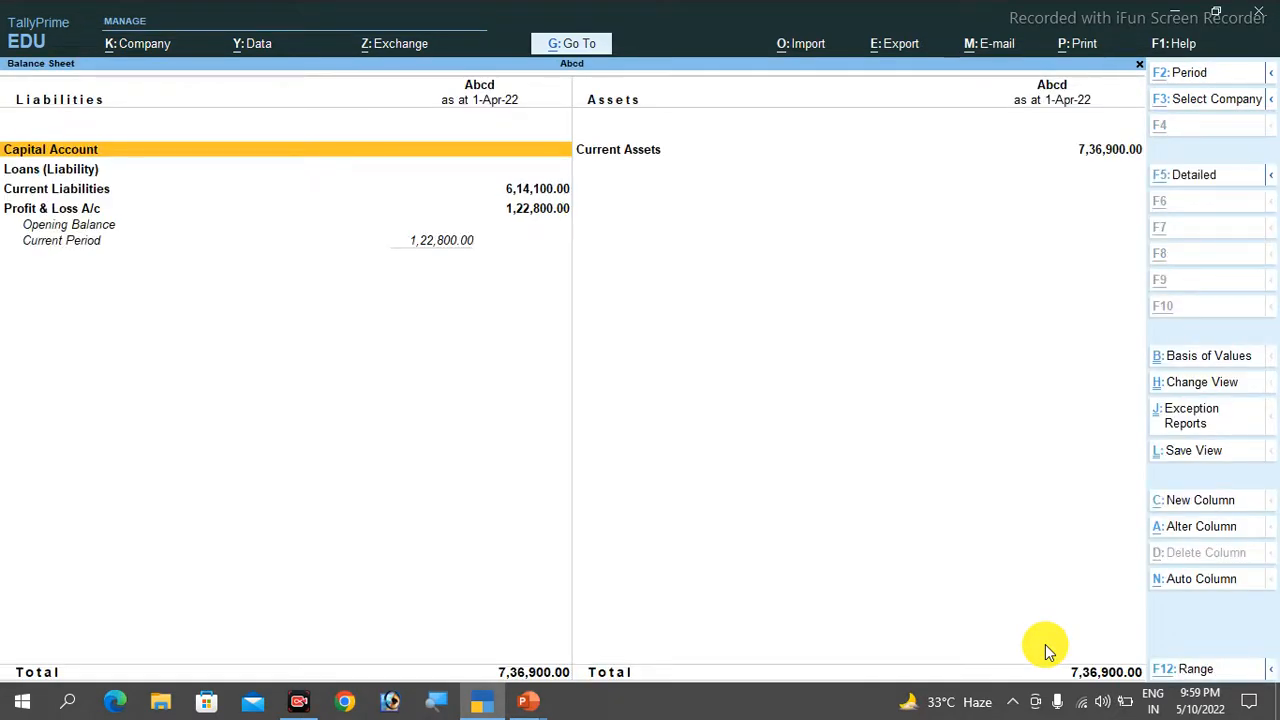
key(alt+F5)
key(Down)
key(Down)
key(Down)
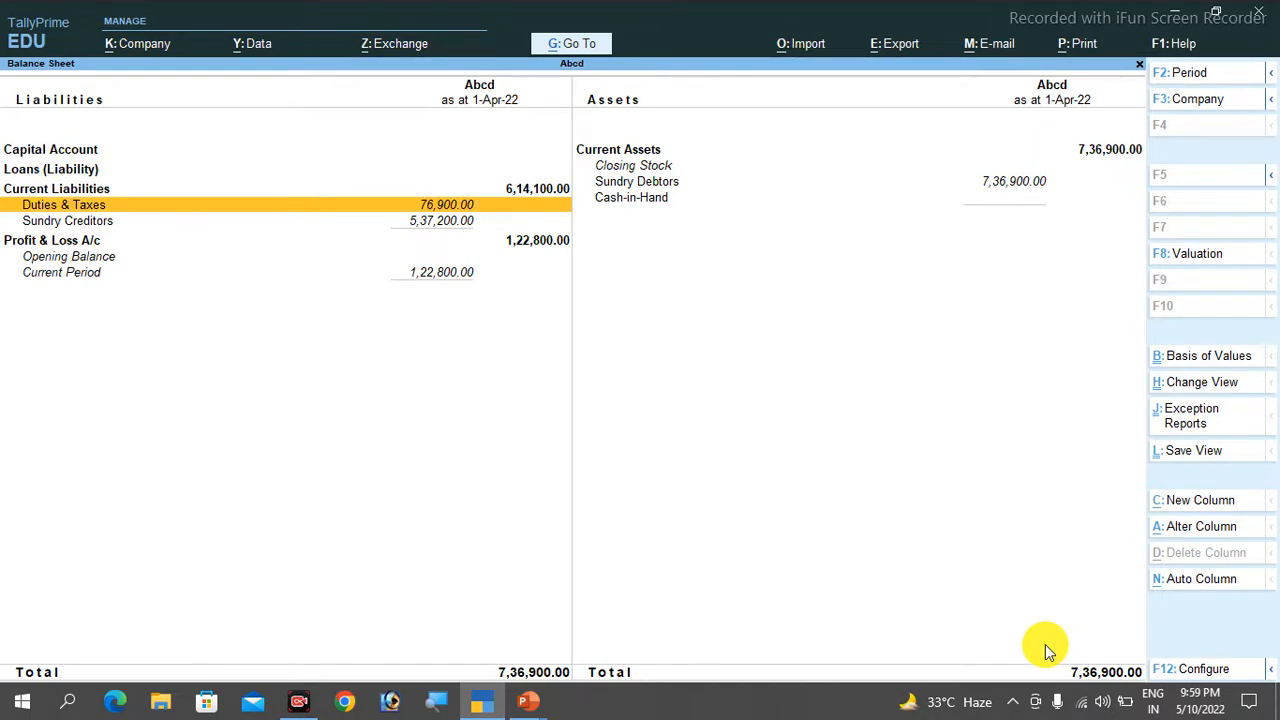
- Drill down from Duties & Taxes through the CST ledger to its April vouchers, then return to the main menu
key(Return)
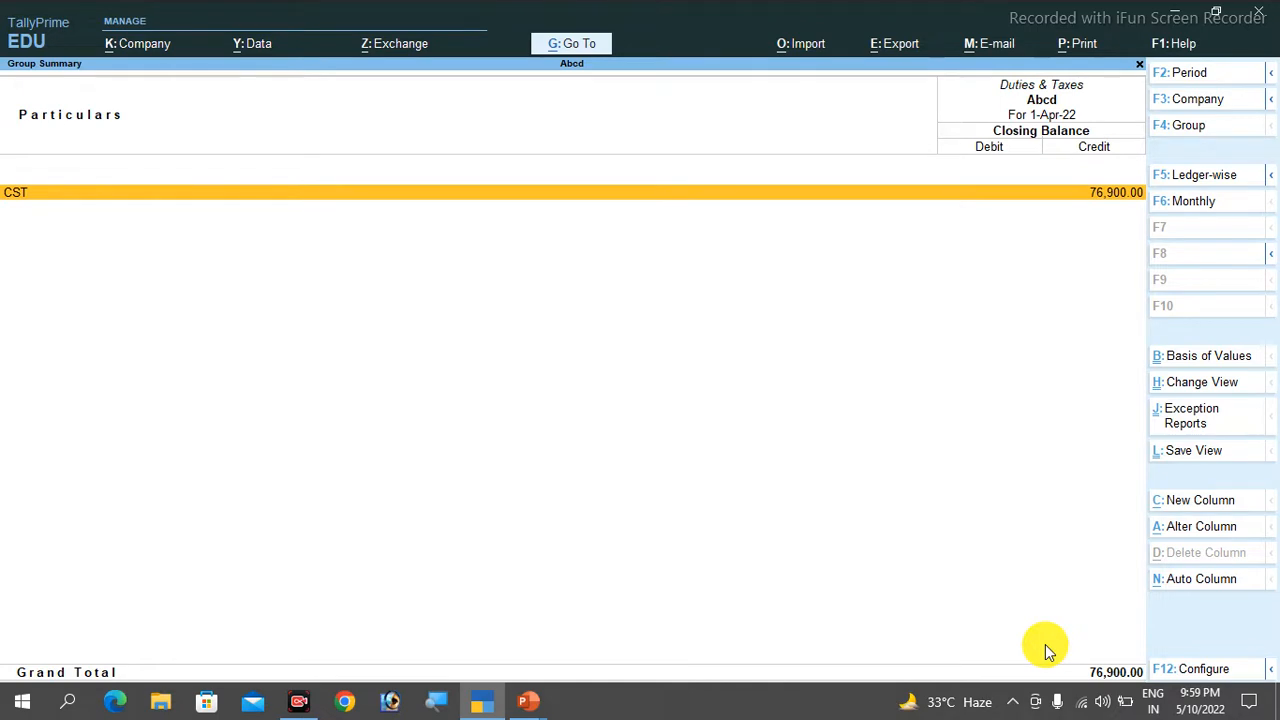
key(Return)
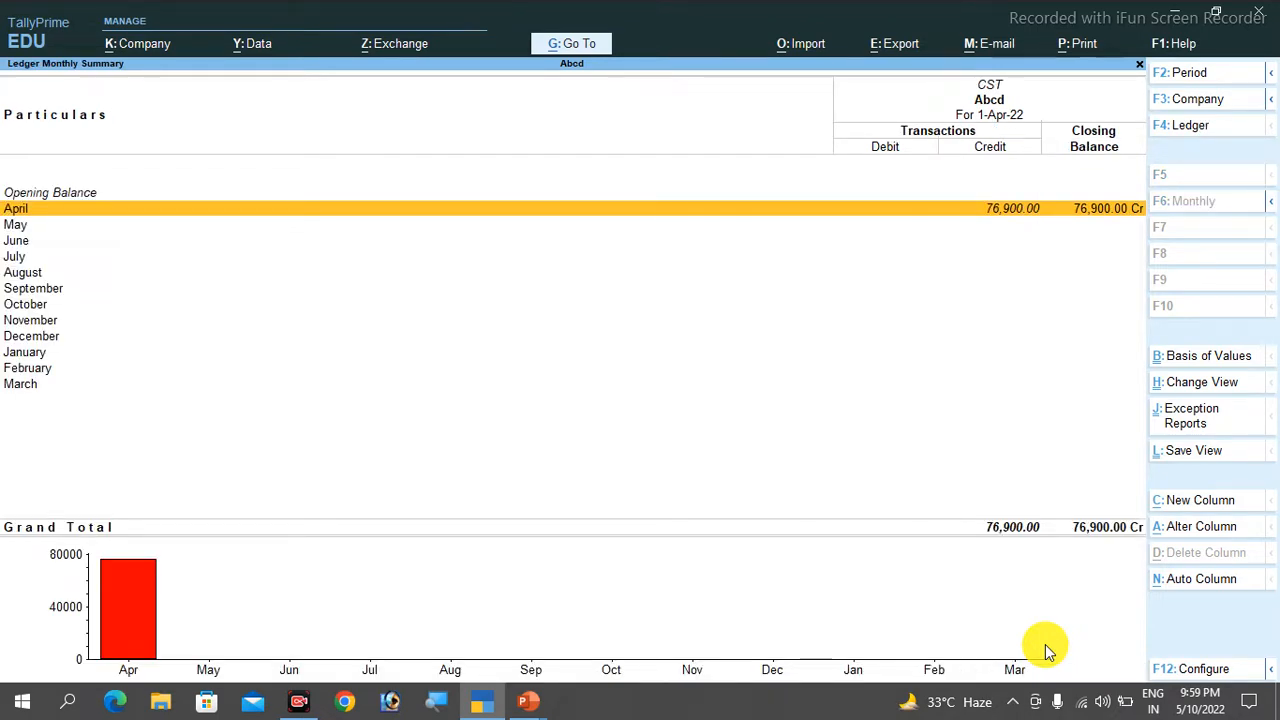
key(Return)
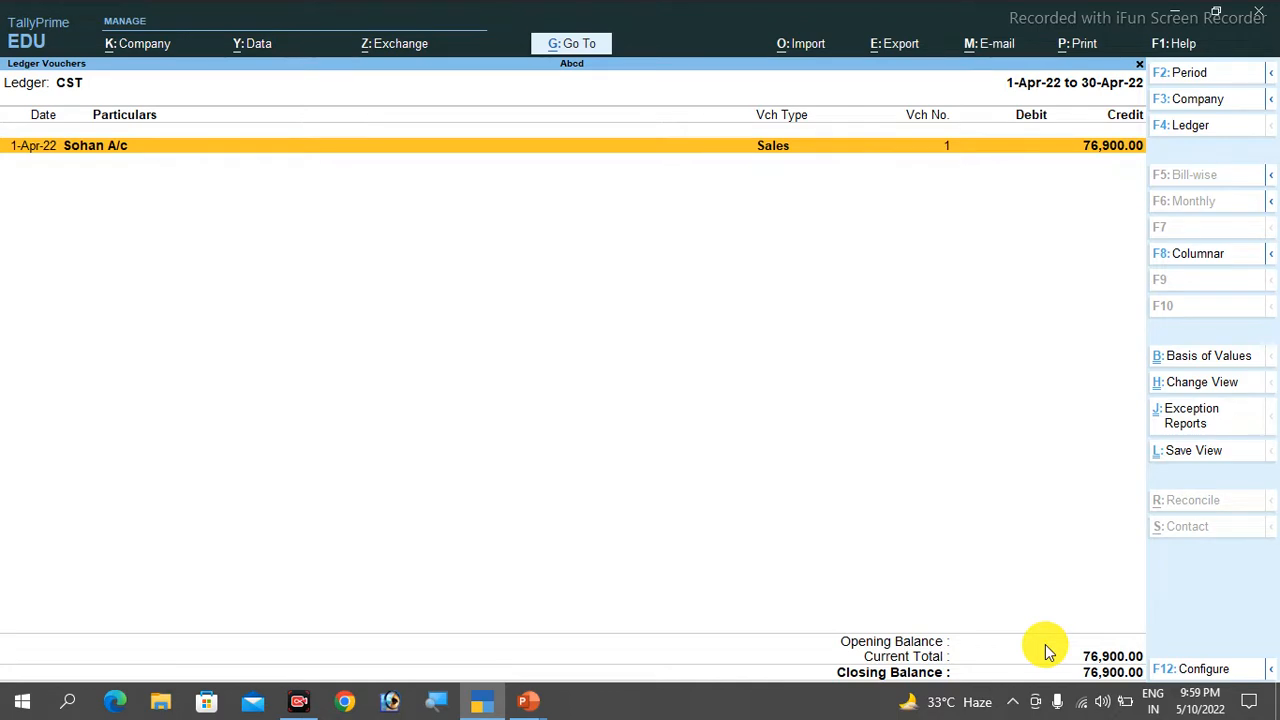
key(Escape)
key(Escape)
key(Escape)
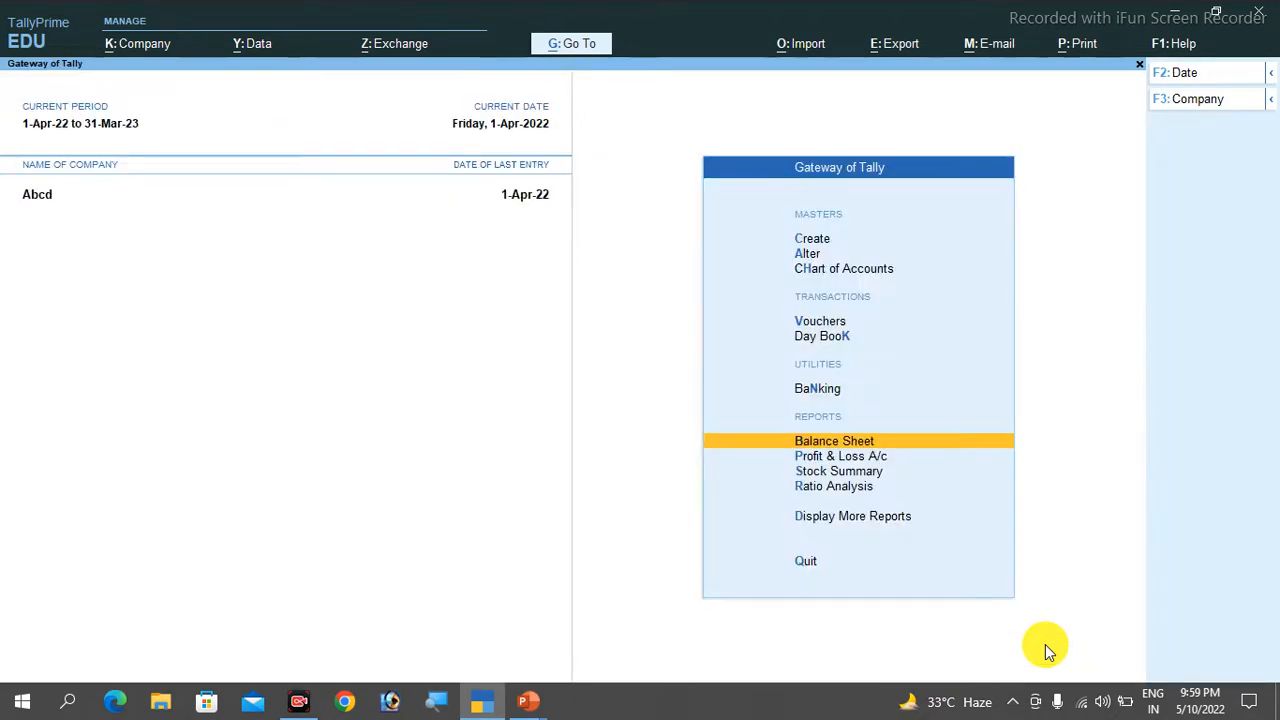
- Open the Statutory Reports from the additional reports of company Abcd
key(Down)
key(Down)
key(Down)
key(Down)
key(Return)
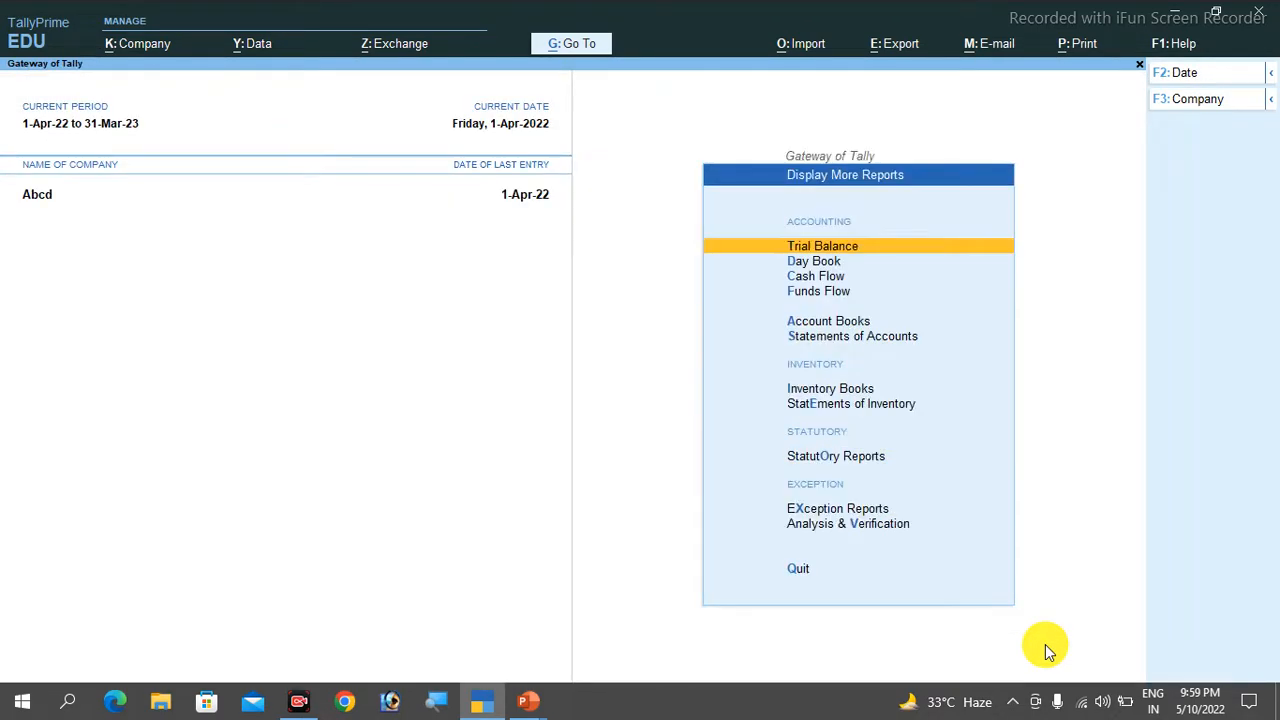
key(Down)
key(Down)
key(Down)
key(Down)
key(Down)
key(Down)
key(Down)
key(Down)
key(Down)
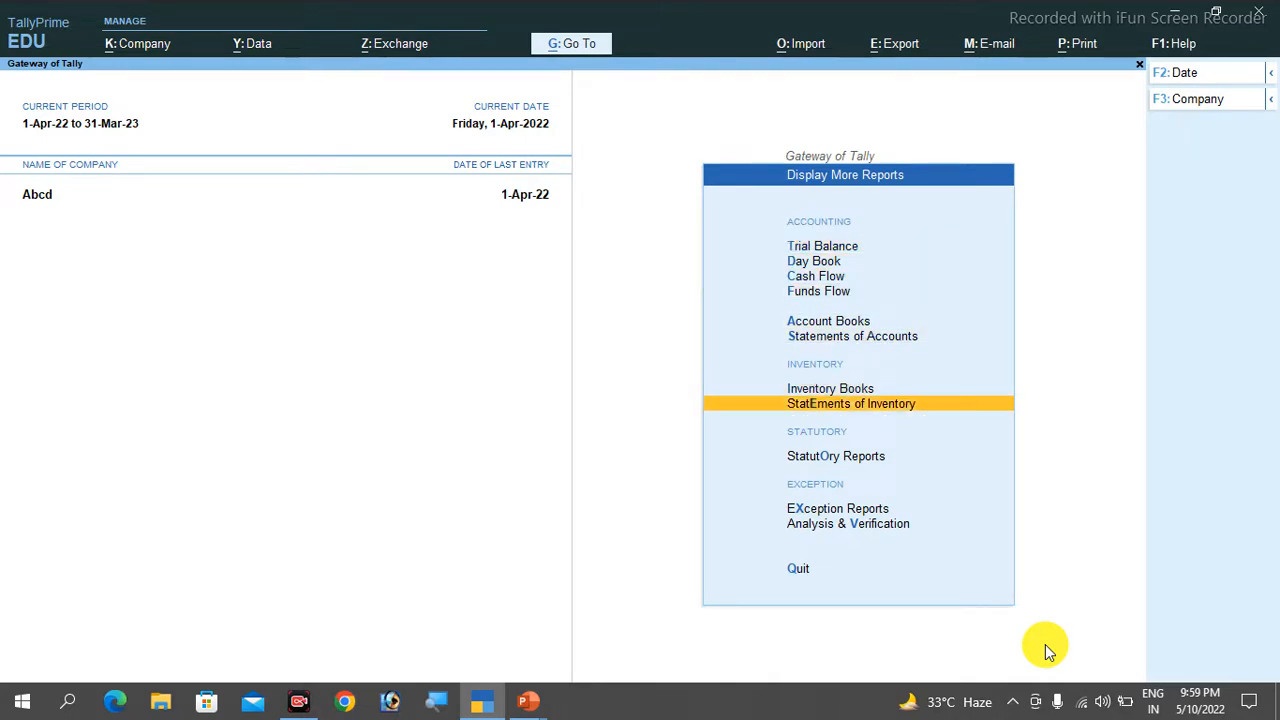
key(Up)
key(Return)
- Open the quarterly CST Form-1 among the VAT Reports to review interstate sales, purchases and CST payable
key(Down)
key(Up)
key(Down)
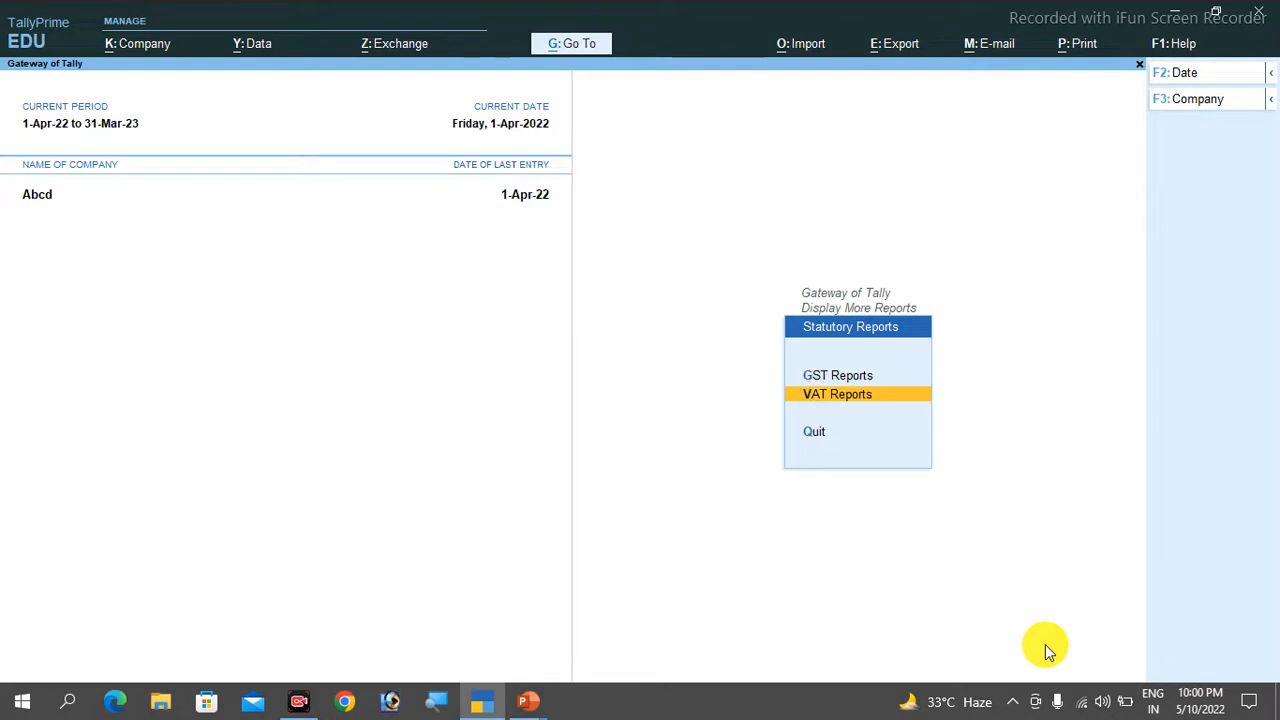
key(Return)
key(Down)
key(Down)
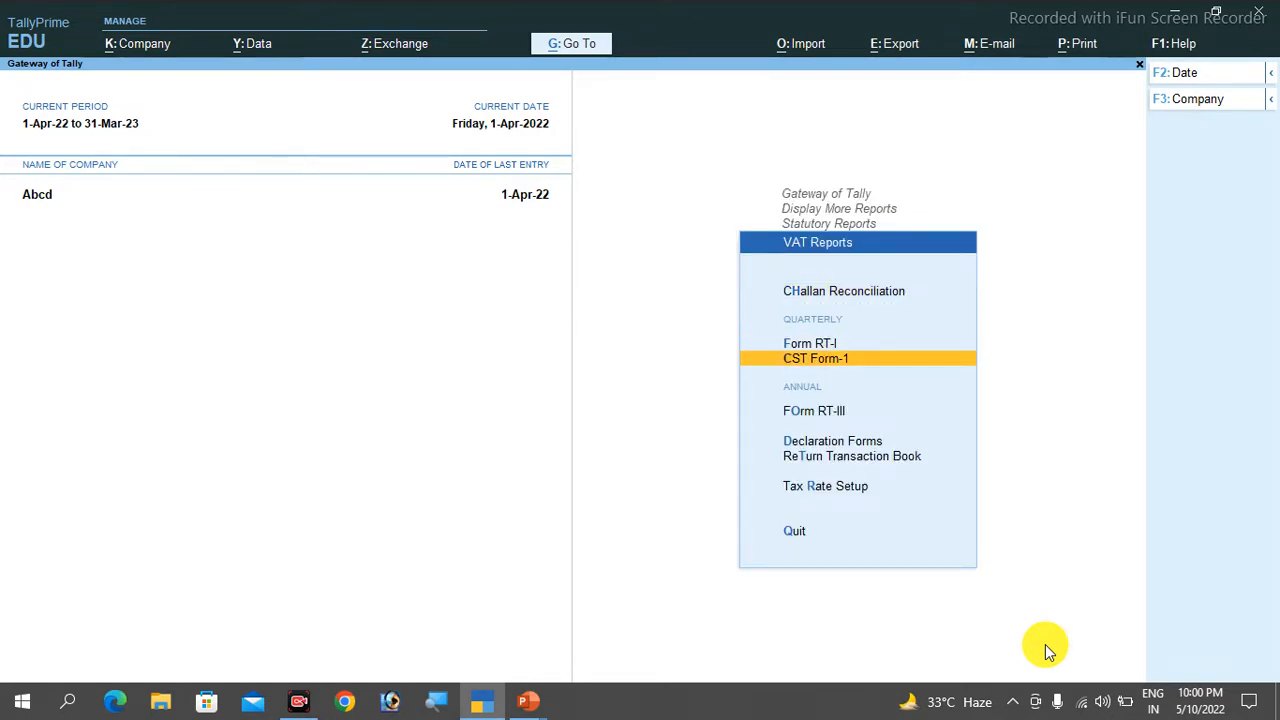
key(Return)
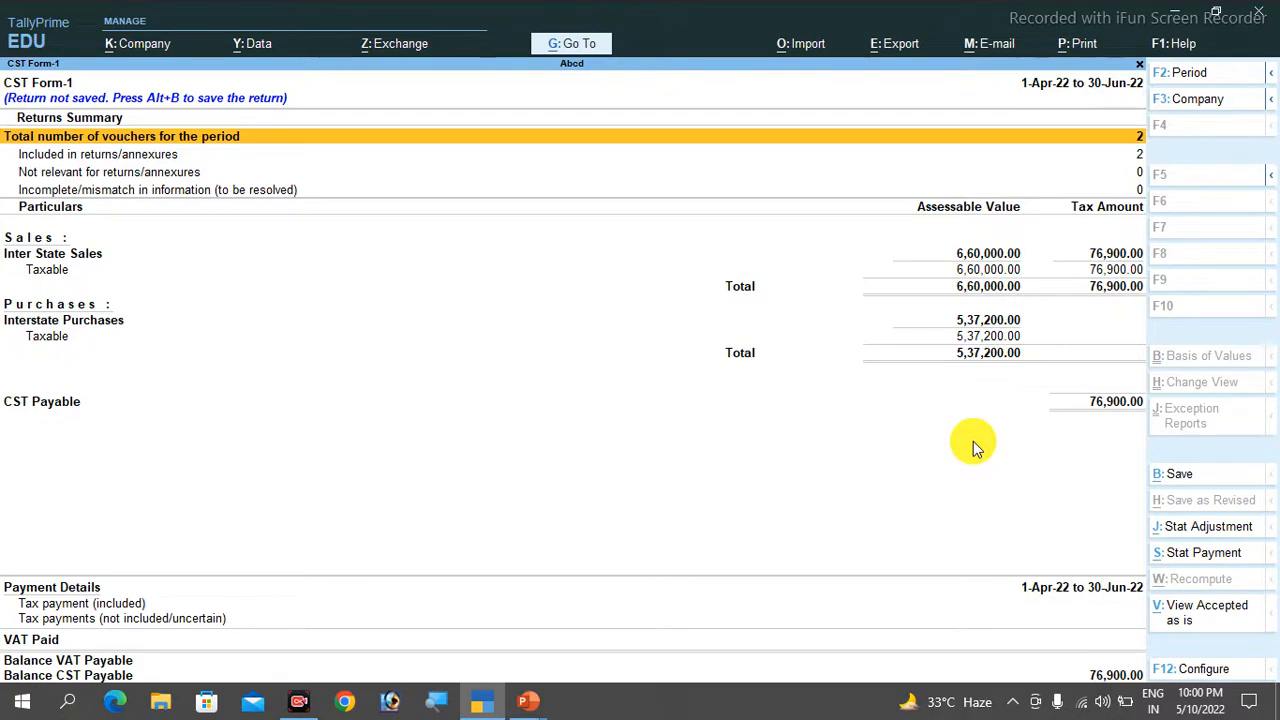
- Drill into the total vouchers for the period in CST Form-1, then return to the list of additional reports
key(Return)
key(Escape)
key(Escape)
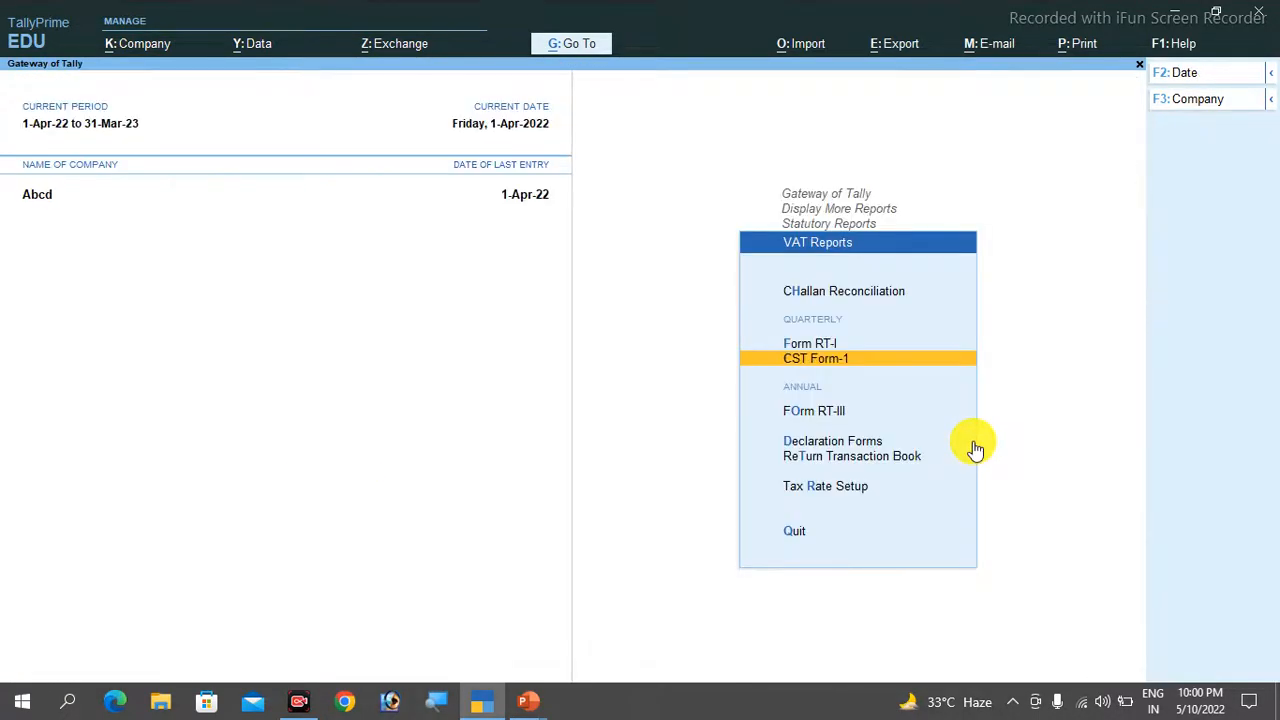
key(Escape)
key(Escape)
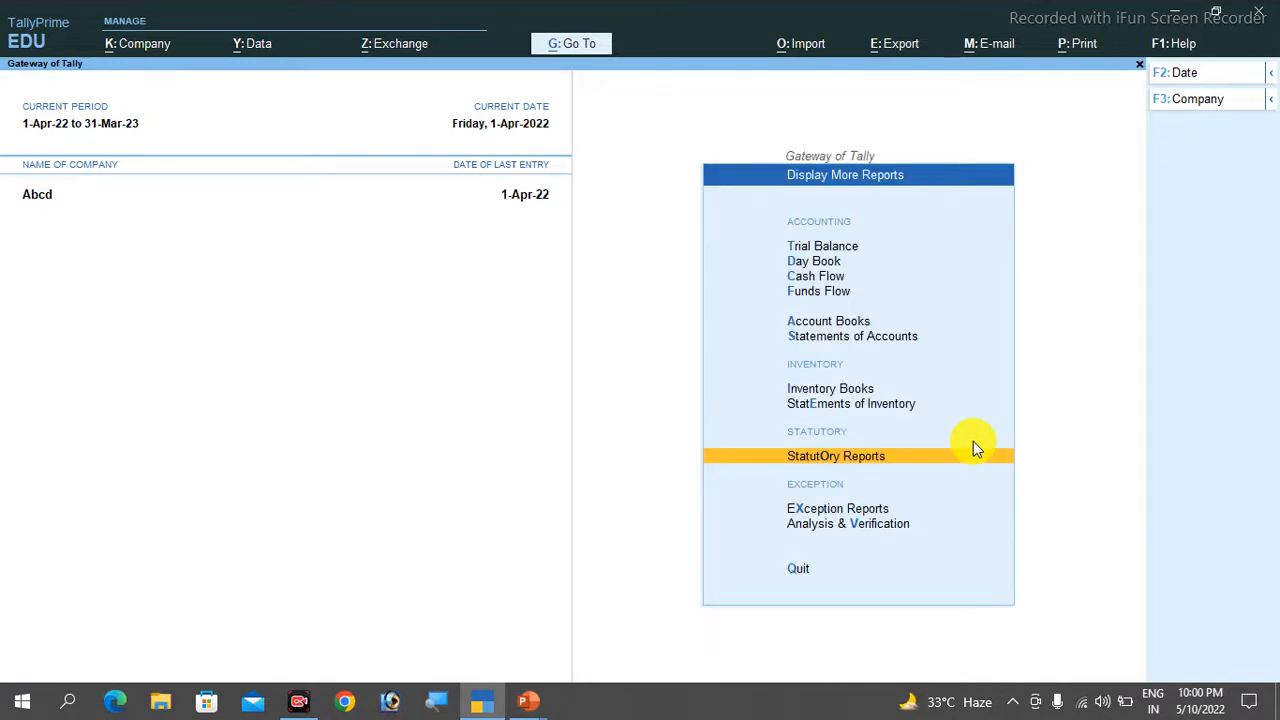